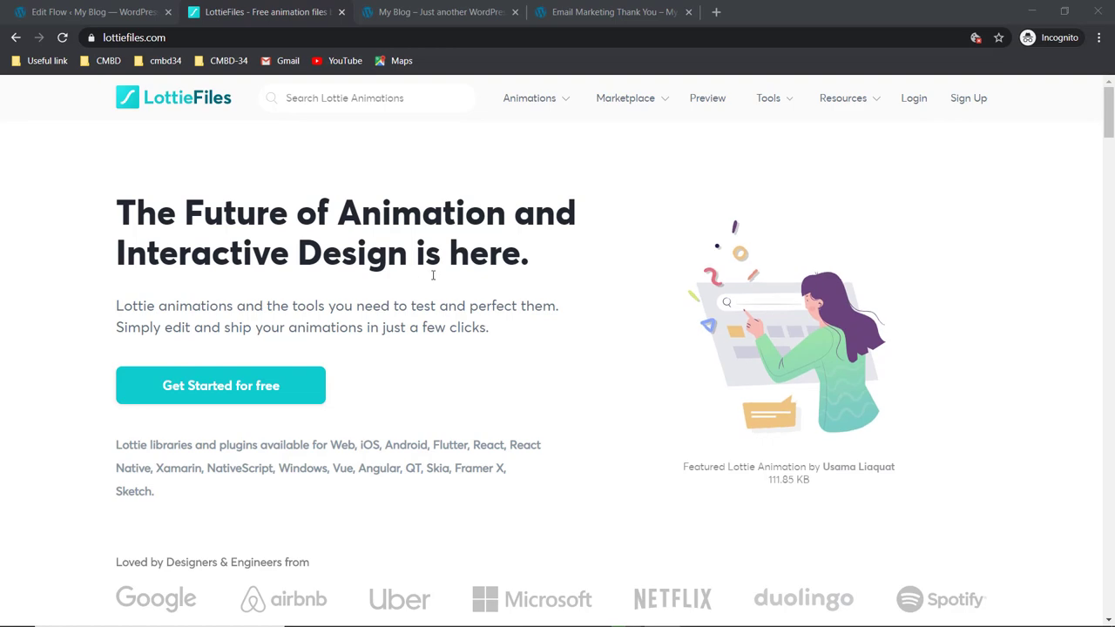
Step: Scroll down through the LottieFiles homepage to look over its content
{"action": "scroll", "coordinate": [548, 258], "scroll_direction": "down", "scroll_amount": 2}
{"action": "scroll", "coordinate": [549, 258], "scroll_direction": "down", "scroll_amount": 2}
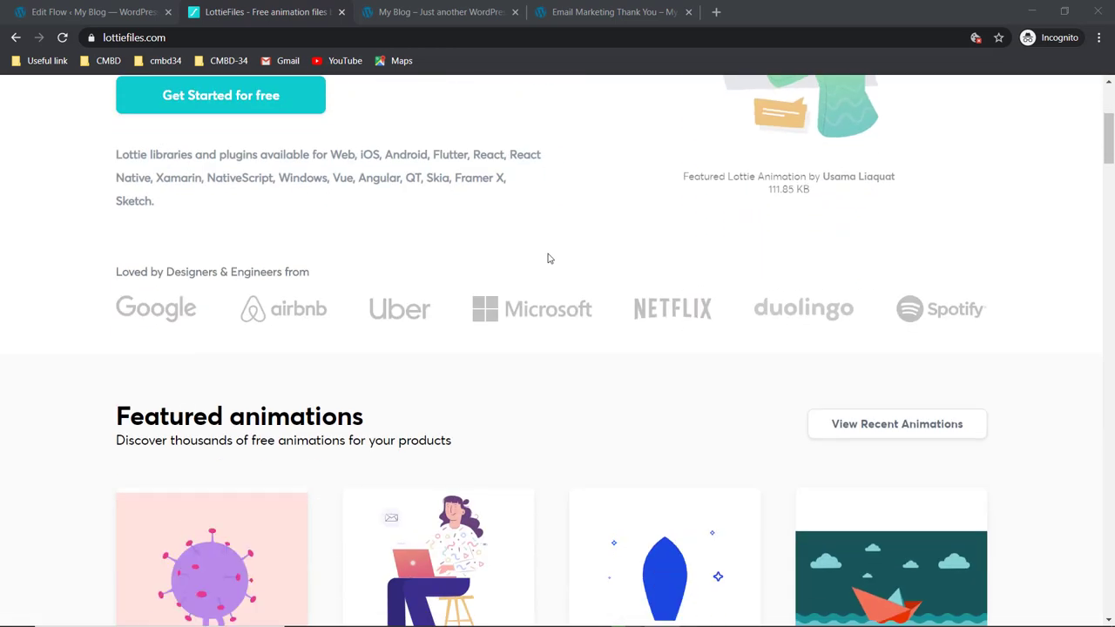
{"action": "scroll", "coordinate": [549, 258], "scroll_direction": "up", "scroll_amount": 3}
{"action": "scroll", "coordinate": [549, 259], "scroll_direction": "up", "scroll_amount": 1}
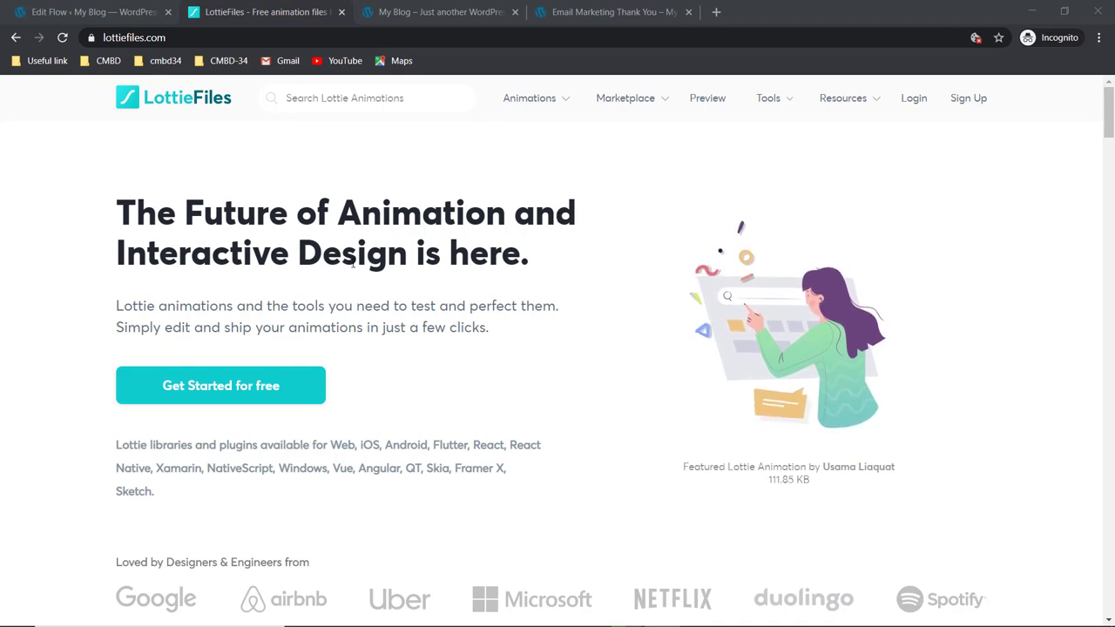
{"action": "scroll", "coordinate": [532, 346], "scroll_direction": "down", "scroll_amount": 4}
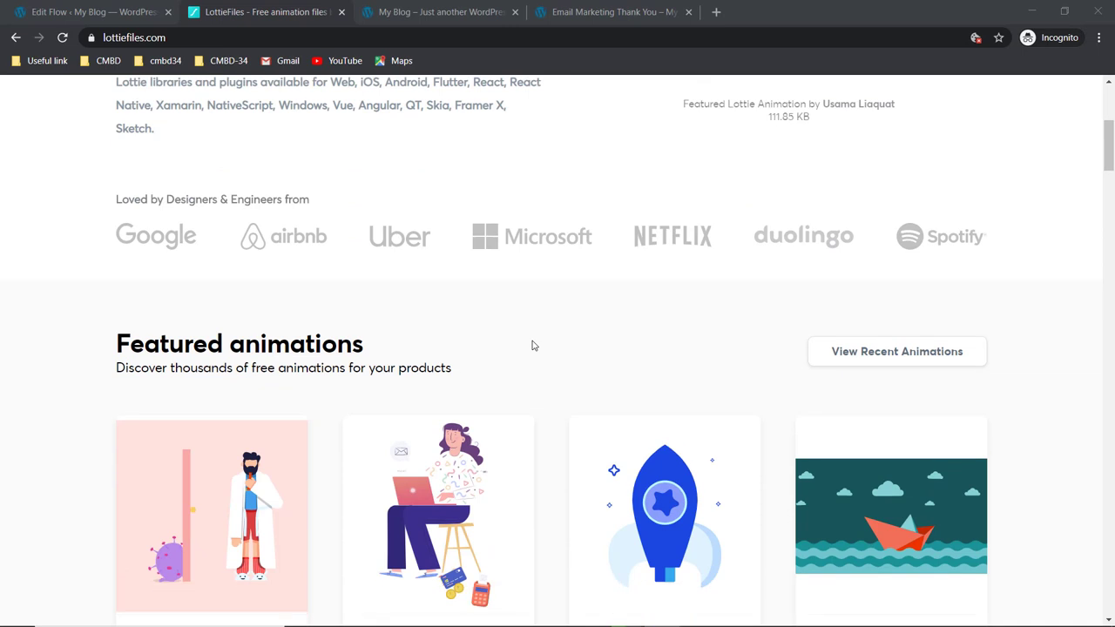
{"action": "scroll", "coordinate": [531, 344], "scroll_direction": "down", "scroll_amount": 2}
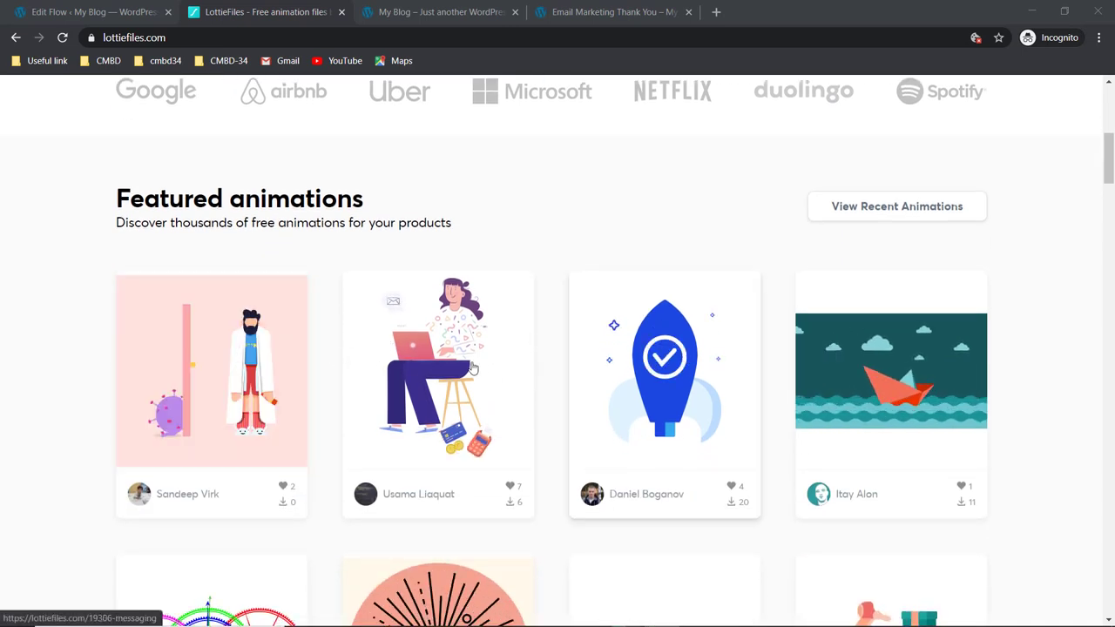
{"action": "scroll", "coordinate": [769, 305], "scroll_direction": "down", "scroll_amount": 3}
{"action": "scroll", "coordinate": [657, 314], "scroll_direction": "down", "scroll_amount": 1}
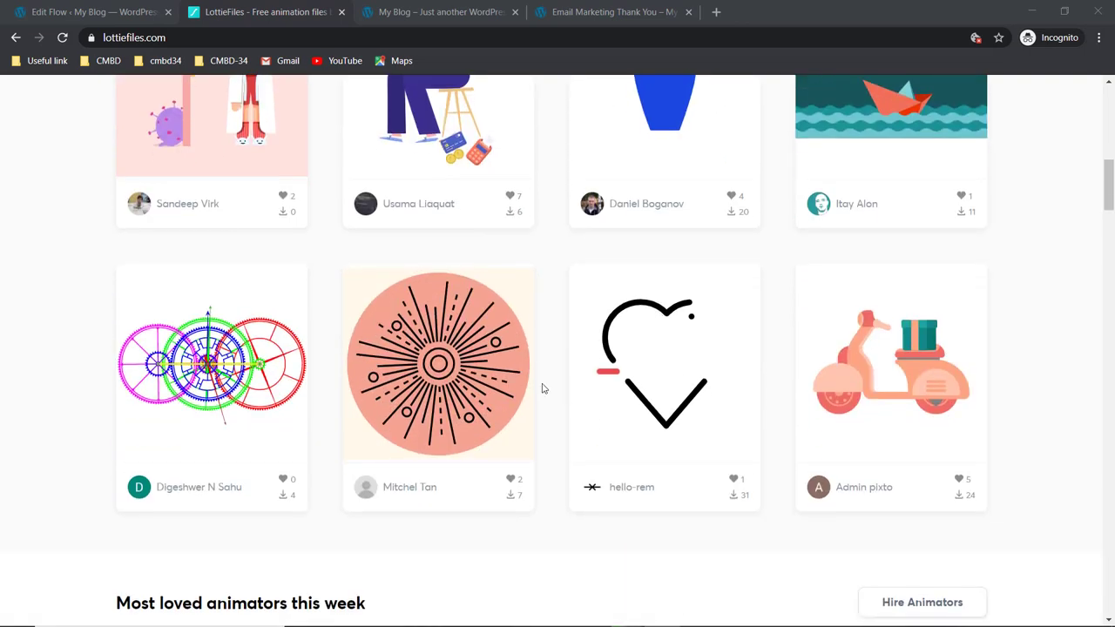
{"action": "scroll", "coordinate": [586, 366], "scroll_direction": "down", "scroll_amount": 3}
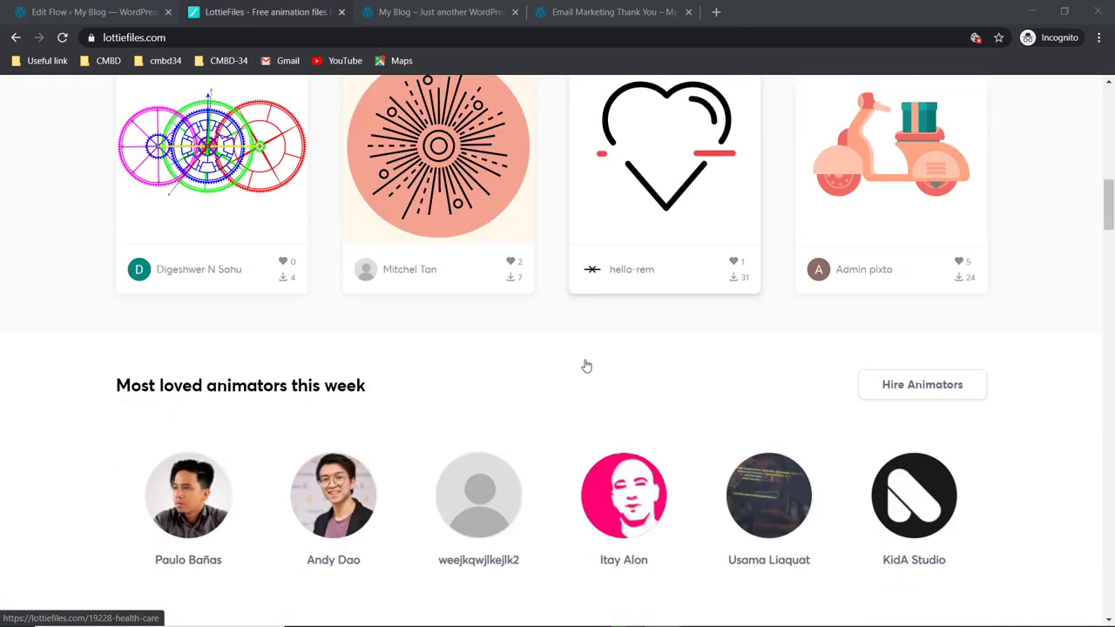
{"action": "scroll", "coordinate": [586, 366], "scroll_direction": "down", "scroll_amount": 3}
{"action": "scroll", "coordinate": [586, 366], "scroll_direction": "down", "scroll_amount": 3}
{"action": "scroll", "coordinate": [586, 366], "scroll_direction": "down", "scroll_amount": 2}
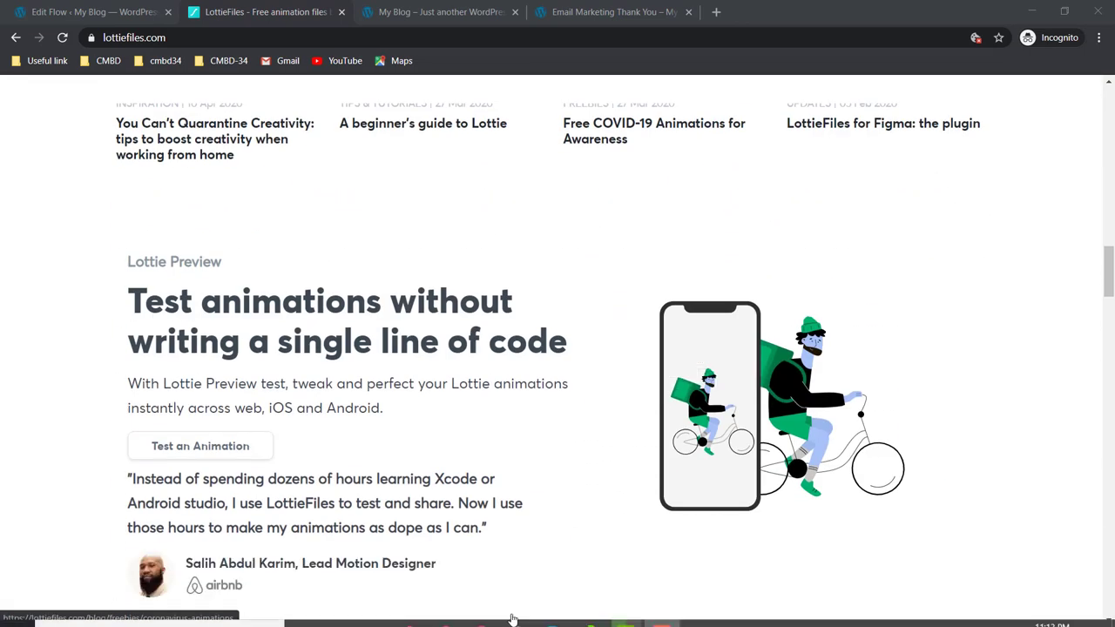
{"action": "mouse_move", "coordinate": [495, 616]}
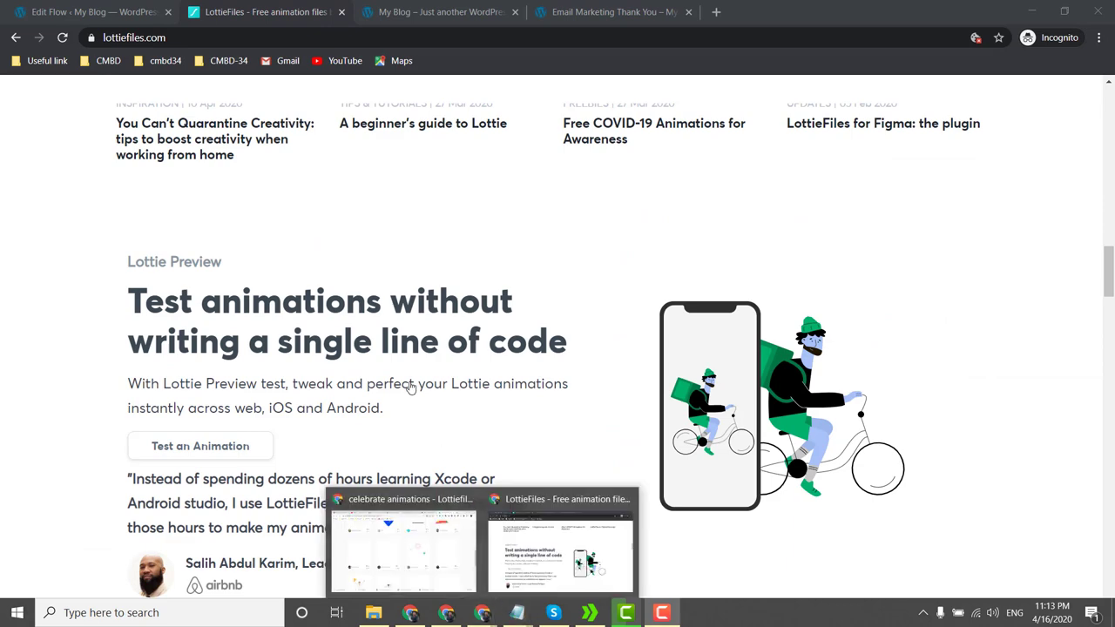
{"action": "scroll", "coordinate": [513, 316], "scroll_direction": "down", "scroll_amount": 1}
{"action": "scroll", "coordinate": [513, 386], "scroll_direction": "down", "scroll_amount": 2}
{"action": "scroll", "coordinate": [513, 388], "scroll_direction": "down", "scroll_amount": 1}
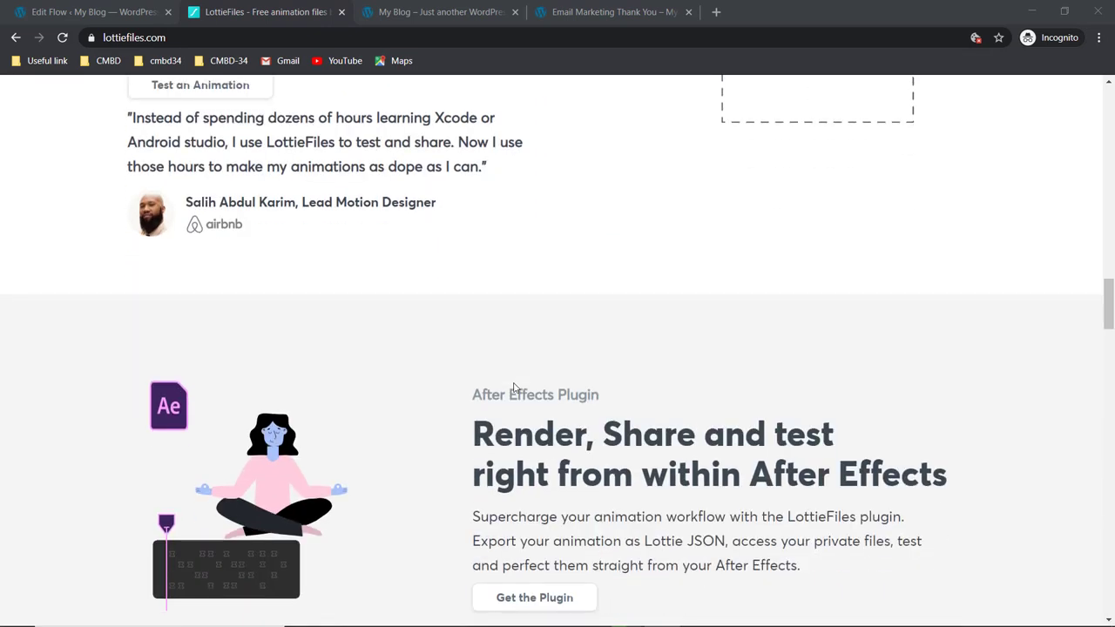
{"action": "scroll", "coordinate": [514, 388], "scroll_direction": "down", "scroll_amount": 3}
{"action": "scroll", "coordinate": [514, 387], "scroll_direction": "down", "scroll_amount": 1}
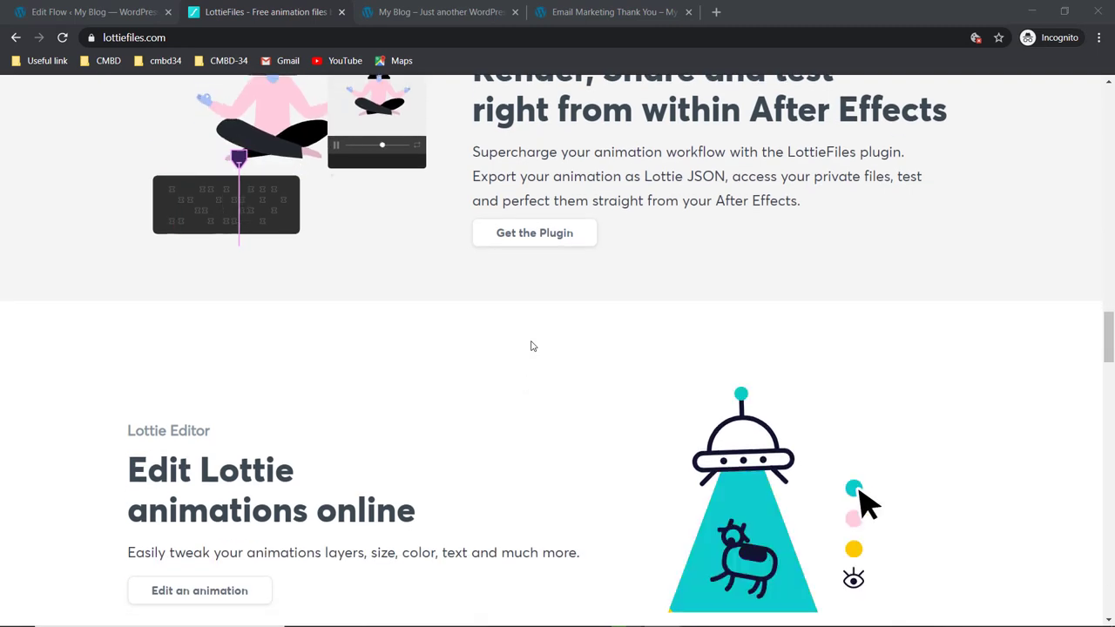
Step: Return to the top and reveal the Animations dropdown with Recent, Popular and COVID-19
{"action": "scroll", "coordinate": [550, 343], "scroll_direction": "up", "scroll_amount": 1}
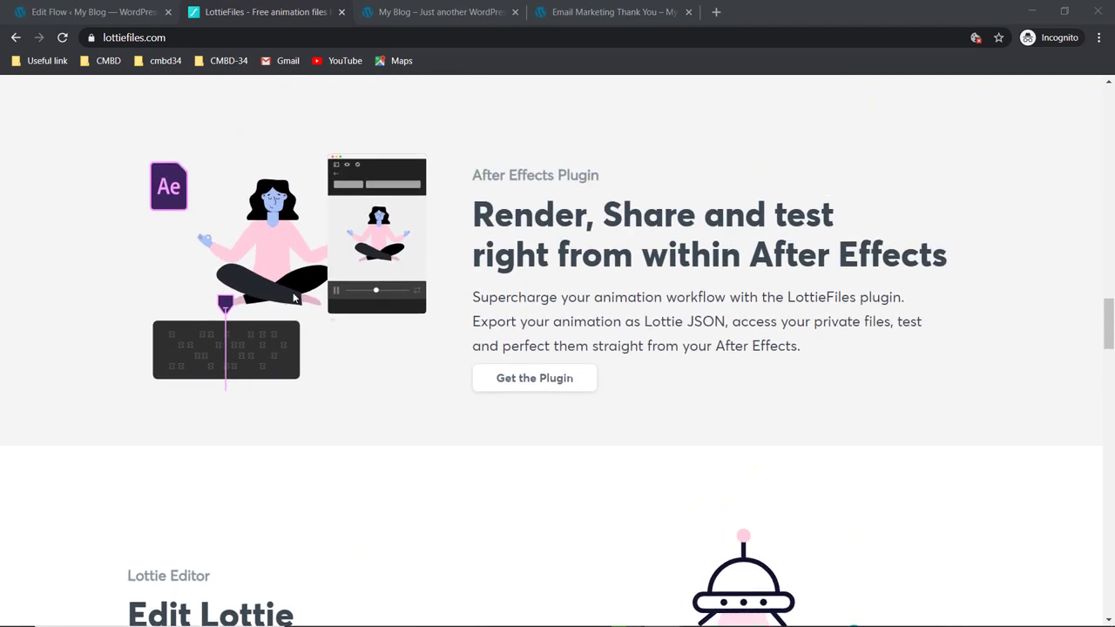
{"action": "scroll", "coordinate": [305, 304], "scroll_direction": "up", "scroll_amount": 2}
{"action": "scroll", "coordinate": [313, 305], "scroll_direction": "up", "scroll_amount": 2}
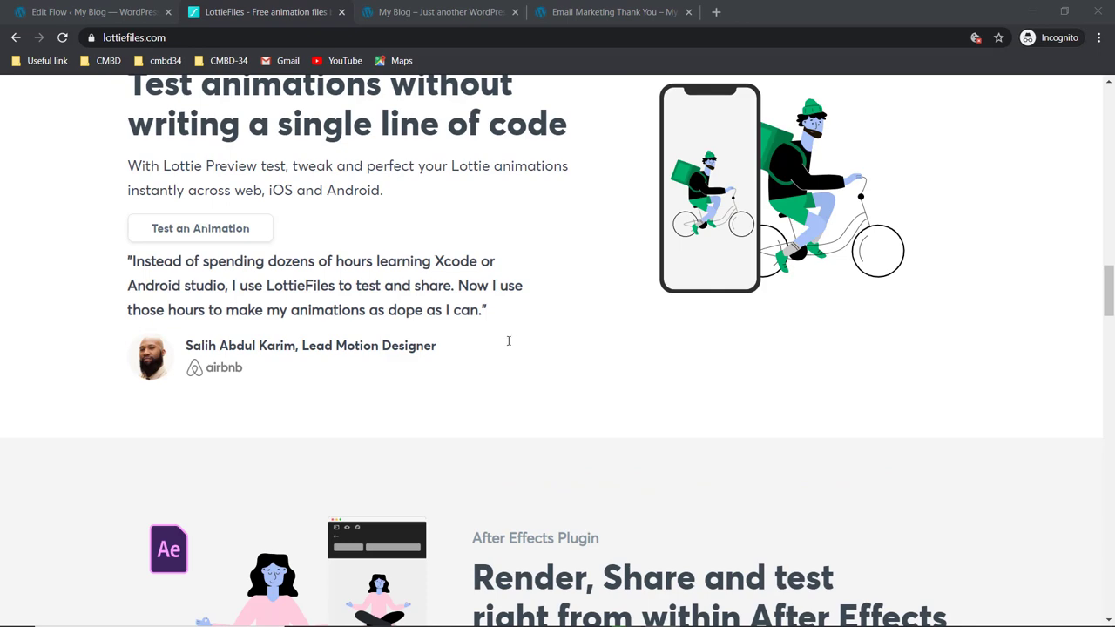
{"action": "scroll", "coordinate": [509, 340], "scroll_direction": "up", "scroll_amount": 2}
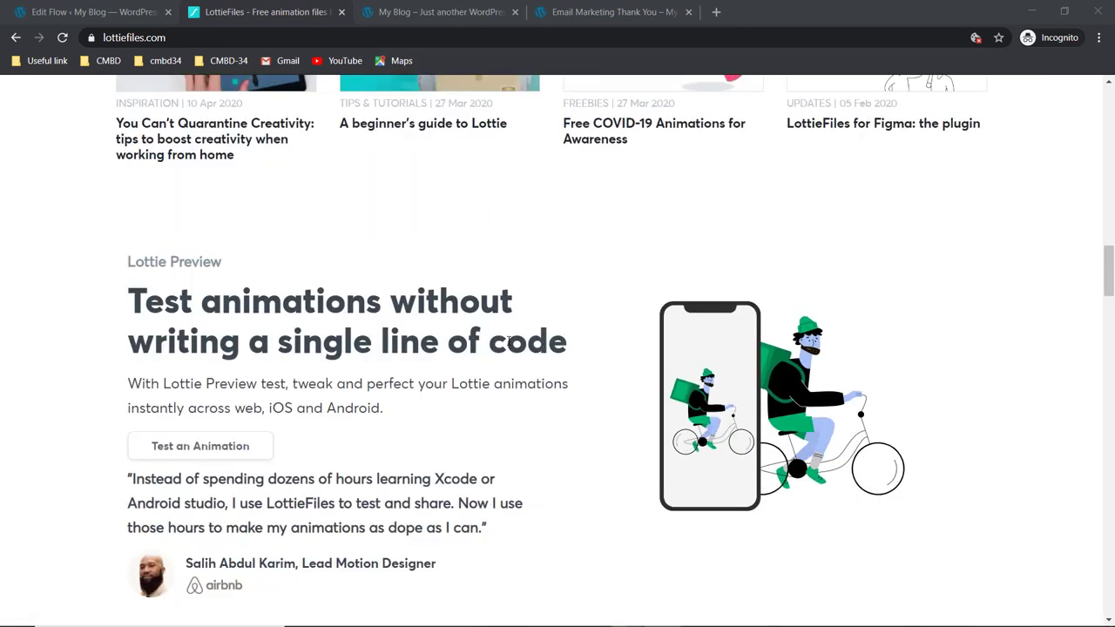
{"action": "scroll", "coordinate": [510, 341], "scroll_direction": "up", "scroll_amount": 2}
{"action": "scroll", "coordinate": [514, 335], "scroll_direction": "up", "scroll_amount": 2}
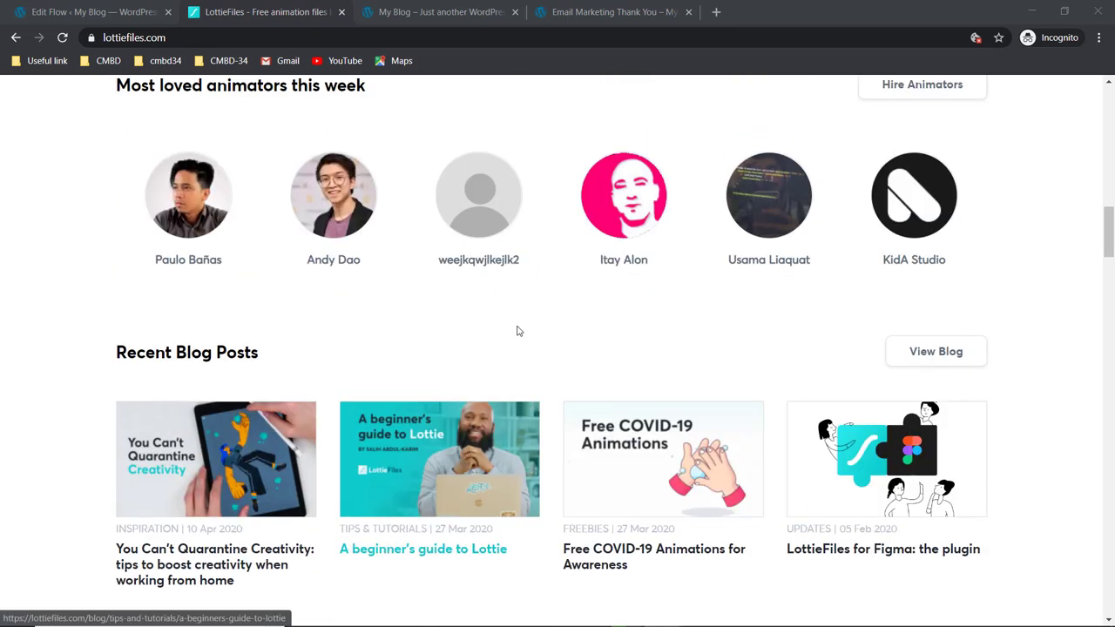
{"action": "scroll", "coordinate": [480, 322], "scroll_direction": "up", "scroll_amount": 1}
{"action": "scroll", "coordinate": [480, 325], "scroll_direction": "up", "scroll_amount": 2}
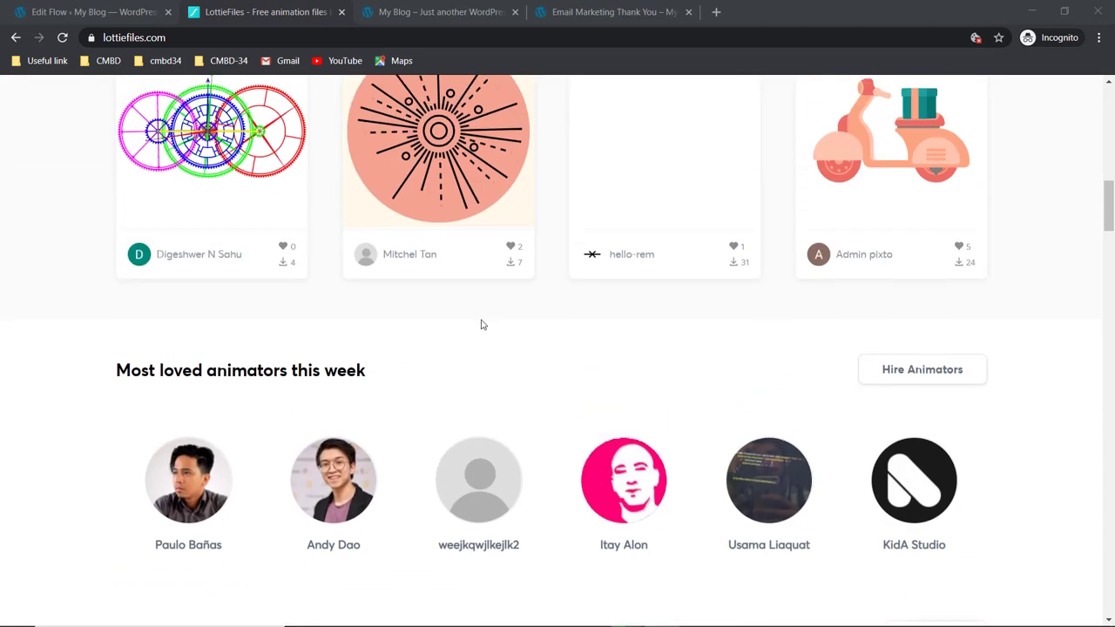
{"action": "scroll", "coordinate": [480, 324], "scroll_direction": "up", "scroll_amount": 2}
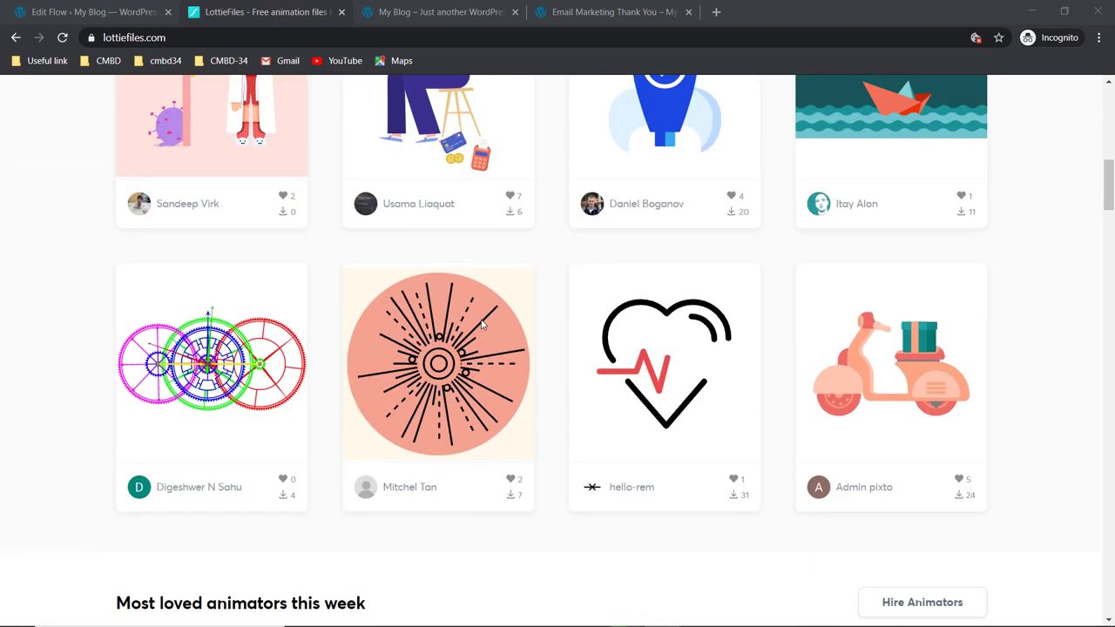
{"action": "scroll", "coordinate": [480, 325], "scroll_direction": "up", "scroll_amount": 1}
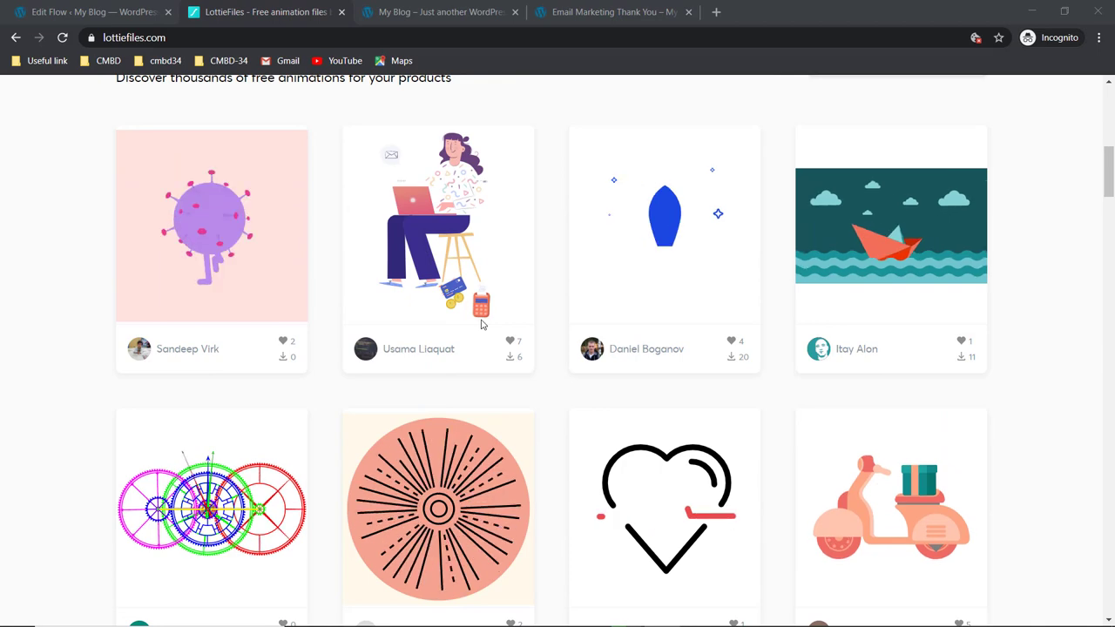
{"action": "scroll", "coordinate": [481, 325], "scroll_direction": "up", "scroll_amount": 3}
{"action": "scroll", "coordinate": [481, 325], "scroll_direction": "up", "scroll_amount": 2}
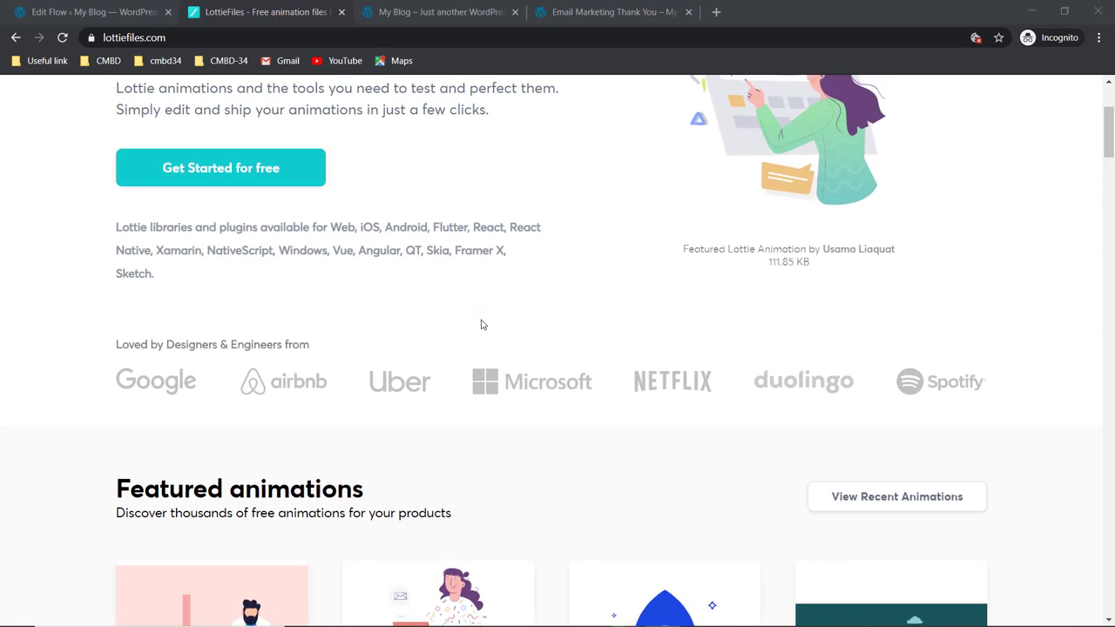
{"action": "scroll", "coordinate": [481, 325], "scroll_direction": "up", "scroll_amount": 1}
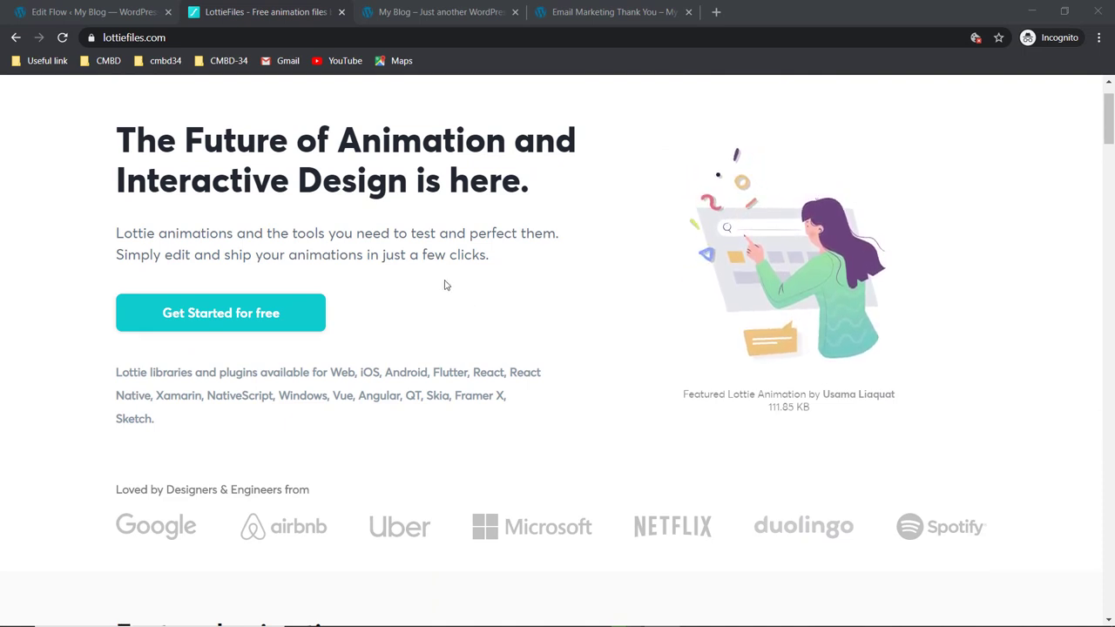
{"action": "scroll", "coordinate": [444, 285], "scroll_direction": "up", "scroll_amount": 1}
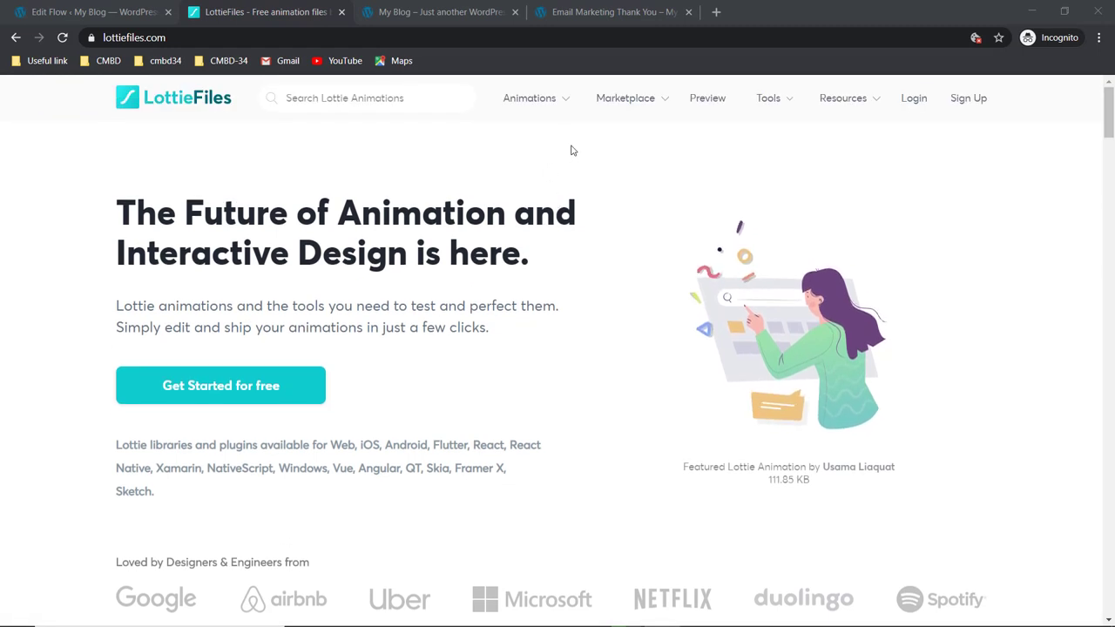
{"action": "mouse_move", "coordinate": [573, 105]}
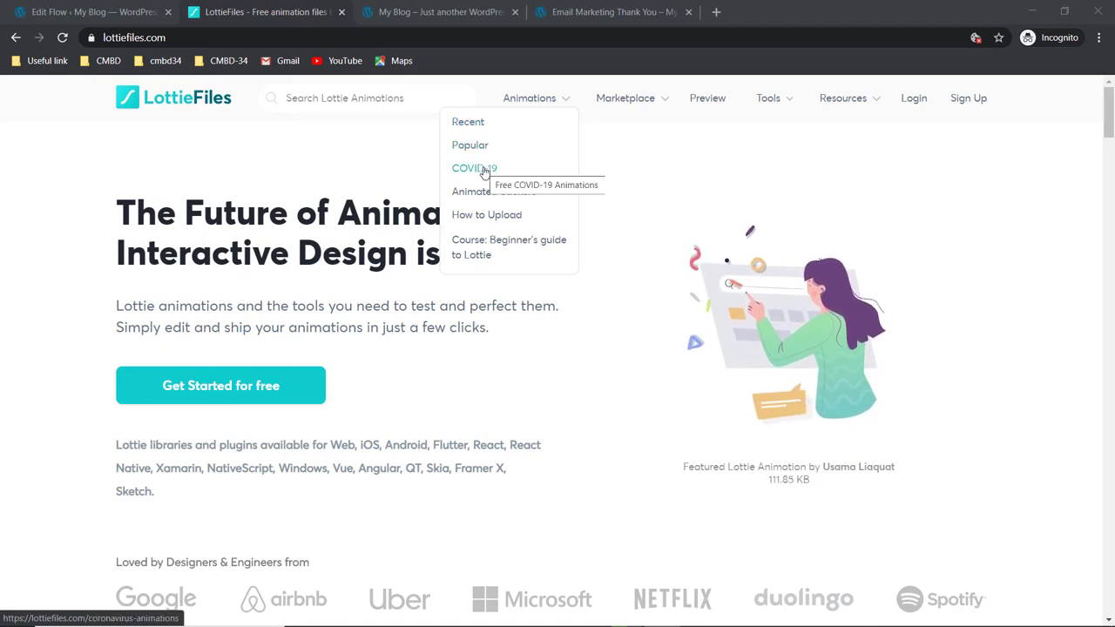
{"action": "left_click", "coordinate": [491, 175]}
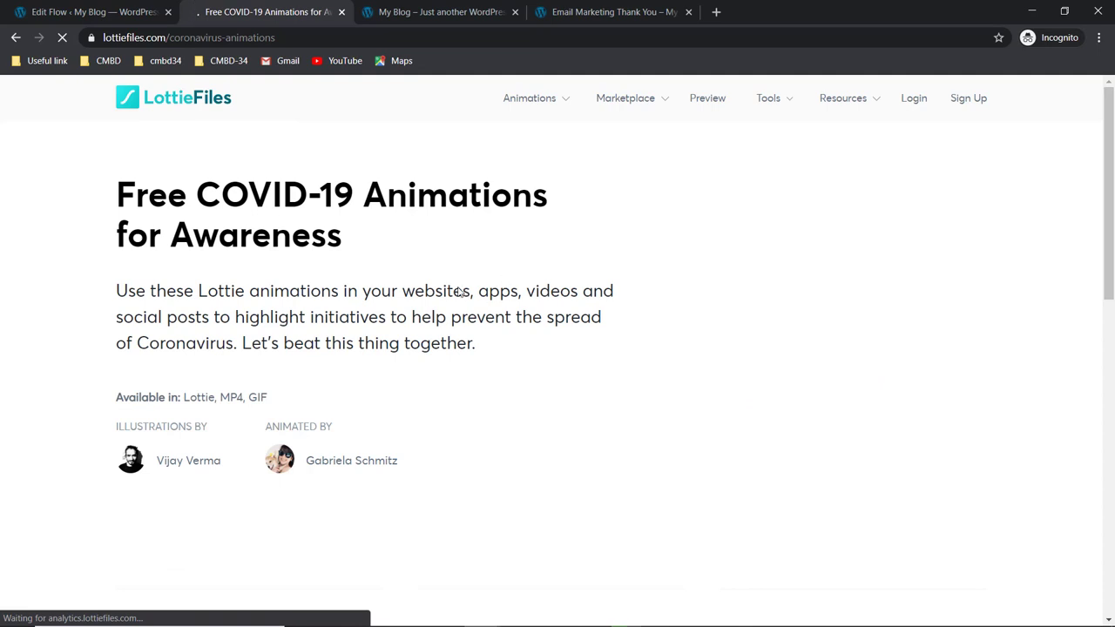
{"action": "scroll", "coordinate": [458, 288], "scroll_direction": "down", "scroll_amount": 1}
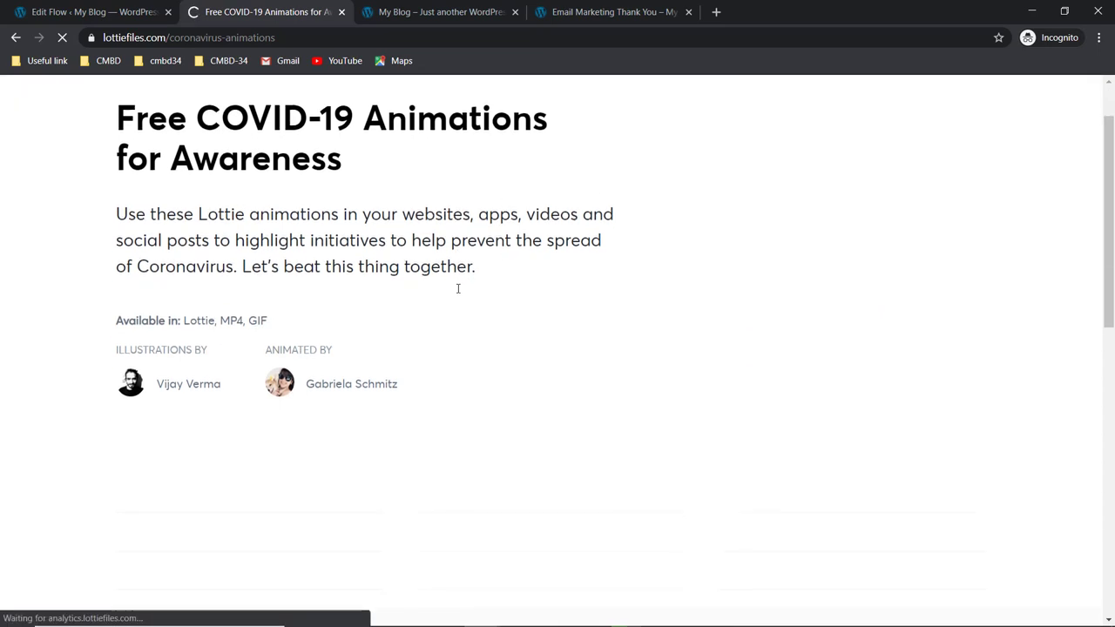
{"action": "scroll", "coordinate": [458, 288], "scroll_direction": "down", "scroll_amount": 2}
{"action": "scroll", "coordinate": [458, 288], "scroll_direction": "down", "scroll_amount": 2}
{"action": "scroll", "coordinate": [458, 289], "scroll_direction": "down", "scroll_amount": 2}
{"action": "scroll", "coordinate": [442, 249], "scroll_direction": "down", "scroll_amount": 5}
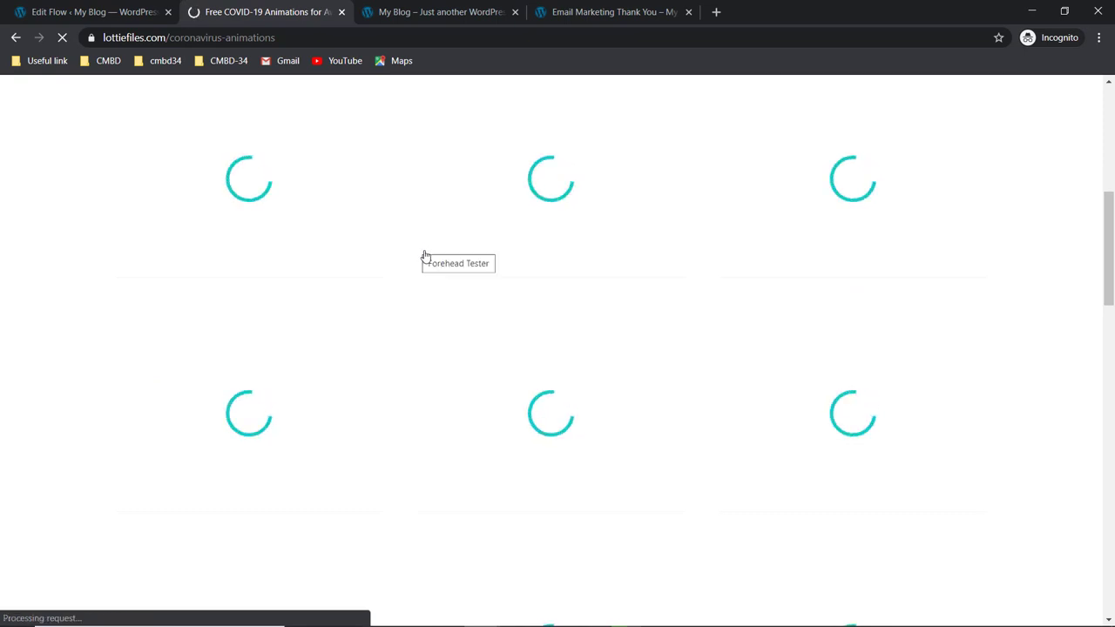
{"action": "scroll", "coordinate": [426, 257], "scroll_direction": "up", "scroll_amount": 3}
{"action": "scroll", "coordinate": [426, 257], "scroll_direction": "up", "scroll_amount": 2}
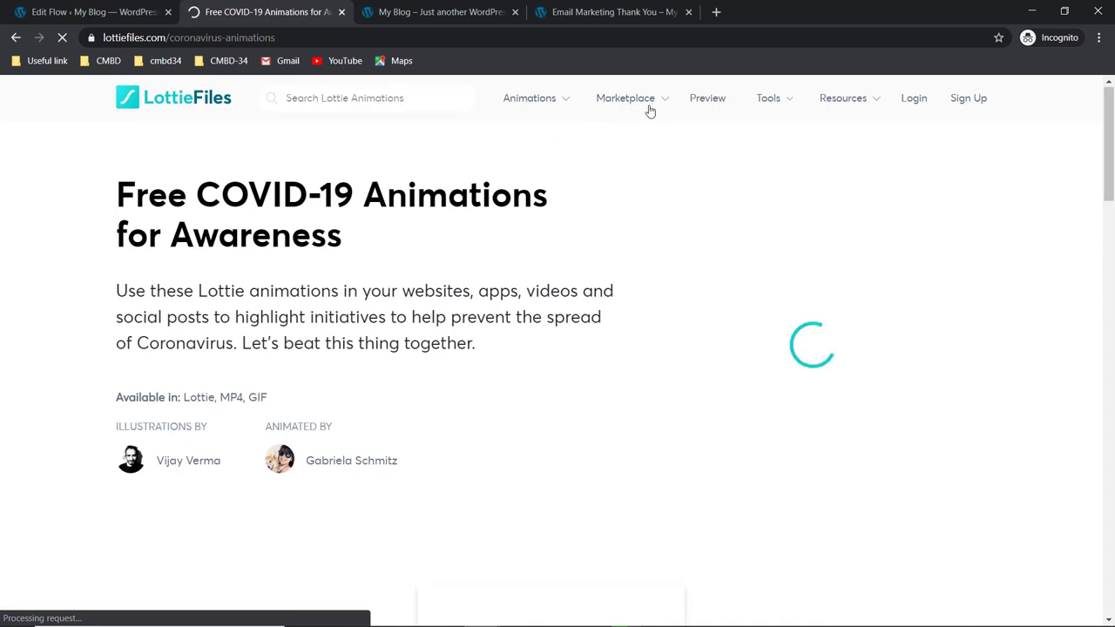
{"action": "scroll", "coordinate": [557, 211], "scroll_direction": "down", "scroll_amount": 3}
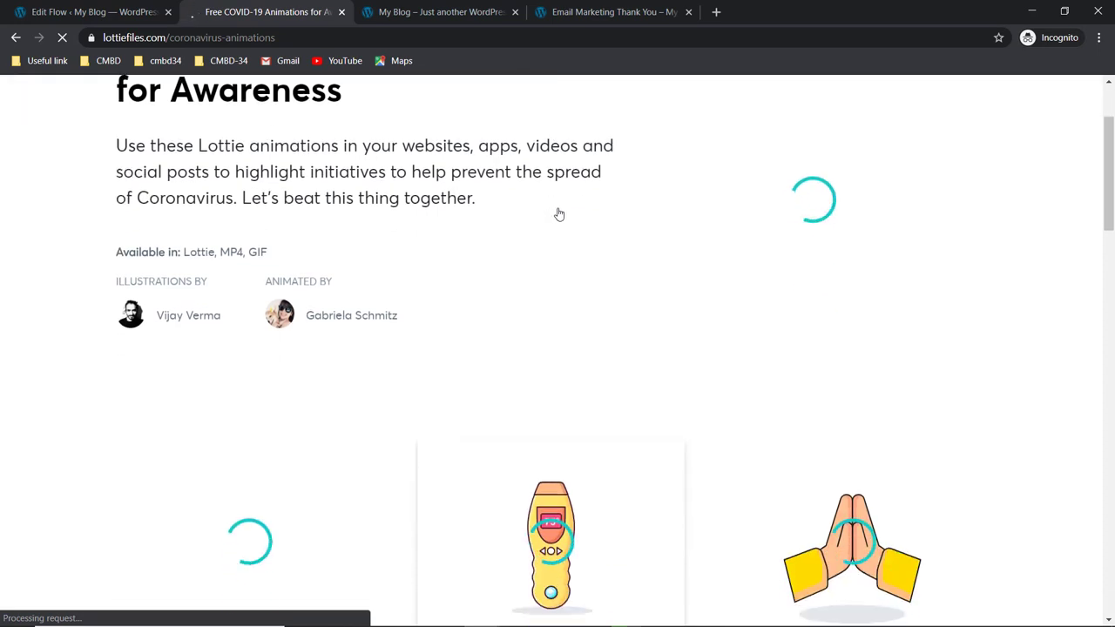
{"action": "scroll", "coordinate": [436, 192], "scroll_direction": "up", "scroll_amount": 3}
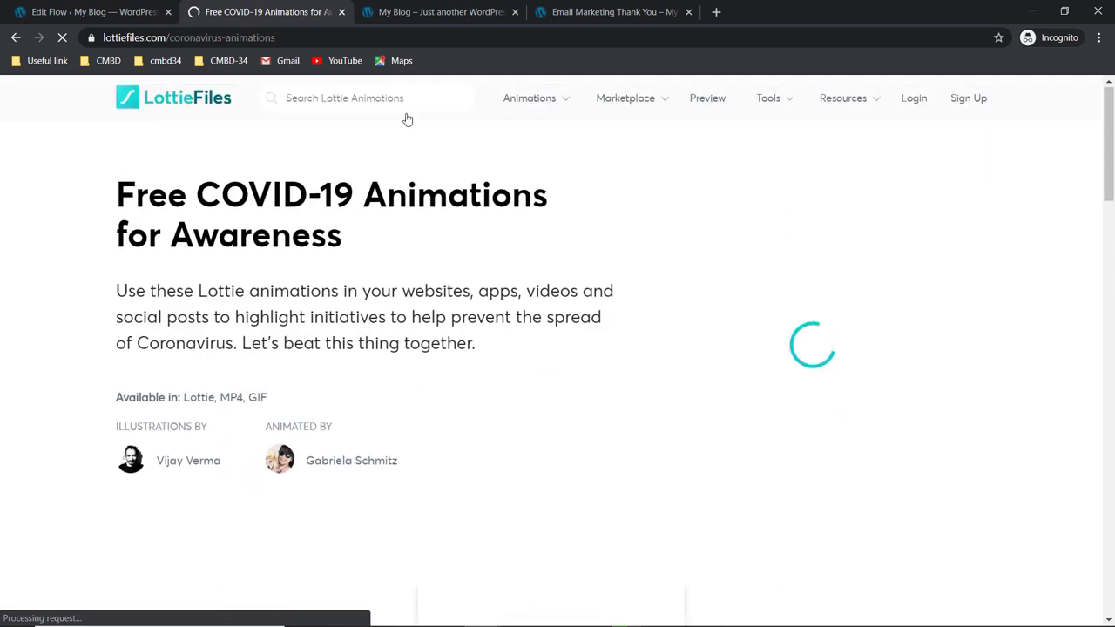
{"action": "scroll", "coordinate": [479, 275], "scroll_direction": "down", "scroll_amount": 3}
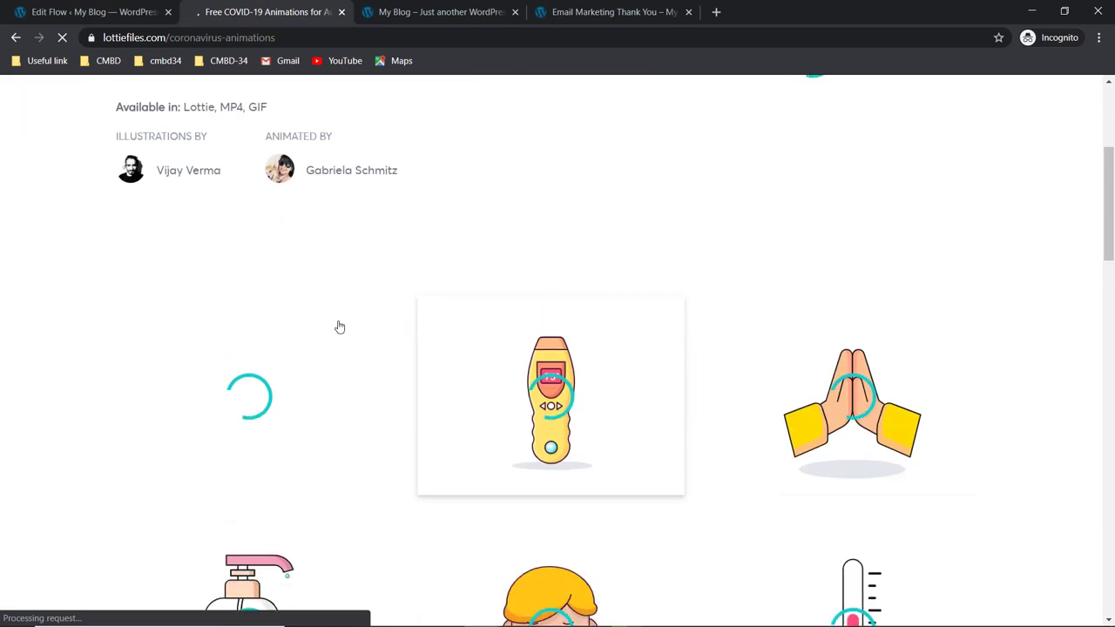
{"action": "scroll", "coordinate": [877, 497], "scroll_direction": "down", "scroll_amount": 2}
{"action": "scroll", "coordinate": [513, 410], "scroll_direction": "down", "scroll_amount": 2}
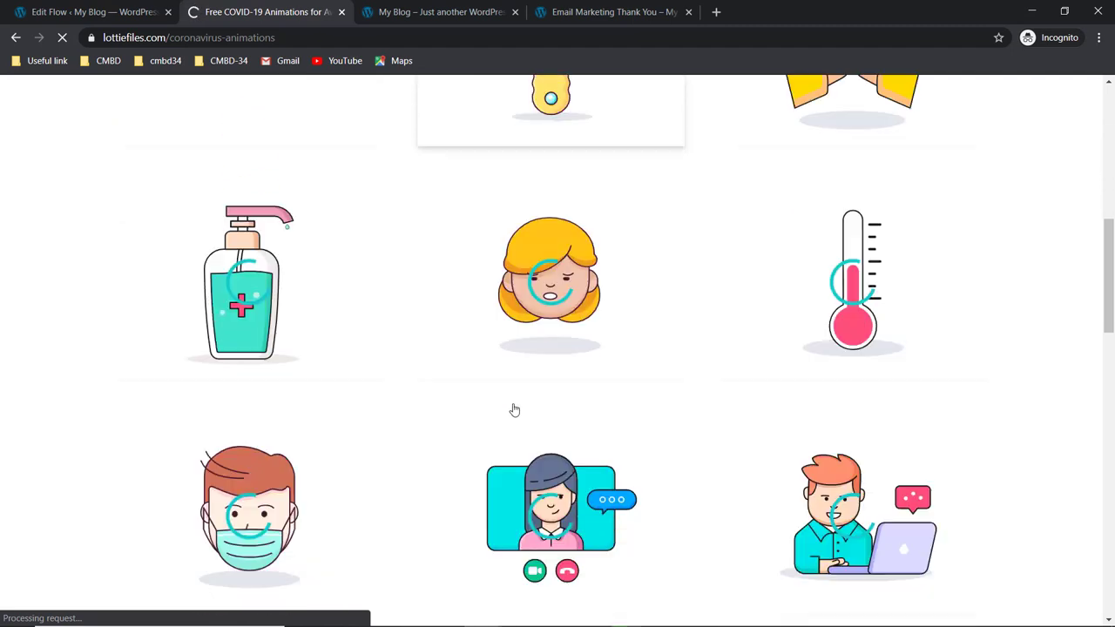
{"action": "scroll", "coordinate": [540, 383], "scroll_direction": "down", "scroll_amount": 2}
{"action": "scroll", "coordinate": [567, 363], "scroll_direction": "down", "scroll_amount": 2}
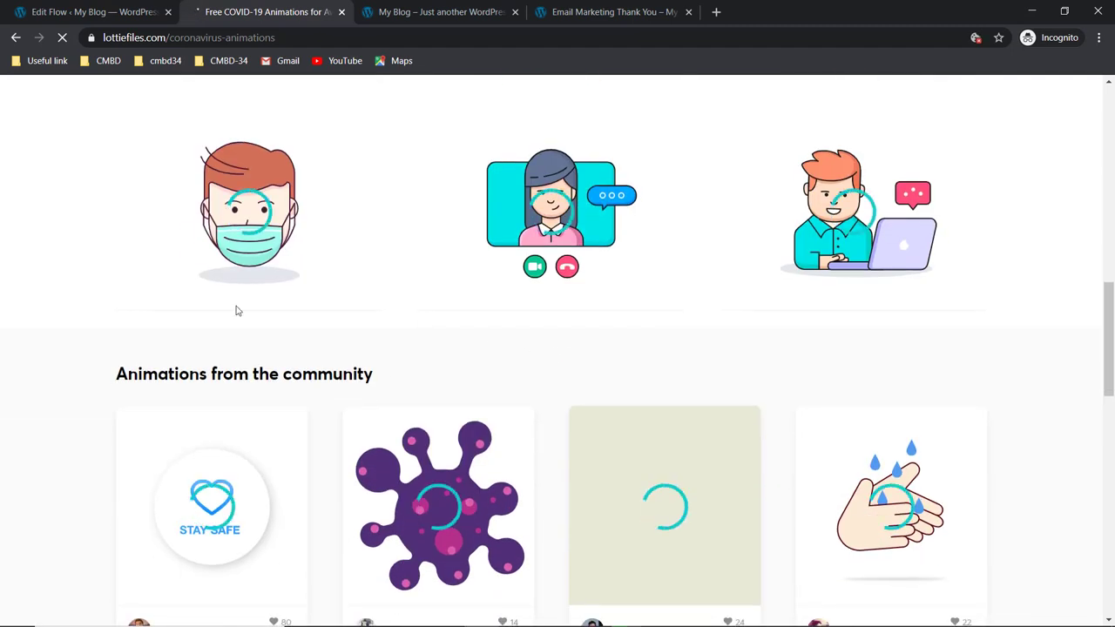
{"action": "scroll", "coordinate": [509, 441], "scroll_direction": "down", "scroll_amount": 1}
{"action": "scroll", "coordinate": [562, 332], "scroll_direction": "up", "scroll_amount": 2}
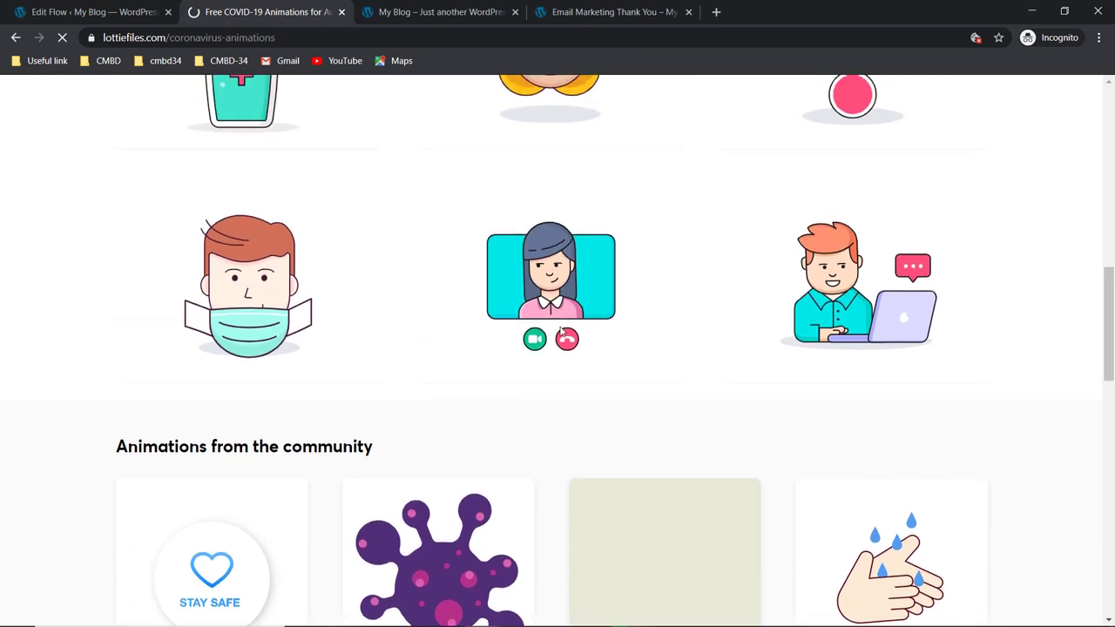
{"action": "scroll", "coordinate": [642, 293], "scroll_direction": "up", "scroll_amount": 2}
{"action": "scroll", "coordinate": [769, 345], "scroll_direction": "up", "scroll_amount": 2}
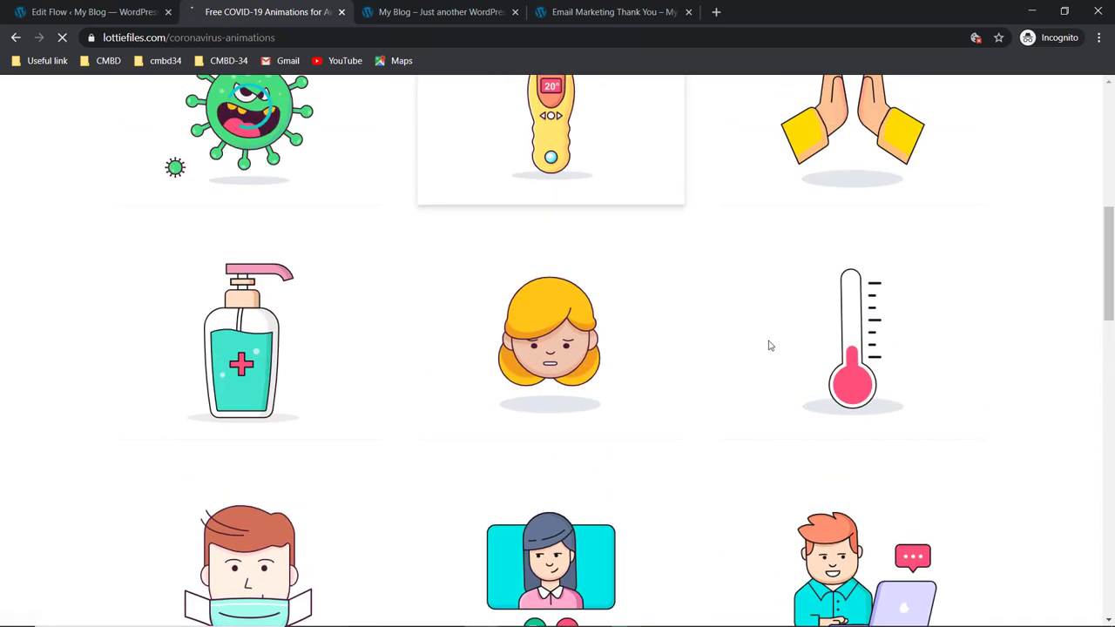
{"action": "scroll", "coordinate": [646, 355], "scroll_direction": "up", "scroll_amount": 3}
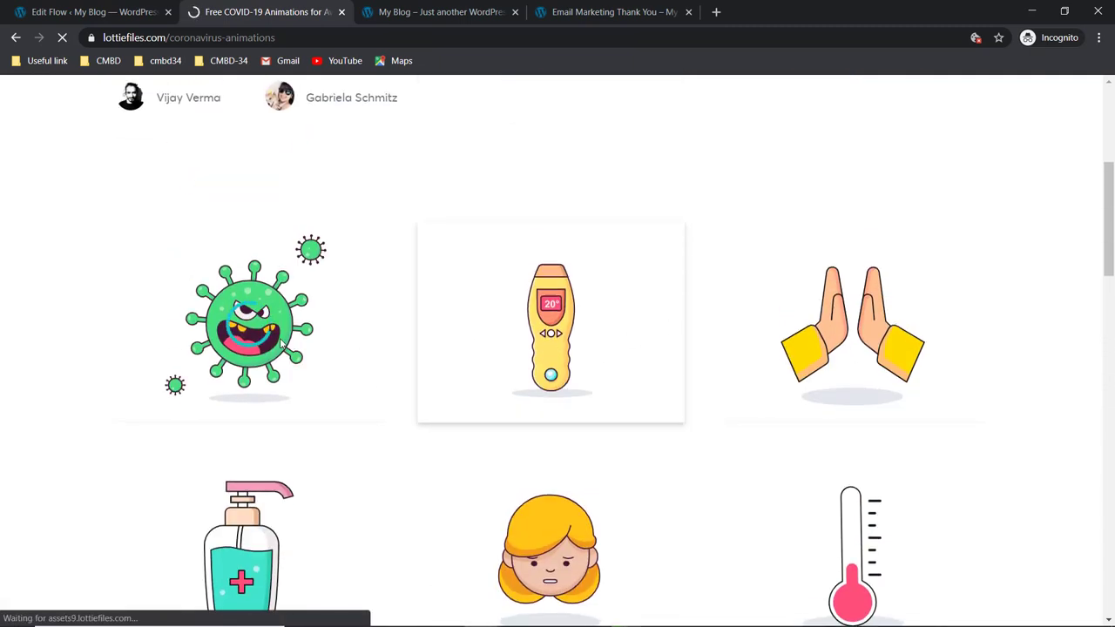
{"action": "scroll", "coordinate": [296, 342], "scroll_direction": "up", "scroll_amount": 5}
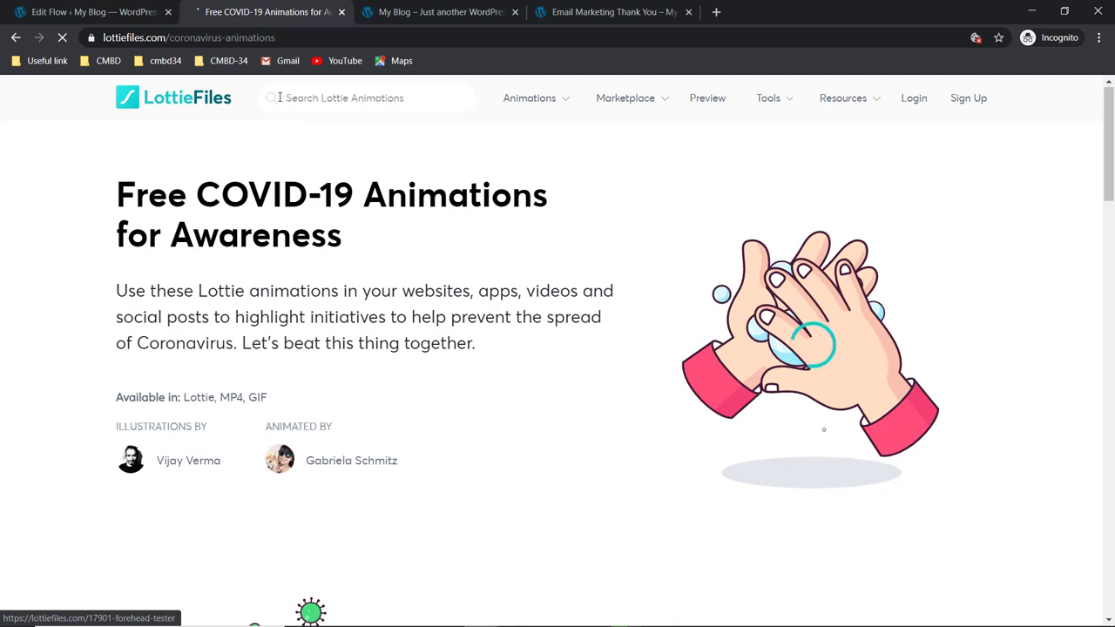
Step: Search LottieFiles for 'celebrate' animations, retrying after an empty results page
{"action": "left_click", "coordinate": [306, 97]}
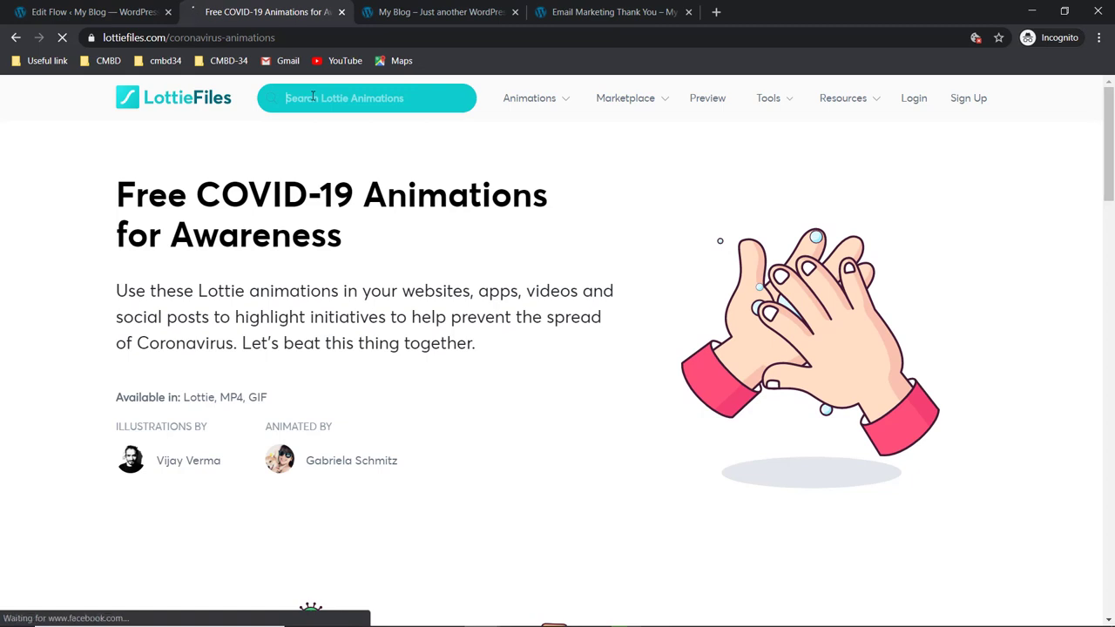
{"action": "type", "text": "celebrat"}
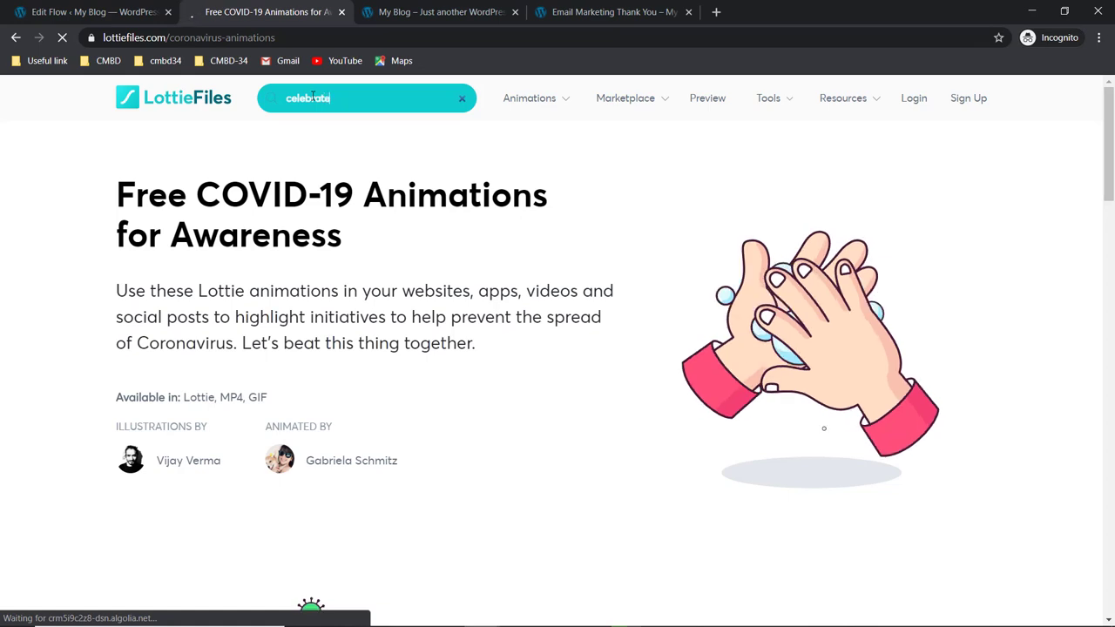
{"action": "type", "text": "e"}
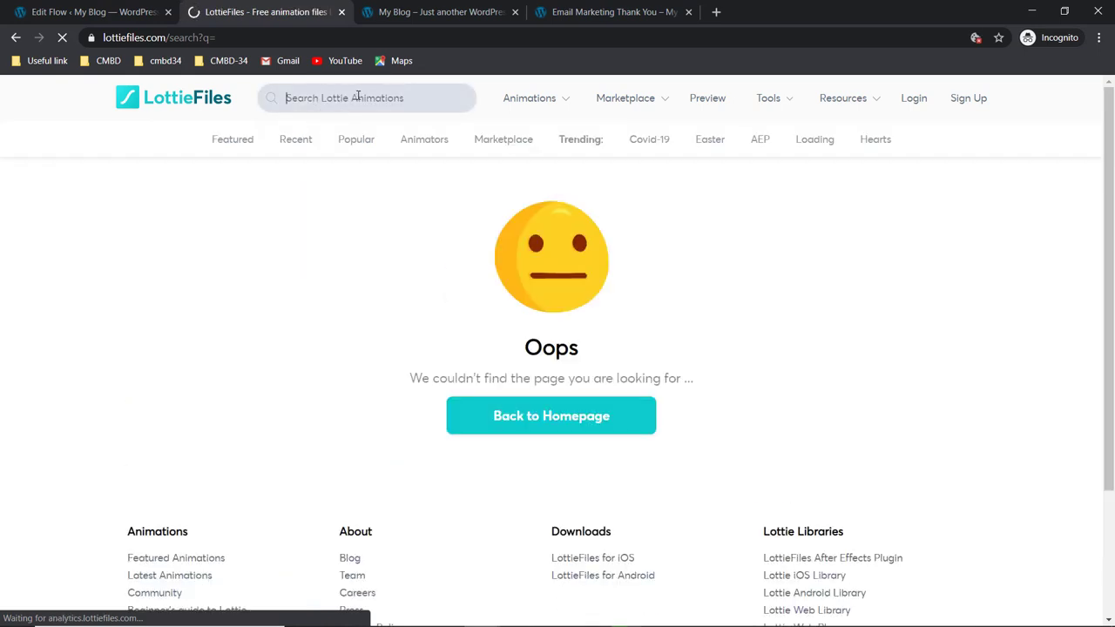
{"action": "left_click", "coordinate": [357, 97]}
{"action": "type", "text": "c"}
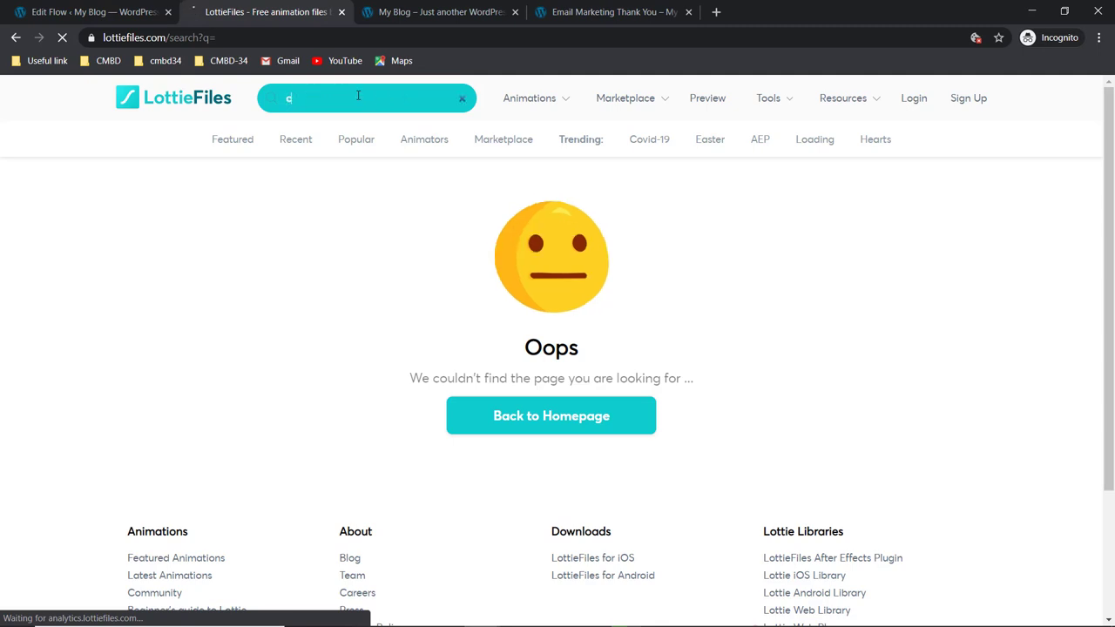
{"action": "type", "text": "elebrat"}
{"action": "type", "text": "e"}
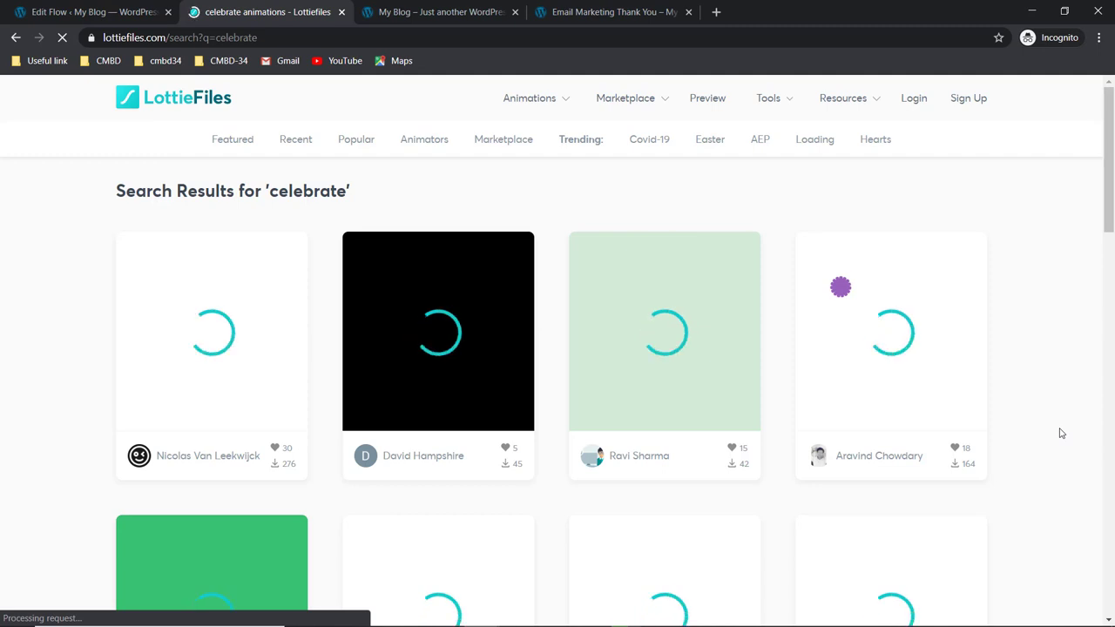
Step: Browse the 'celebrate' results grid of confetti and 2020-themed animations
{"action": "scroll", "coordinate": [1064, 426], "scroll_direction": "down", "scroll_amount": 2}
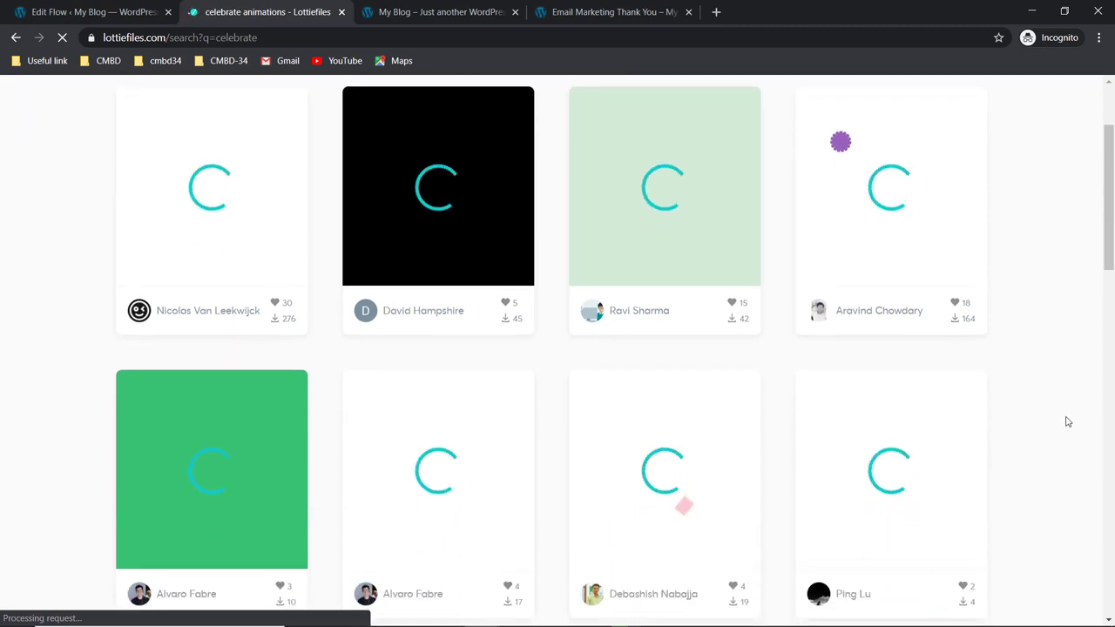
{"action": "scroll", "coordinate": [1067, 421], "scroll_direction": "down", "scroll_amount": 1}
{"action": "scroll", "coordinate": [1067, 421], "scroll_direction": "down", "scroll_amount": 1}
{"action": "scroll", "coordinate": [1066, 422], "scroll_direction": "down", "scroll_amount": 1}
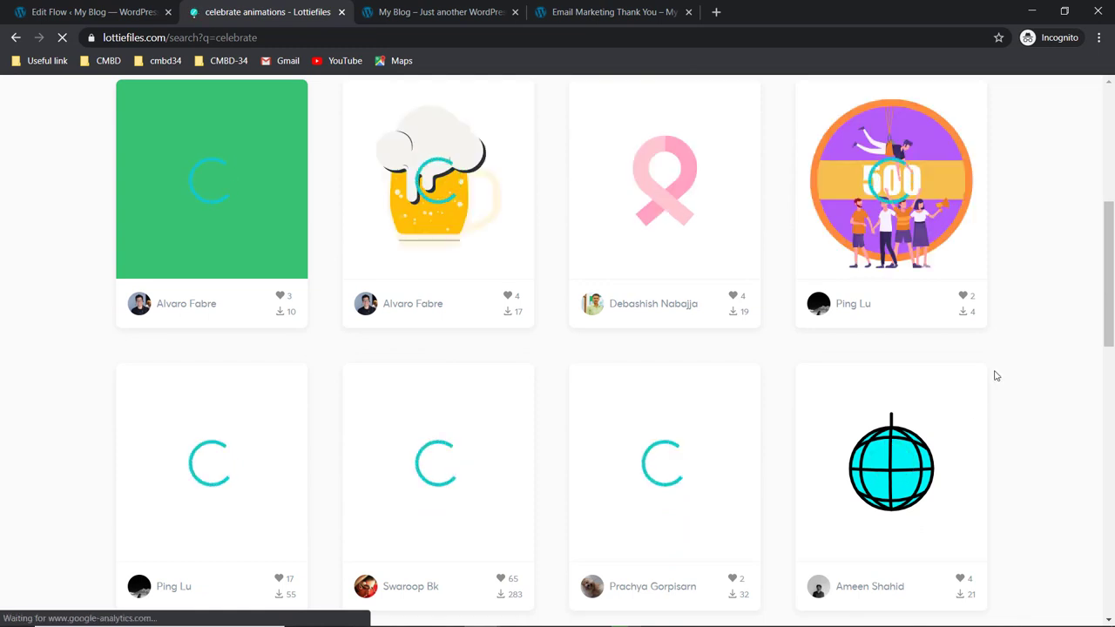
{"action": "scroll", "coordinate": [1003, 327], "scroll_direction": "up", "scroll_amount": 1}
{"action": "scroll", "coordinate": [1002, 328], "scroll_direction": "up", "scroll_amount": 1}
{"action": "scroll", "coordinate": [1002, 327], "scroll_direction": "up", "scroll_amount": 1}
{"action": "scroll", "coordinate": [1005, 329], "scroll_direction": "up", "scroll_amount": 1}
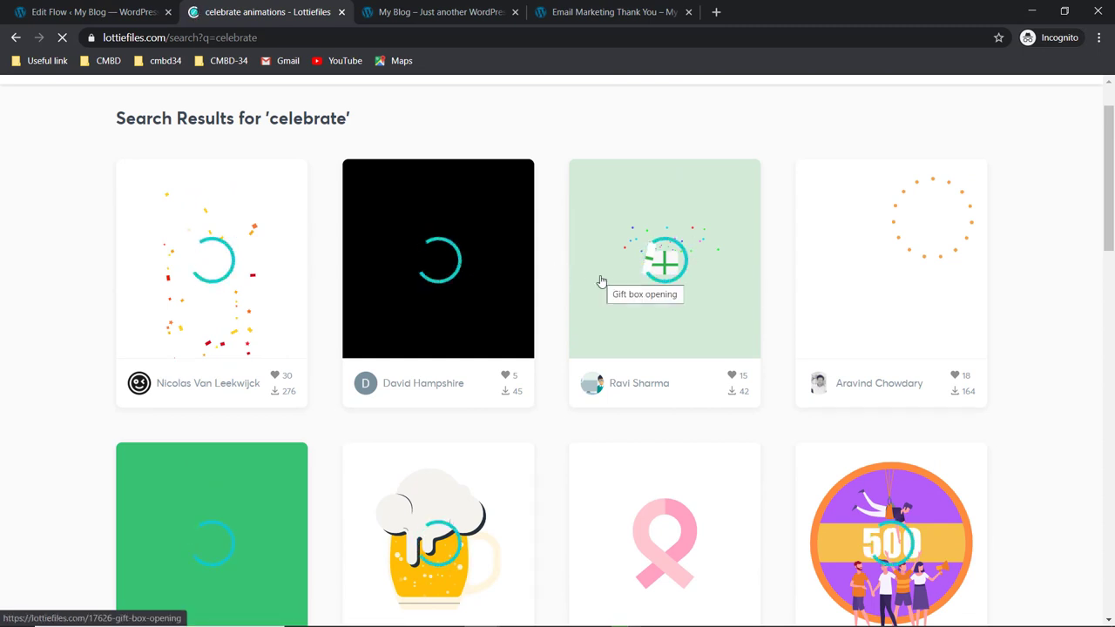
{"action": "mouse_move", "coordinate": [625, 607]}
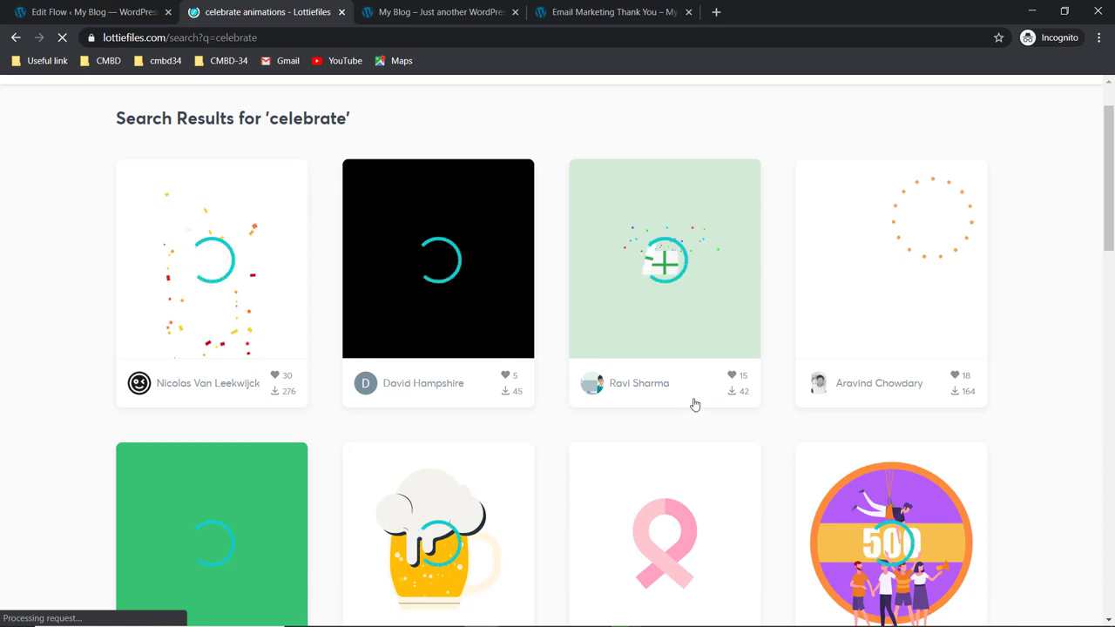
{"action": "scroll", "coordinate": [548, 358], "scroll_direction": "down", "scroll_amount": 1}
{"action": "scroll", "coordinate": [544, 359], "scroll_direction": "down", "scroll_amount": 1}
{"action": "scroll", "coordinate": [543, 359], "scroll_direction": "down", "scroll_amount": 2}
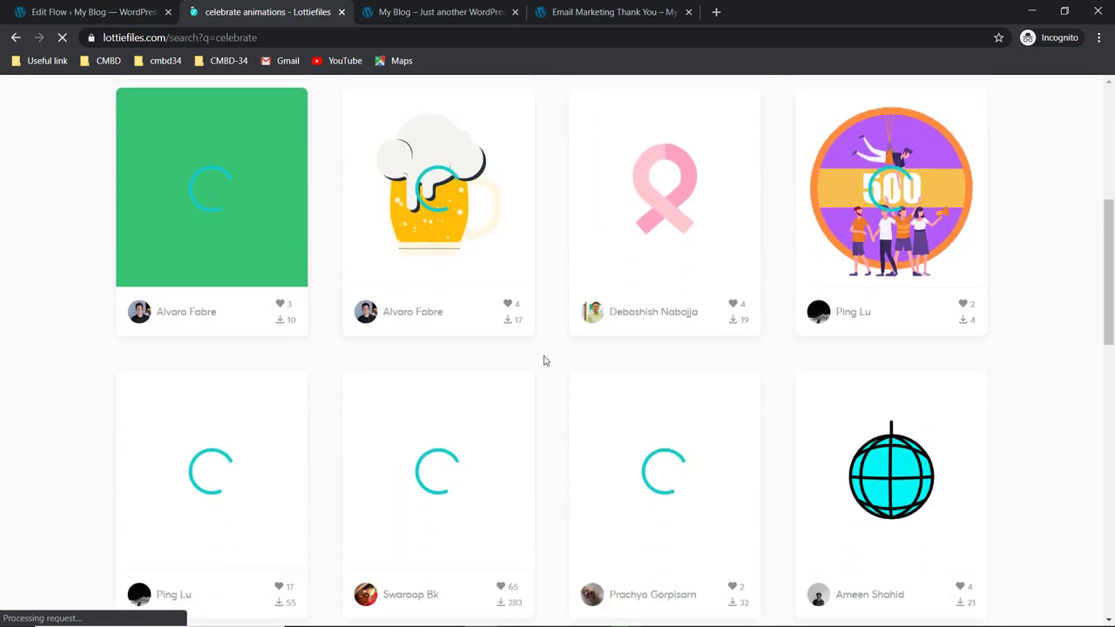
{"action": "scroll", "coordinate": [544, 359], "scroll_direction": "down", "scroll_amount": 1}
{"action": "scroll", "coordinate": [543, 361], "scroll_direction": "down", "scroll_amount": 1}
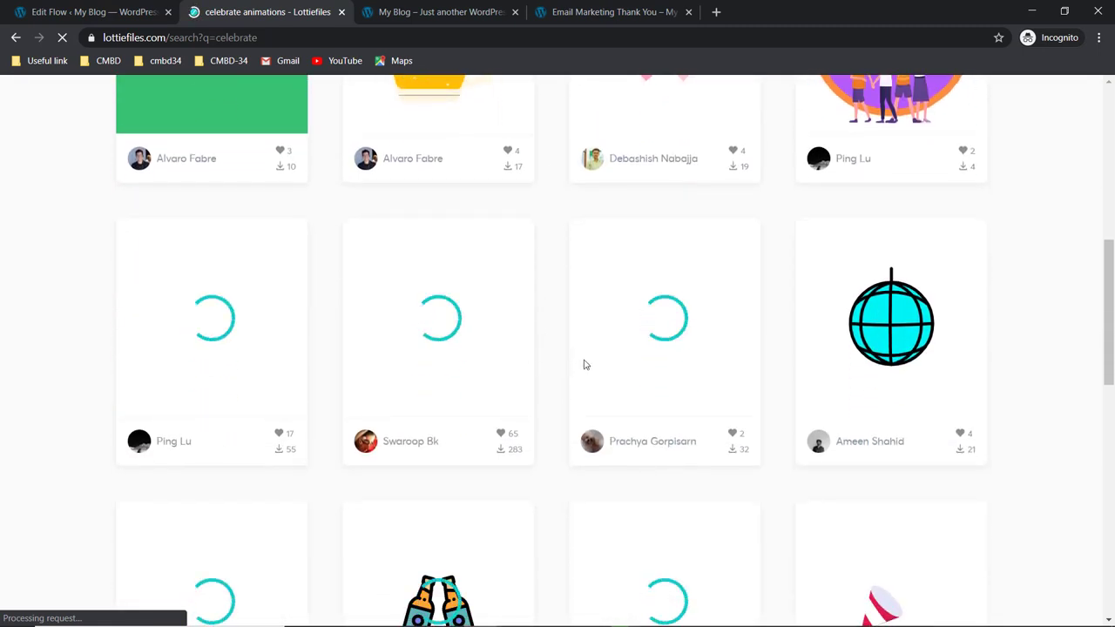
{"action": "scroll", "coordinate": [630, 362], "scroll_direction": "down", "scroll_amount": 2}
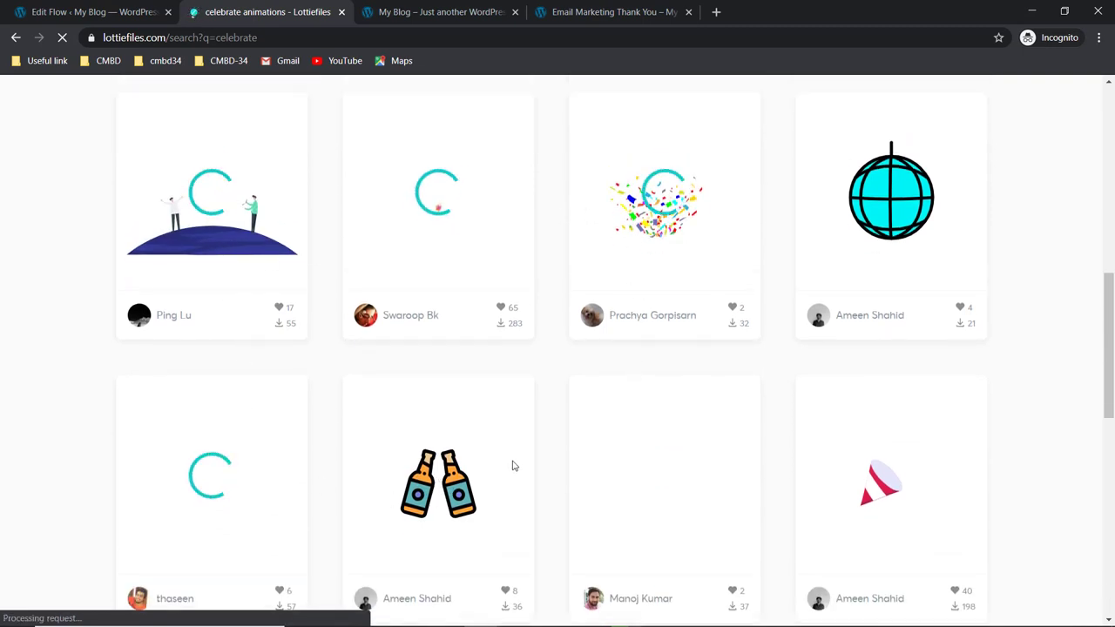
{"action": "scroll", "coordinate": [512, 463], "scroll_direction": "up", "scroll_amount": 3}
{"action": "scroll", "coordinate": [510, 458], "scroll_direction": "up", "scroll_amount": 3}
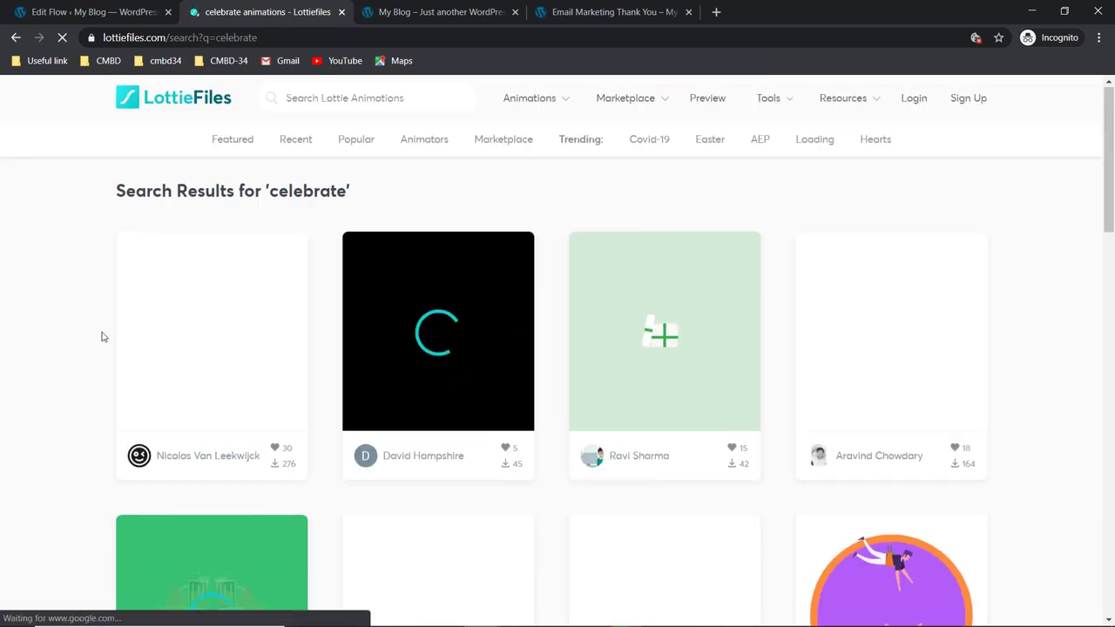
Step: Scroll the first page of 'celebrate' results down to the pagination
{"action": "scroll", "coordinate": [883, 378], "scroll_direction": "down", "scroll_amount": 1}
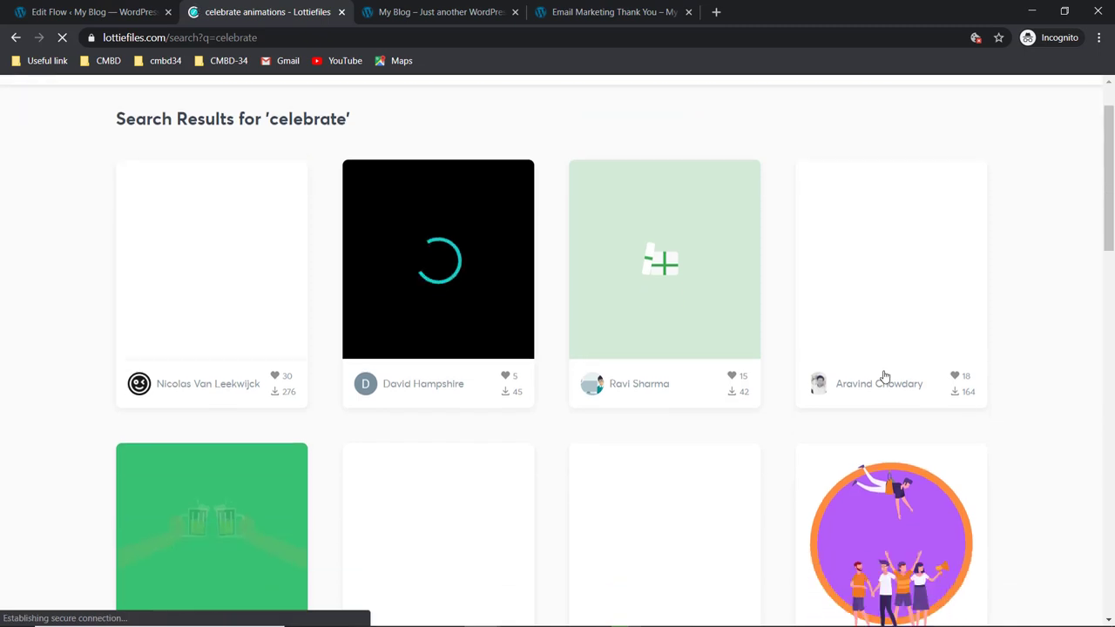
{"action": "scroll", "coordinate": [786, 336], "scroll_direction": "down", "scroll_amount": 2}
{"action": "scroll", "coordinate": [761, 340], "scroll_direction": "down", "scroll_amount": 2}
{"action": "scroll", "coordinate": [756, 340], "scroll_direction": "down", "scroll_amount": 2}
{"action": "scroll", "coordinate": [697, 343], "scroll_direction": "down", "scroll_amount": 3}
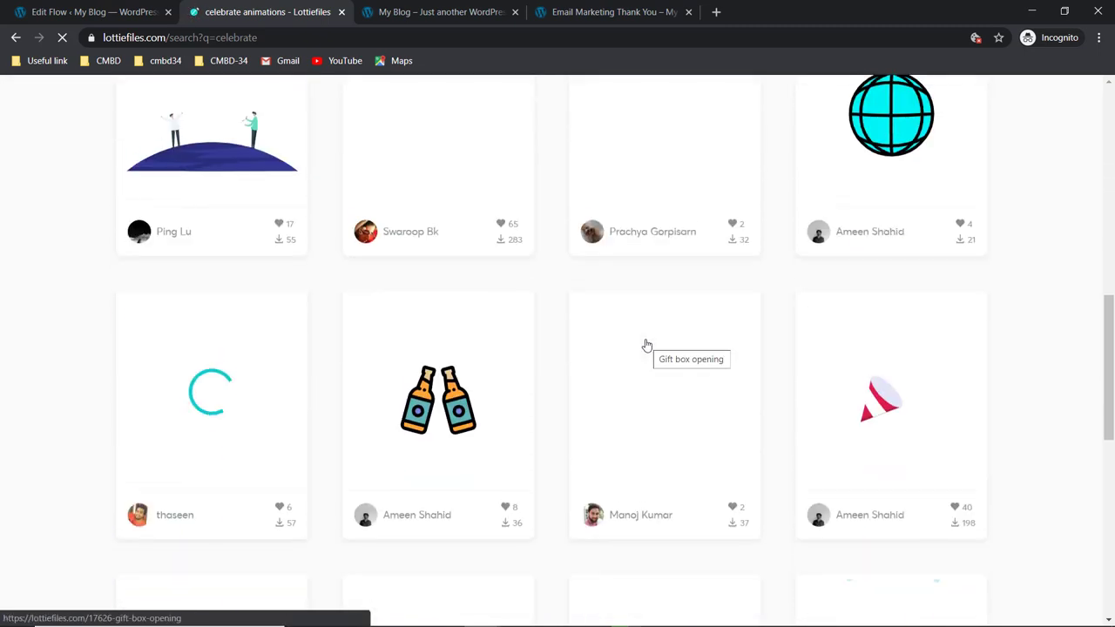
{"action": "scroll", "coordinate": [646, 343], "scroll_direction": "down", "scroll_amount": 3}
{"action": "scroll", "coordinate": [649, 342], "scroll_direction": "down", "scroll_amount": 2}
{"action": "scroll", "coordinate": [649, 342], "scroll_direction": "down", "scroll_amount": 3}
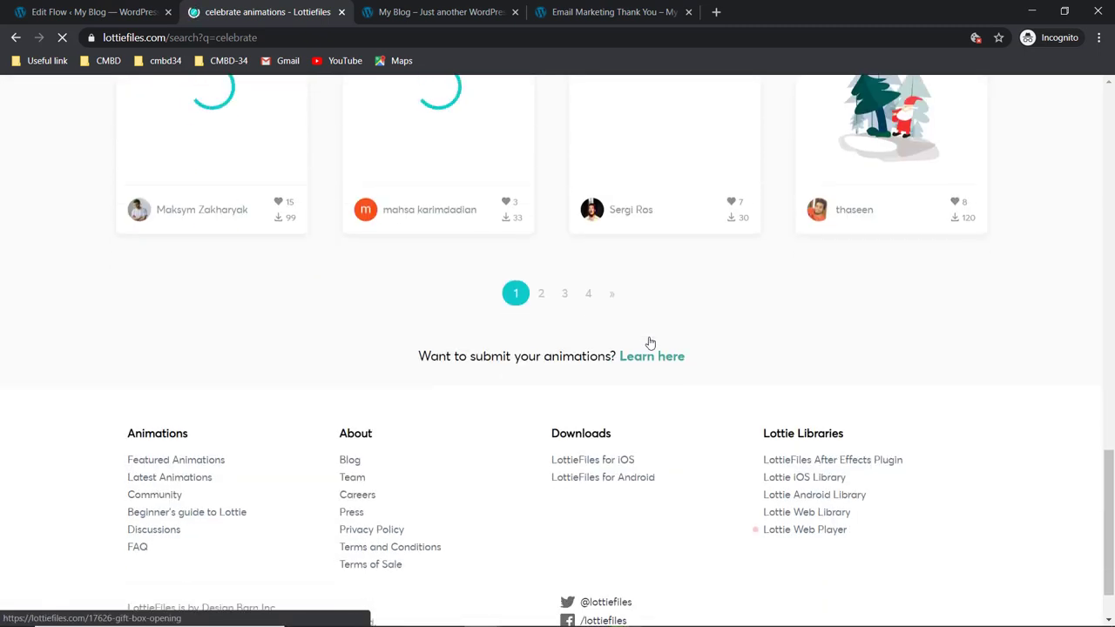
{"action": "scroll", "coordinate": [649, 342], "scroll_direction": "up", "scroll_amount": 2}
{"action": "scroll", "coordinate": [649, 342], "scroll_direction": "up", "scroll_amount": 2}
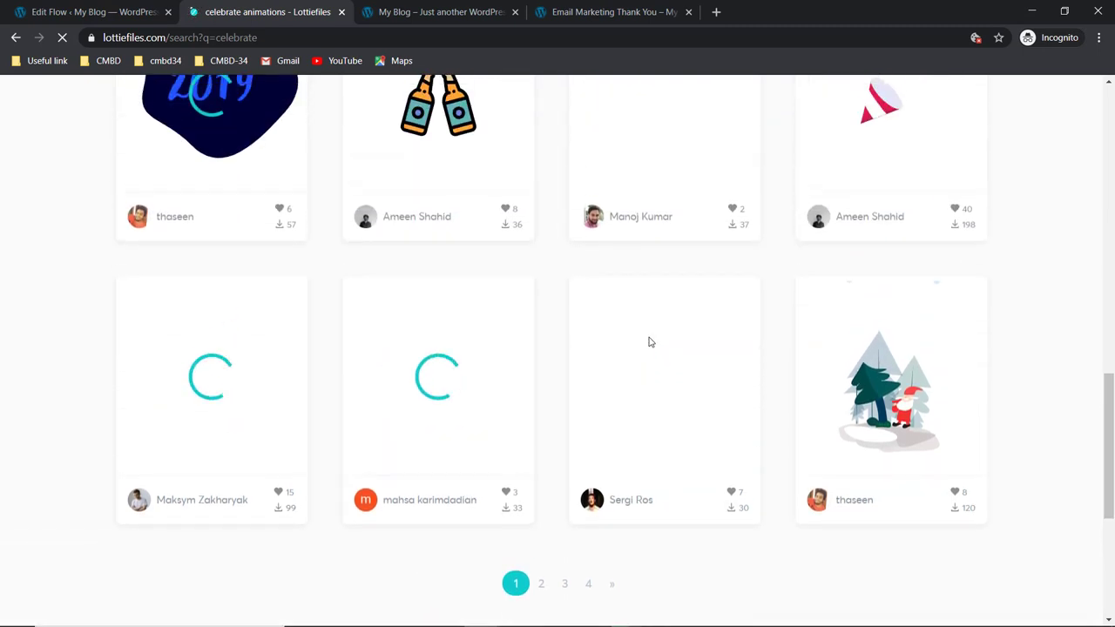
{"action": "scroll", "coordinate": [649, 343], "scroll_direction": "up", "scroll_amount": 4}
{"action": "scroll", "coordinate": [649, 342], "scroll_direction": "up", "scroll_amount": 2}
{"action": "scroll", "coordinate": [648, 342], "scroll_direction": "up", "scroll_amount": 3}
{"action": "scroll", "coordinate": [649, 343], "scroll_direction": "up", "scroll_amount": 2}
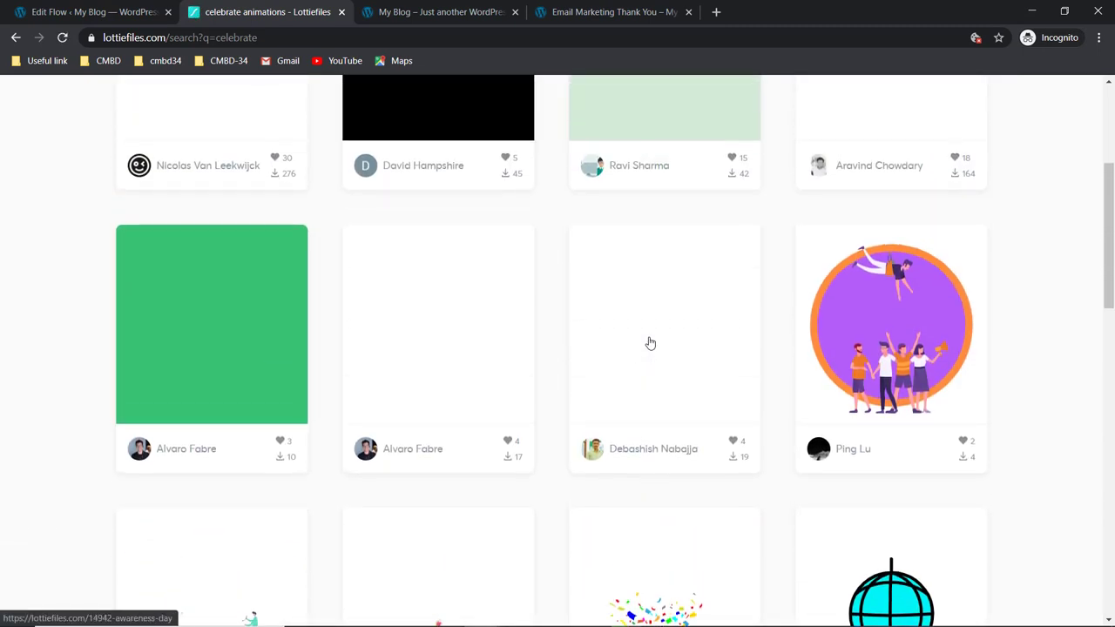
{"action": "scroll", "coordinate": [650, 343], "scroll_direction": "up", "scroll_amount": 2}
{"action": "scroll", "coordinate": [650, 343], "scroll_direction": "up", "scroll_amount": 2}
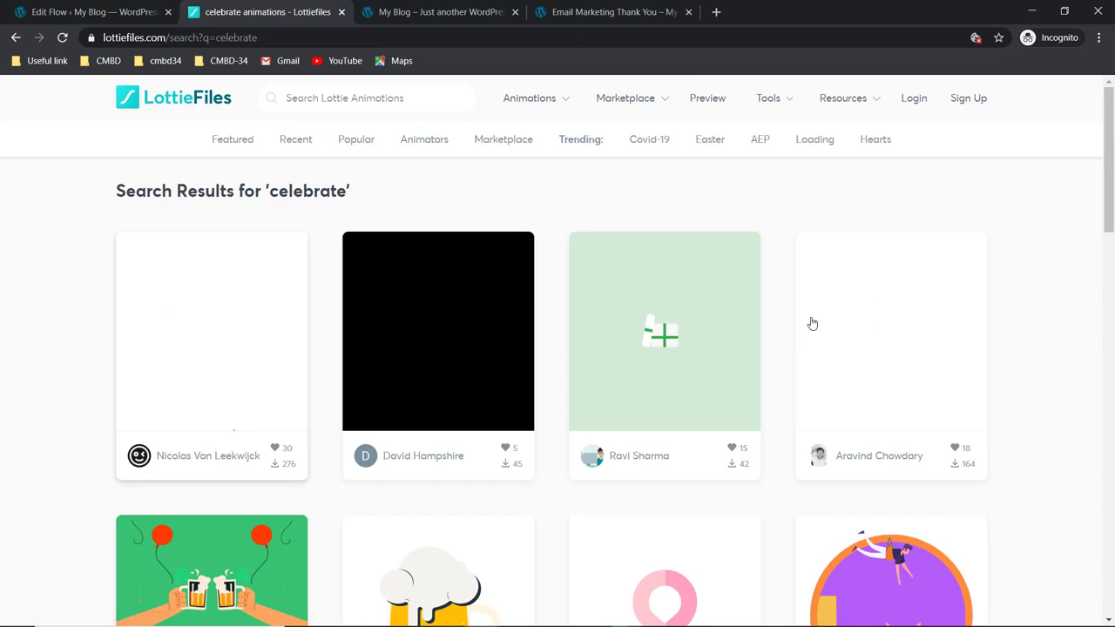
{"action": "scroll", "coordinate": [811, 323], "scroll_direction": "down", "scroll_amount": 2}
{"action": "scroll", "coordinate": [819, 326], "scroll_direction": "down", "scroll_amount": 3}
{"action": "scroll", "coordinate": [818, 334], "scroll_direction": "down", "scroll_amount": 2}
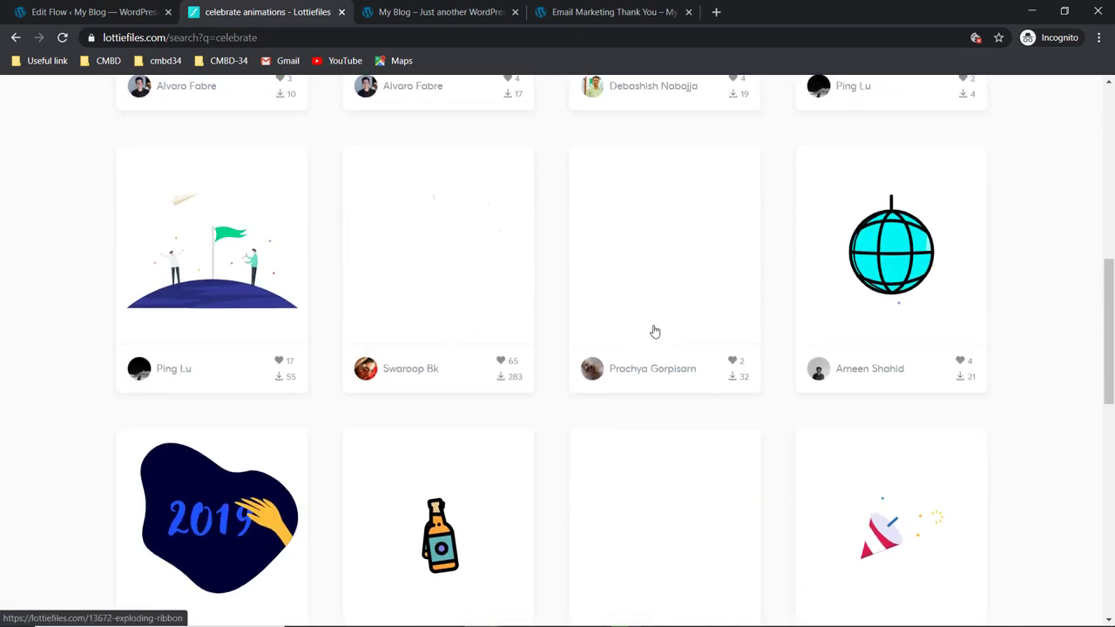
{"action": "scroll", "coordinate": [610, 331], "scroll_direction": "down", "scroll_amount": 2}
{"action": "scroll", "coordinate": [597, 331], "scroll_direction": "down", "scroll_amount": 2}
{"action": "scroll", "coordinate": [627, 331], "scroll_direction": "down", "scroll_amount": 2}
{"action": "scroll", "coordinate": [747, 332], "scroll_direction": "down", "scroll_amount": 2}
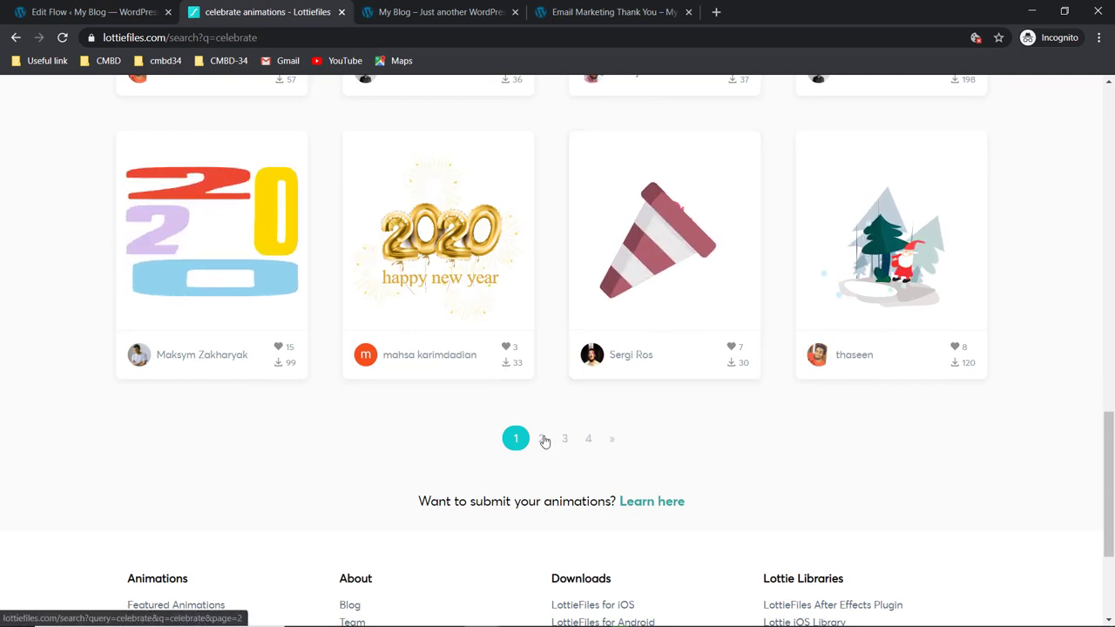
{"action": "left_click", "coordinate": [542, 439]}
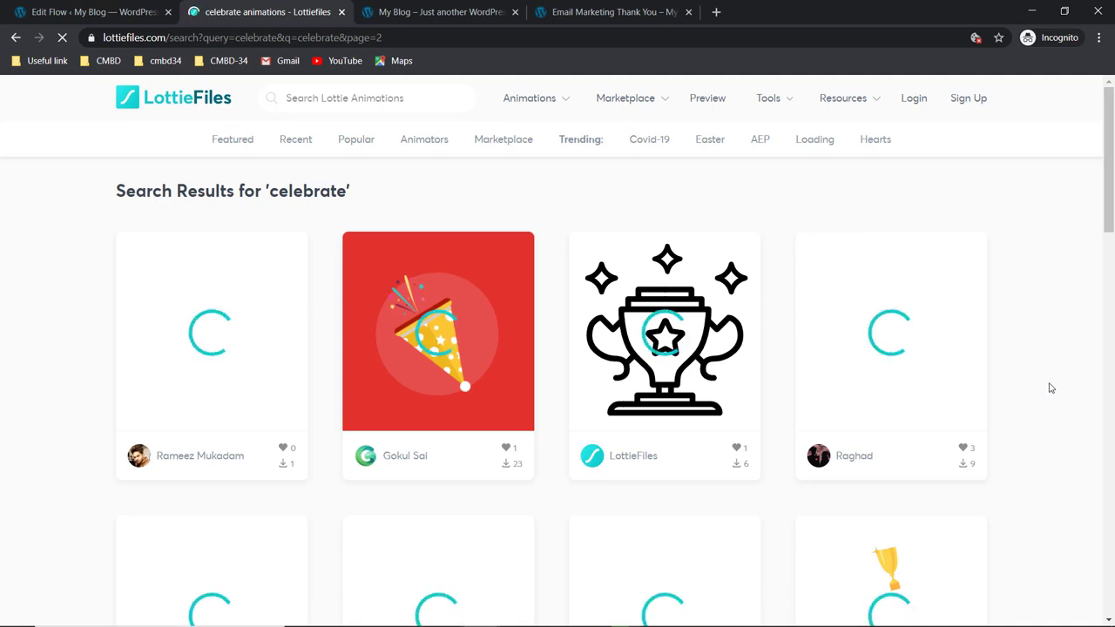
{"action": "scroll", "coordinate": [1047, 379], "scroll_direction": "down", "scroll_amount": 1}
{"action": "scroll", "coordinate": [1046, 373], "scroll_direction": "down", "scroll_amount": 2}
{"action": "scroll", "coordinate": [1046, 372], "scroll_direction": "down", "scroll_amount": 2}
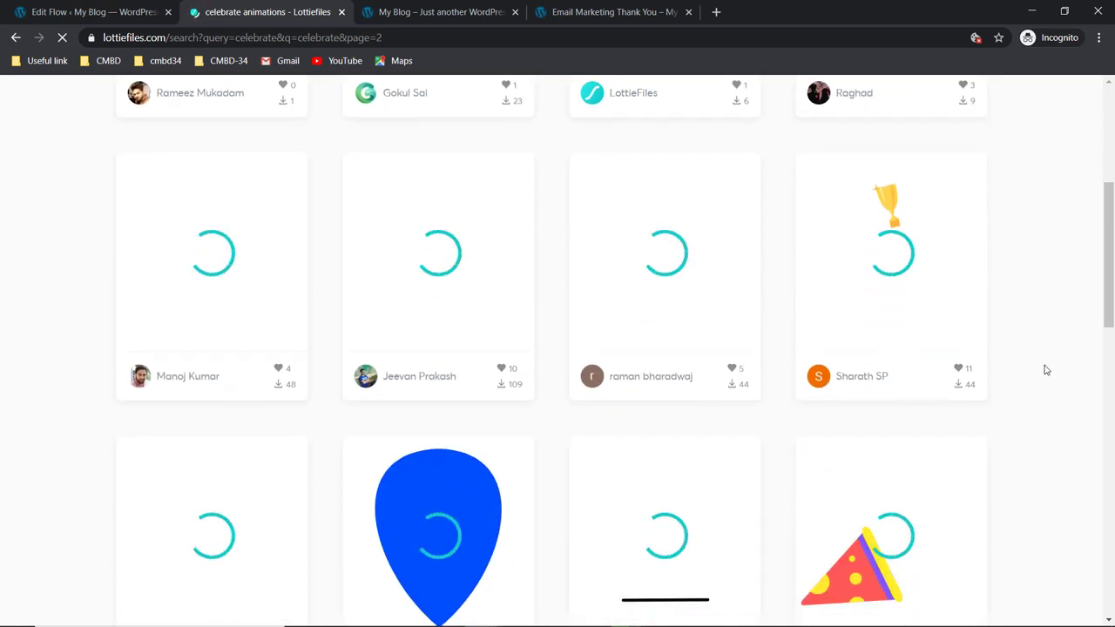
{"action": "scroll", "coordinate": [1046, 370], "scroll_direction": "down", "scroll_amount": 2}
{"action": "scroll", "coordinate": [1045, 370], "scroll_direction": "down", "scroll_amount": 2}
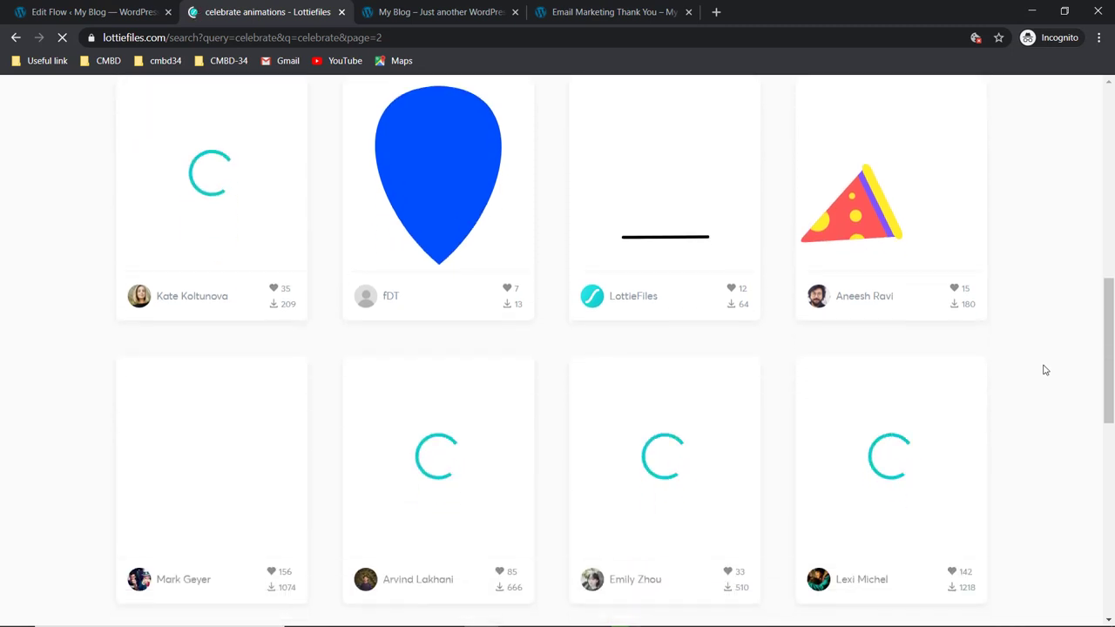
{"action": "scroll", "coordinate": [1045, 370], "scroll_direction": "up", "scroll_amount": 2}
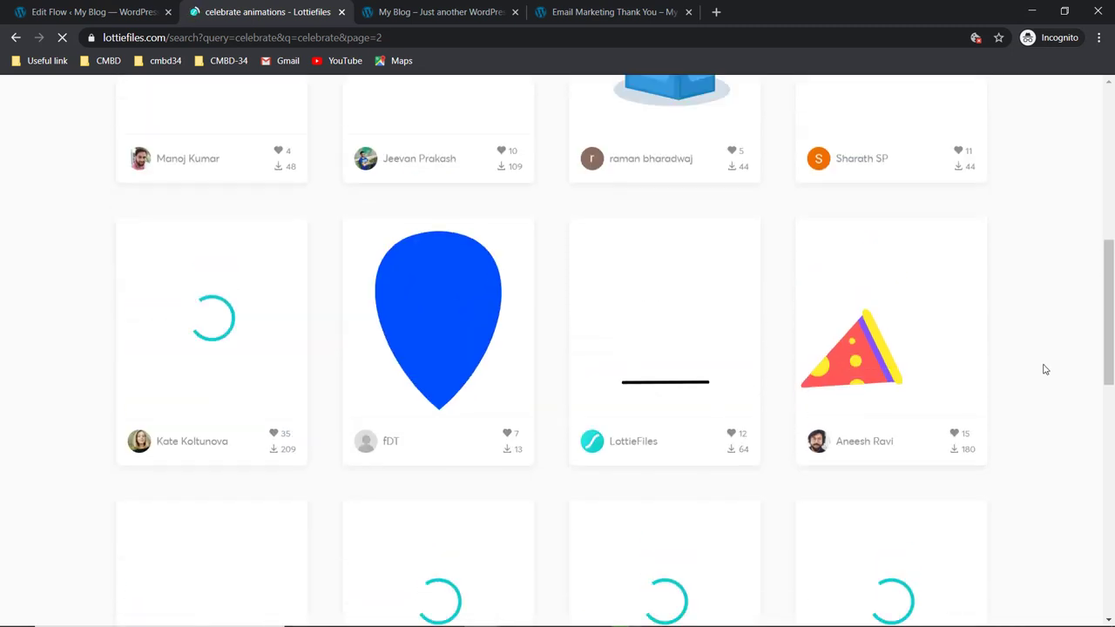
{"action": "scroll", "coordinate": [1045, 370], "scroll_direction": "up", "scroll_amount": 2}
{"action": "scroll", "coordinate": [1046, 370], "scroll_direction": "up", "scroll_amount": 1}
{"action": "scroll", "coordinate": [1045, 370], "scroll_direction": "up", "scroll_amount": 2}
{"action": "scroll", "coordinate": [1046, 371], "scroll_direction": "up", "scroll_amount": 2}
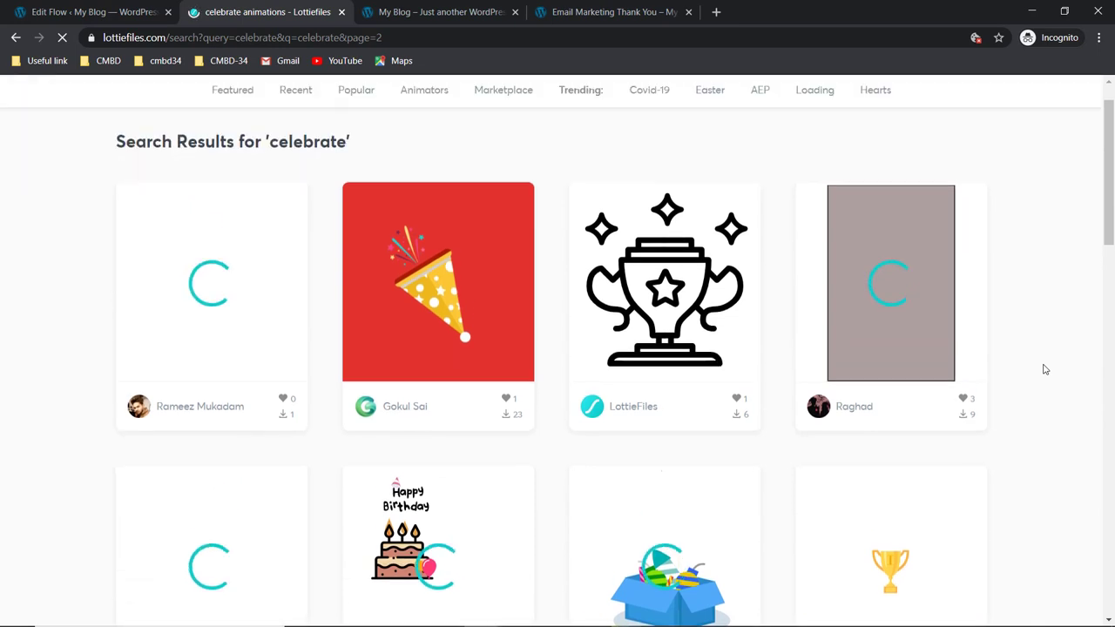
{"action": "scroll", "coordinate": [1046, 370], "scroll_direction": "down", "scroll_amount": 2}
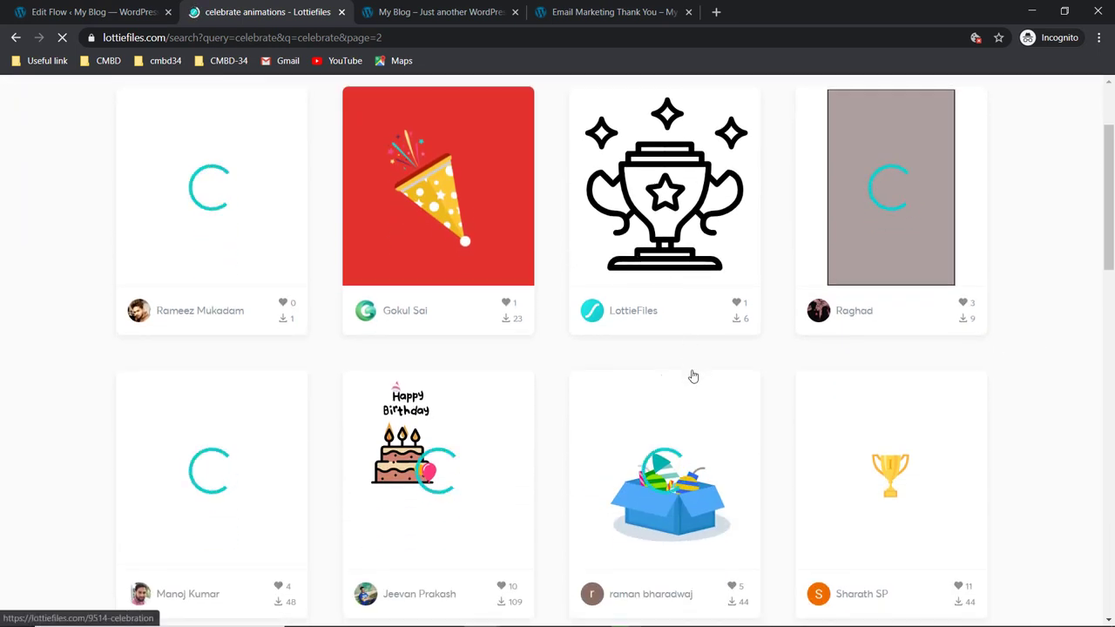
{"action": "scroll", "coordinate": [689, 376], "scroll_direction": "down", "scroll_amount": 2}
{"action": "scroll", "coordinate": [695, 377], "scroll_direction": "down", "scroll_amount": 3}
{"action": "scroll", "coordinate": [695, 377], "scroll_direction": "down", "scroll_amount": 2}
{"action": "scroll", "coordinate": [695, 377], "scroll_direction": "down", "scroll_amount": 3}
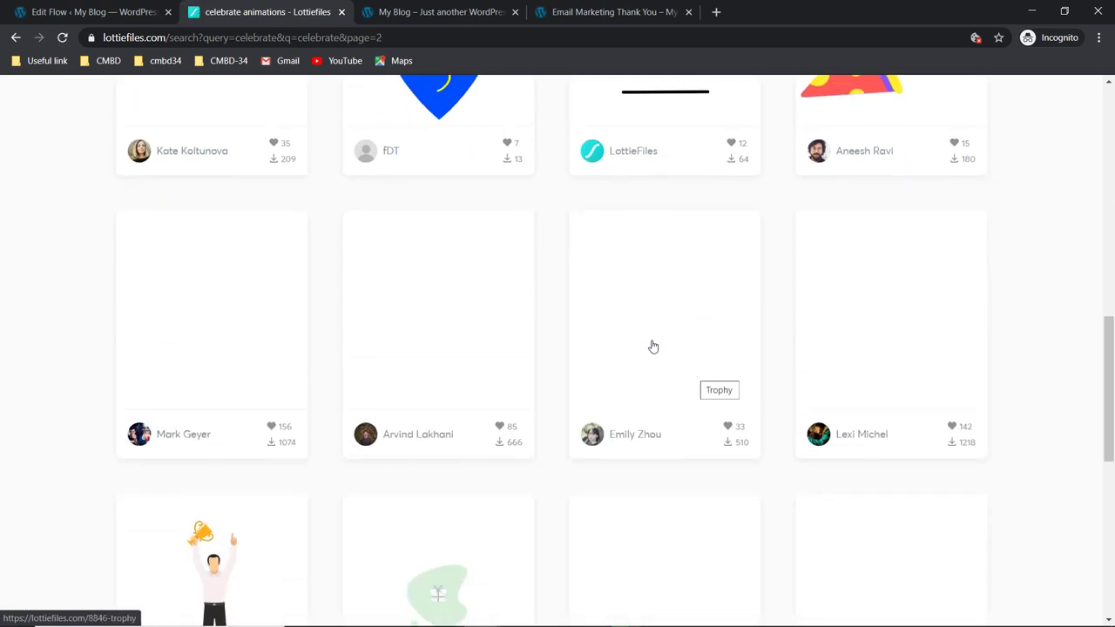
{"action": "scroll", "coordinate": [653, 349], "scroll_direction": "up", "scroll_amount": 1}
{"action": "scroll", "coordinate": [739, 366], "scroll_direction": "up", "scroll_amount": 1}
{"action": "scroll", "coordinate": [617, 319], "scroll_direction": "up", "scroll_amount": 2}
{"action": "scroll", "coordinate": [623, 346], "scroll_direction": "up", "scroll_amount": 1}
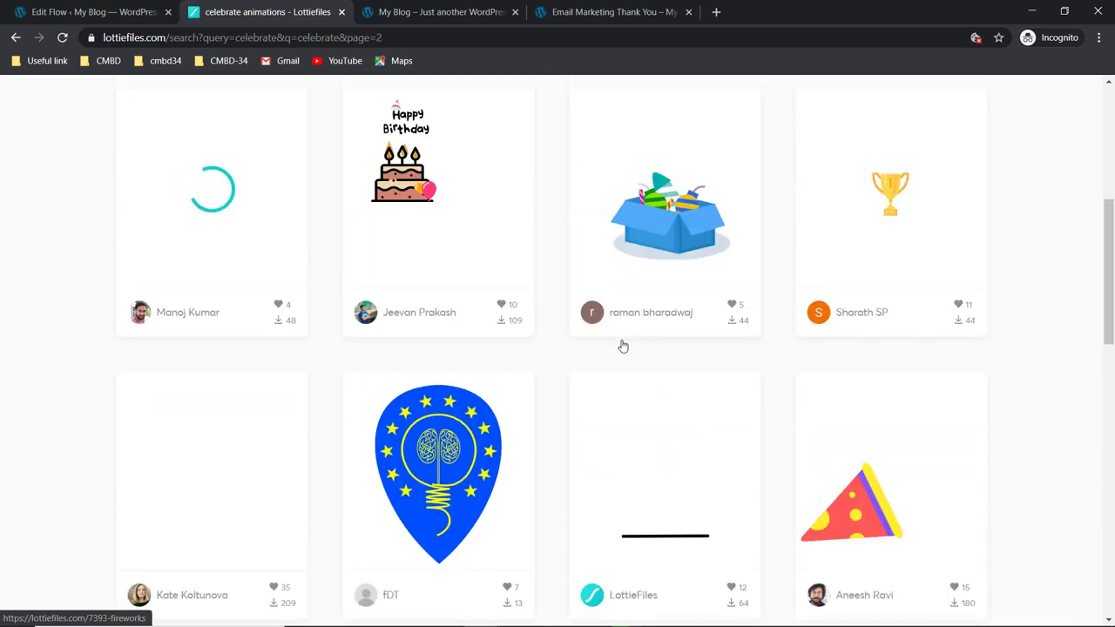
{"action": "scroll", "coordinate": [623, 346], "scroll_direction": "up", "scroll_amount": 1}
{"action": "scroll", "coordinate": [623, 347], "scroll_direction": "up", "scroll_amount": 1}
{"action": "scroll", "coordinate": [623, 346], "scroll_direction": "up", "scroll_amount": 3}
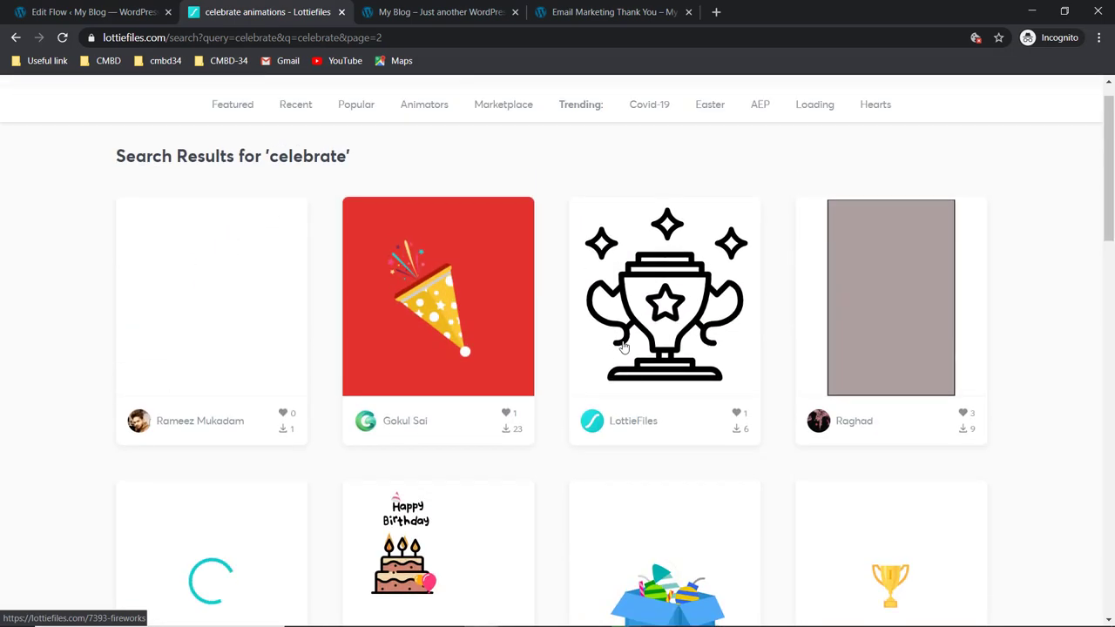
{"action": "scroll", "coordinate": [623, 346], "scroll_direction": "up", "scroll_amount": 1}
{"action": "scroll", "coordinate": [470, 317], "scroll_direction": "down", "scroll_amount": 4}
{"action": "scroll", "coordinate": [508, 321], "scroll_direction": "down", "scroll_amount": 3}
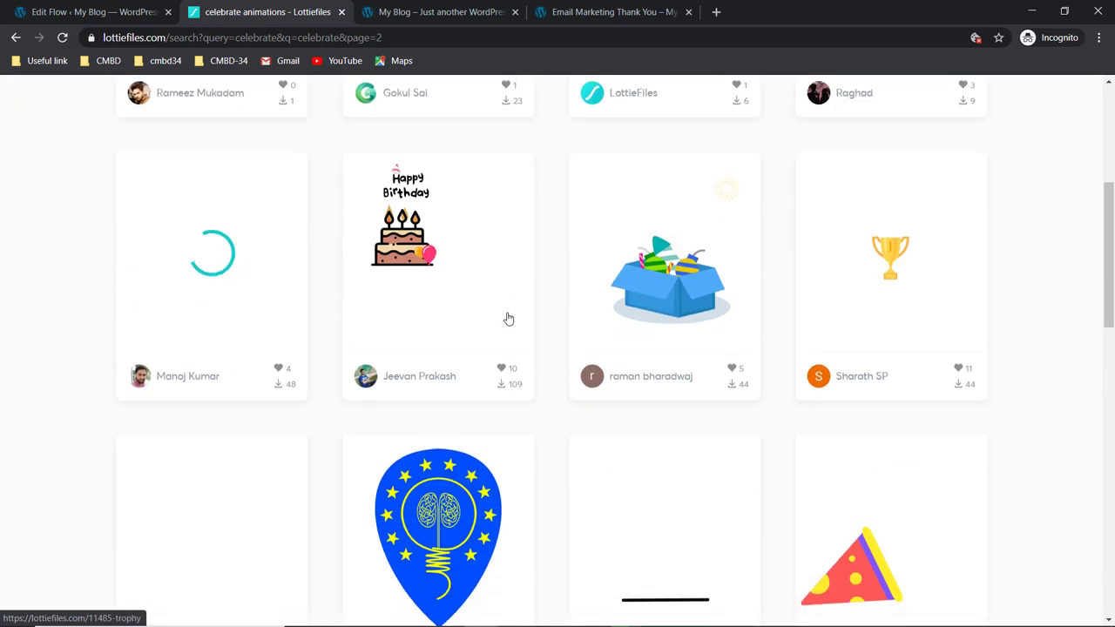
{"action": "scroll", "coordinate": [505, 319], "scroll_direction": "down", "scroll_amount": 1}
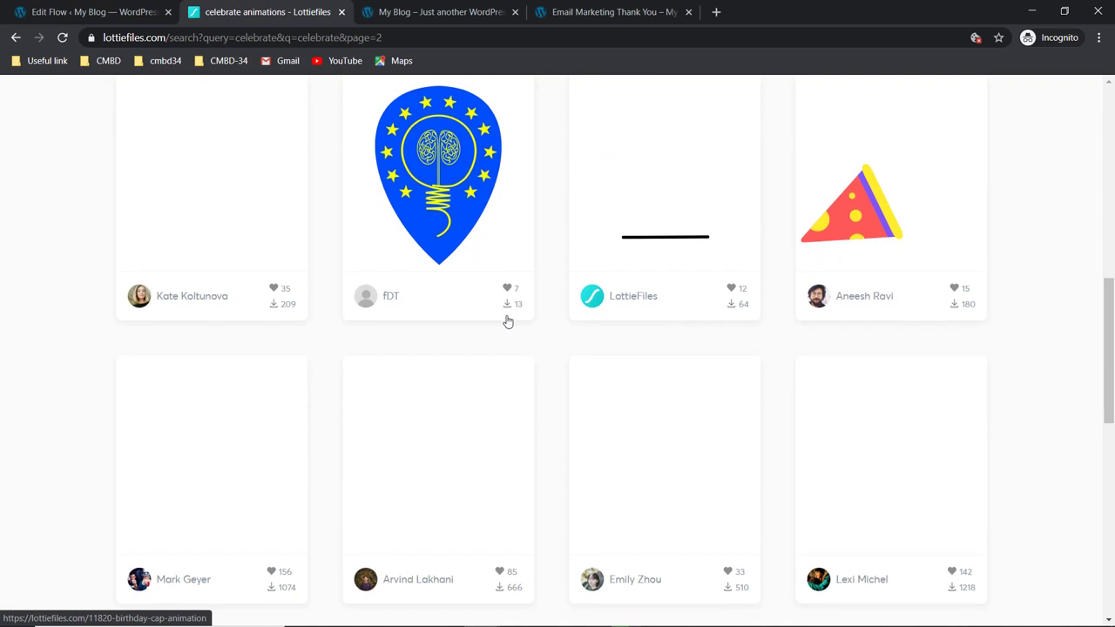
{"action": "scroll", "coordinate": [471, 371], "scroll_direction": "down", "scroll_amount": 2}
{"action": "scroll", "coordinate": [475, 367], "scroll_direction": "down", "scroll_amount": 3}
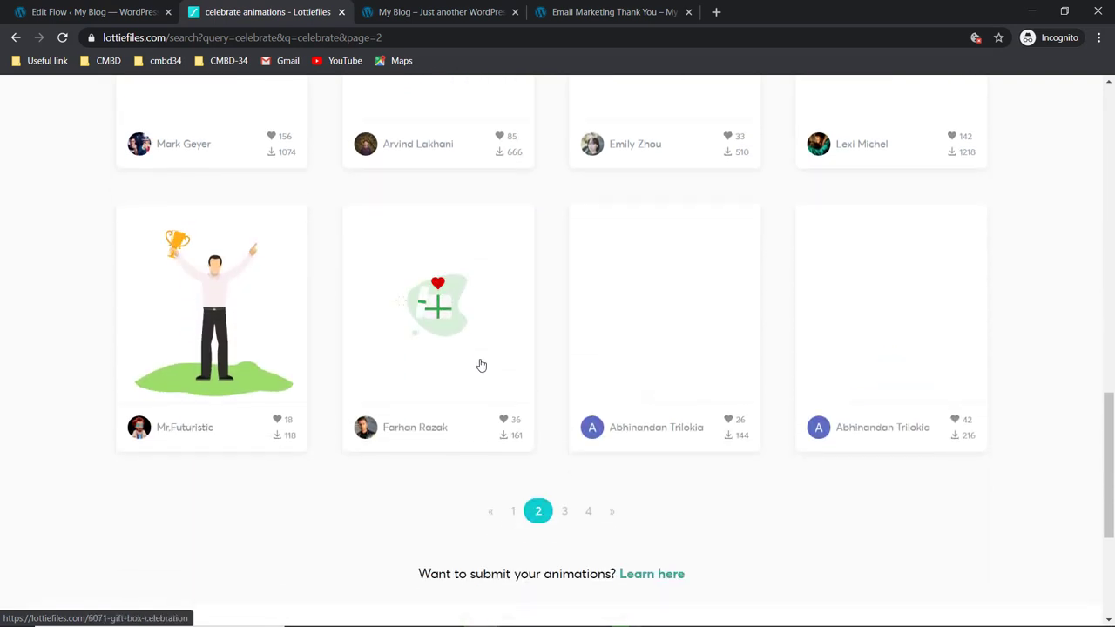
{"action": "scroll", "coordinate": [684, 362], "scroll_direction": "up", "scroll_amount": 3}
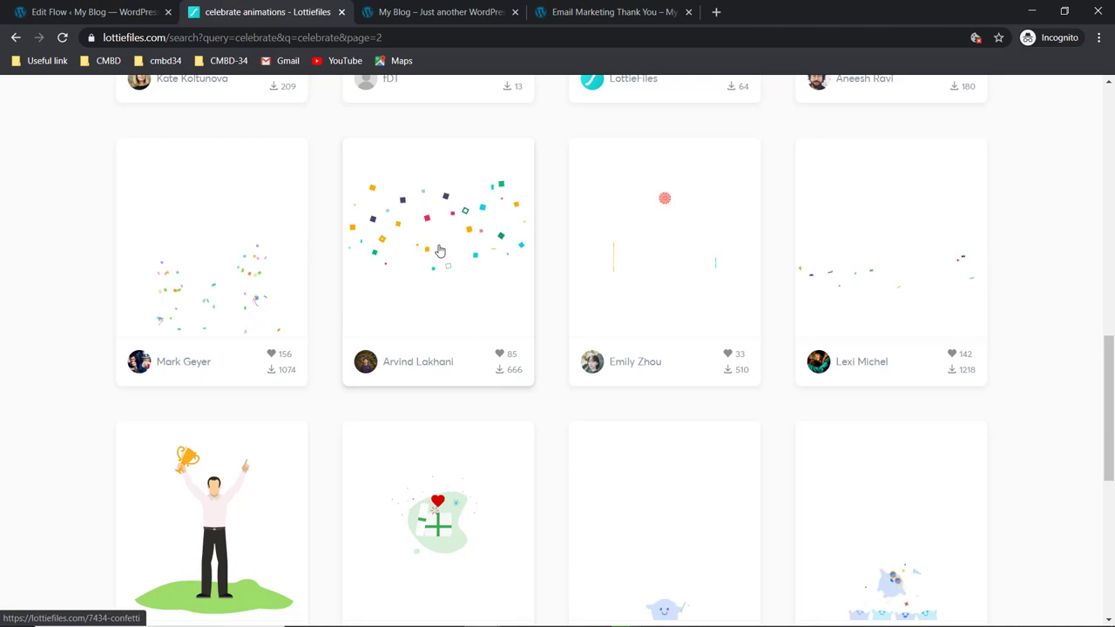
Step: Open the Confetti animation and highlight its 57.05 kB file size at 614 x 614
{"action": "left_click", "coordinate": [440, 251]}
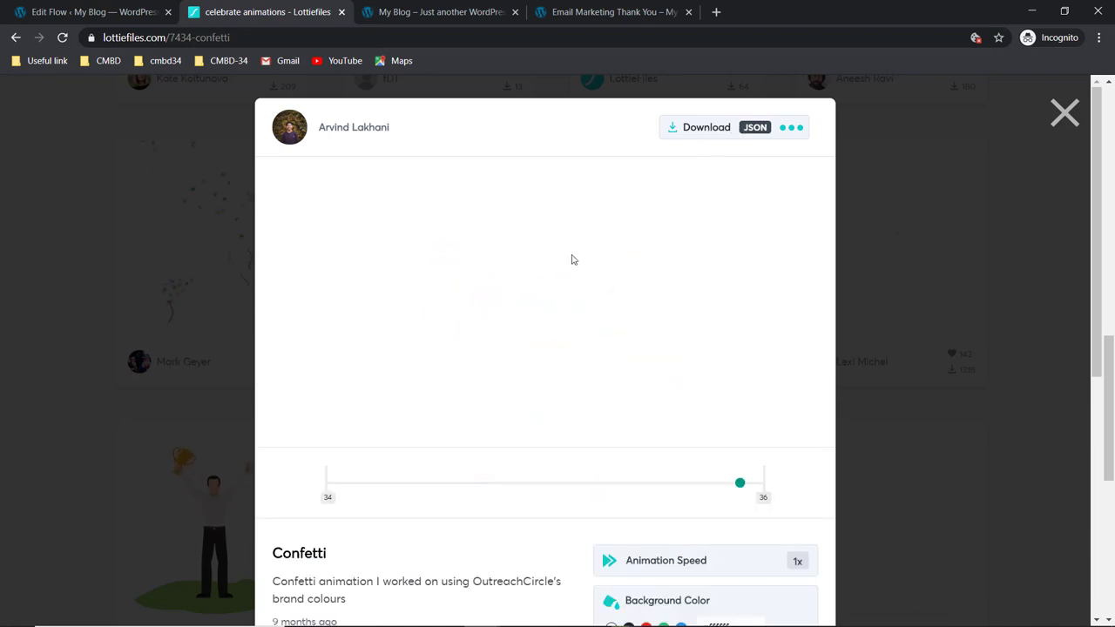
{"action": "scroll", "coordinate": [572, 262], "scroll_direction": "down", "scroll_amount": 1}
{"action": "scroll", "coordinate": [574, 264], "scroll_direction": "down", "scroll_amount": 2}
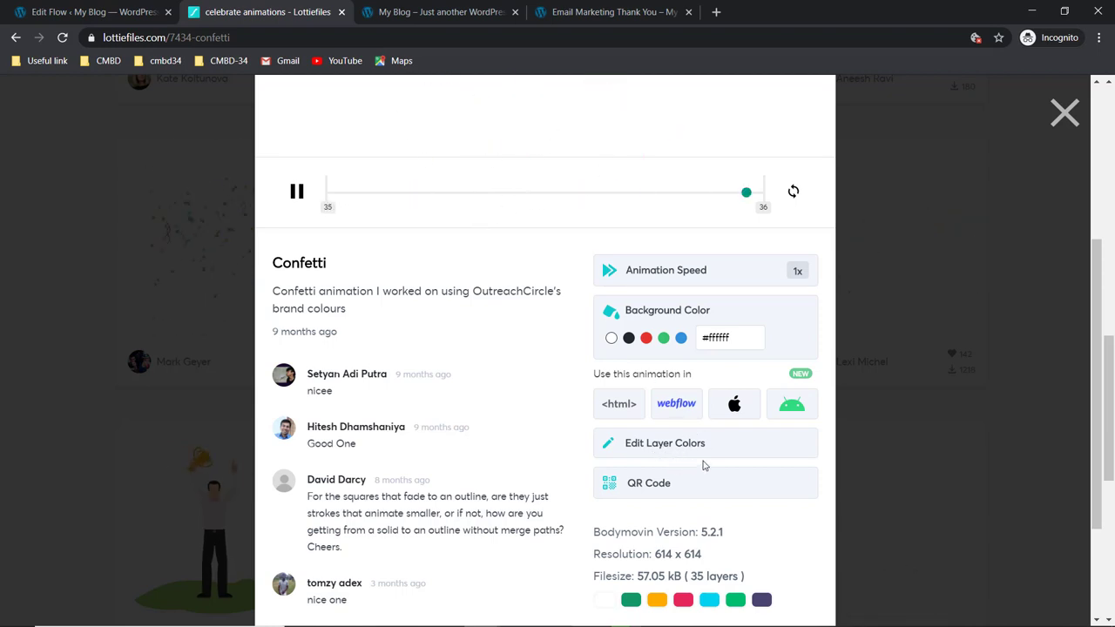
{"action": "scroll", "coordinate": [688, 474], "scroll_direction": "down", "scroll_amount": 1}
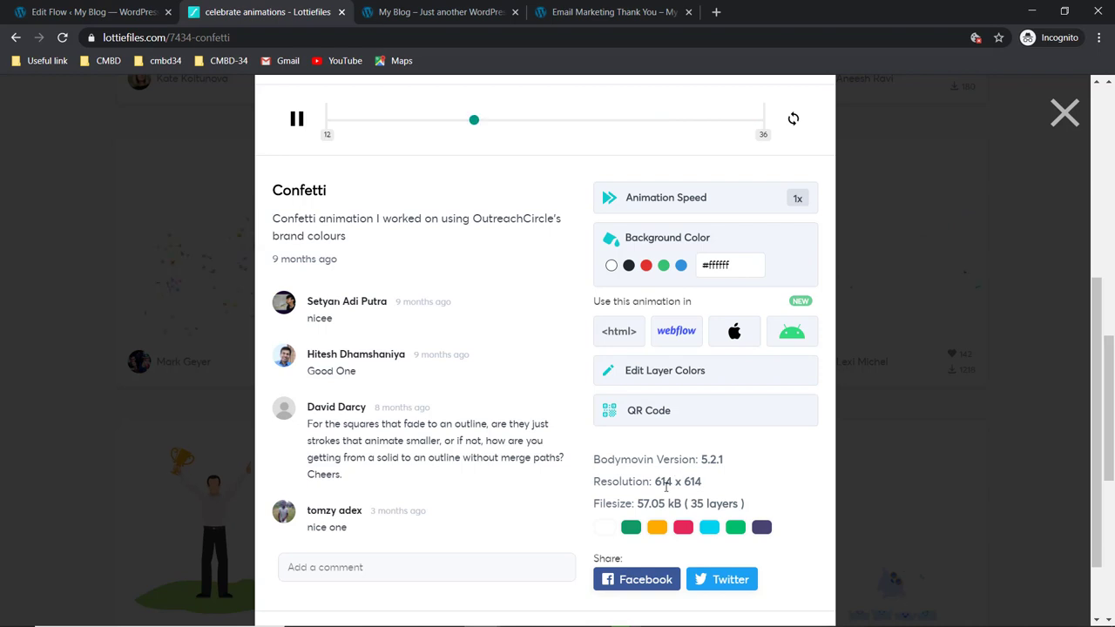
{"action": "left_click_drag", "start_coordinate": [651, 503], "coordinate": [639, 500]}
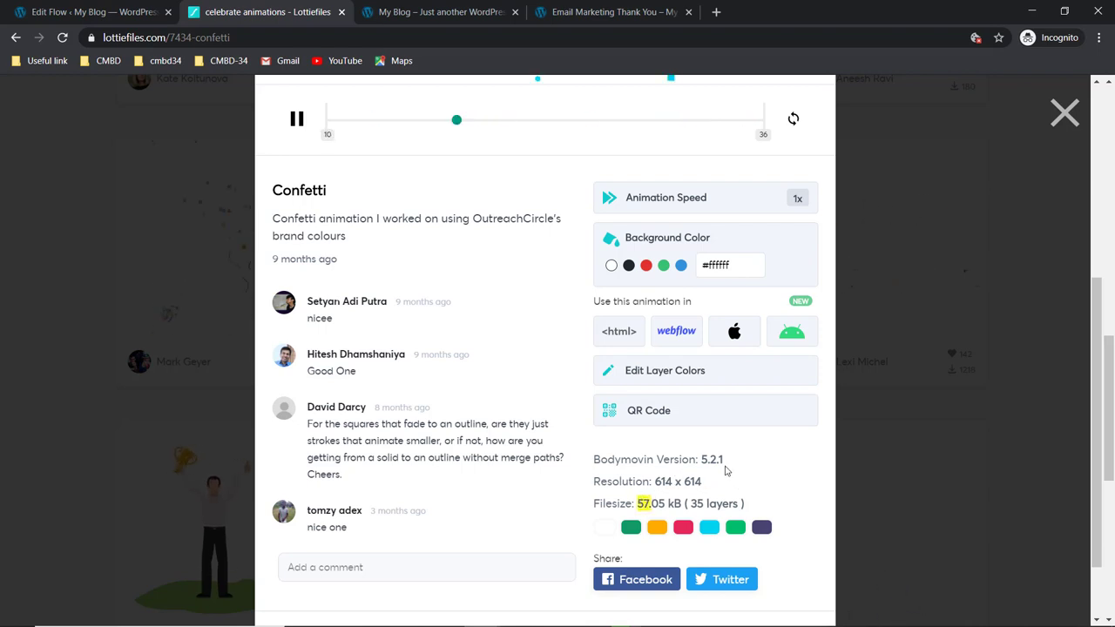
{"action": "scroll", "coordinate": [511, 351], "scroll_direction": "up", "scroll_amount": 3}
{"action": "scroll", "coordinate": [571, 263], "scroll_direction": "up", "scroll_amount": 1}
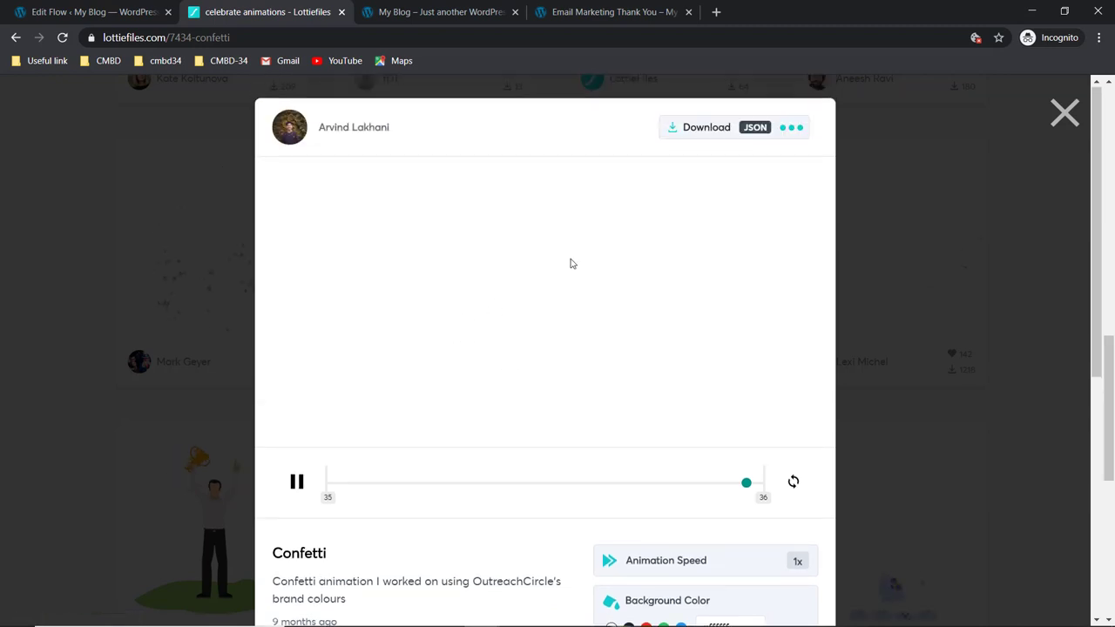
Step: Request the Confetti animation as Lottie JSON and continue with Google at the sign-up prompt
{"action": "left_click", "coordinate": [700, 131]}
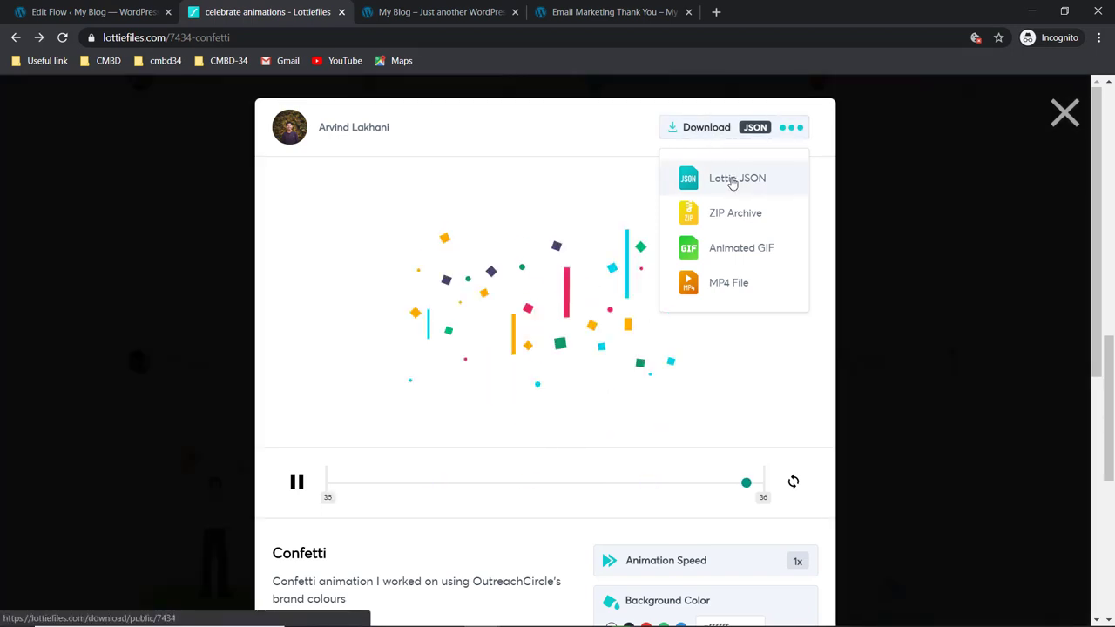
{"action": "left_click", "coordinate": [732, 180]}
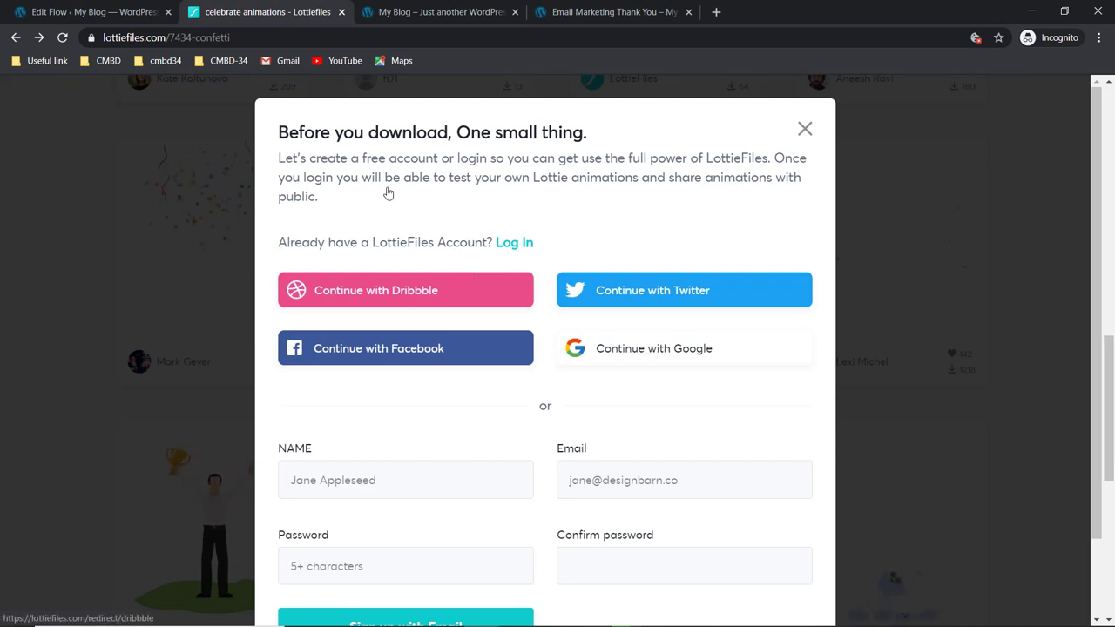
{"action": "left_click", "coordinate": [673, 354]}
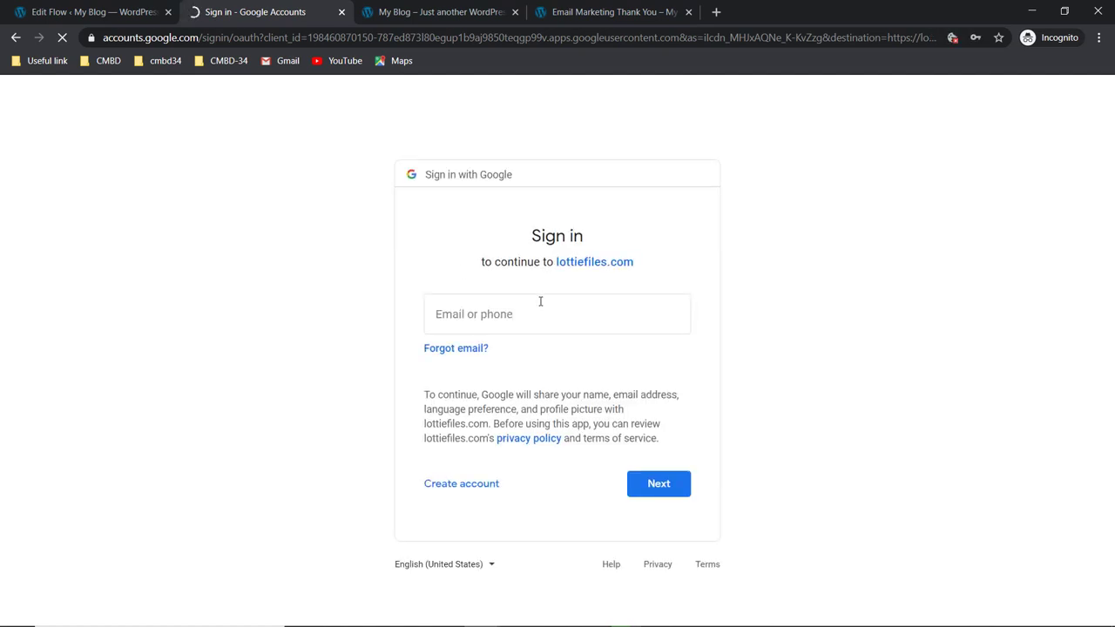
Step: Attempt Google sign-in with a saved account's e-mail, then abandon it and close the tab
{"action": "left_click", "coordinate": [537, 306]}
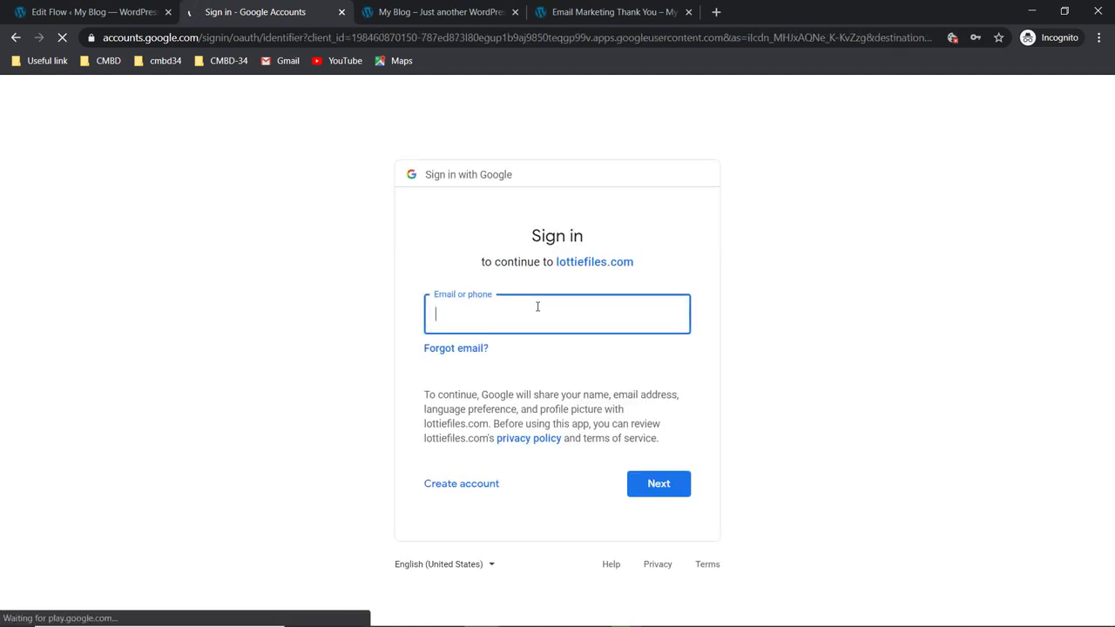
{"action": "left_click", "coordinate": [530, 311]}
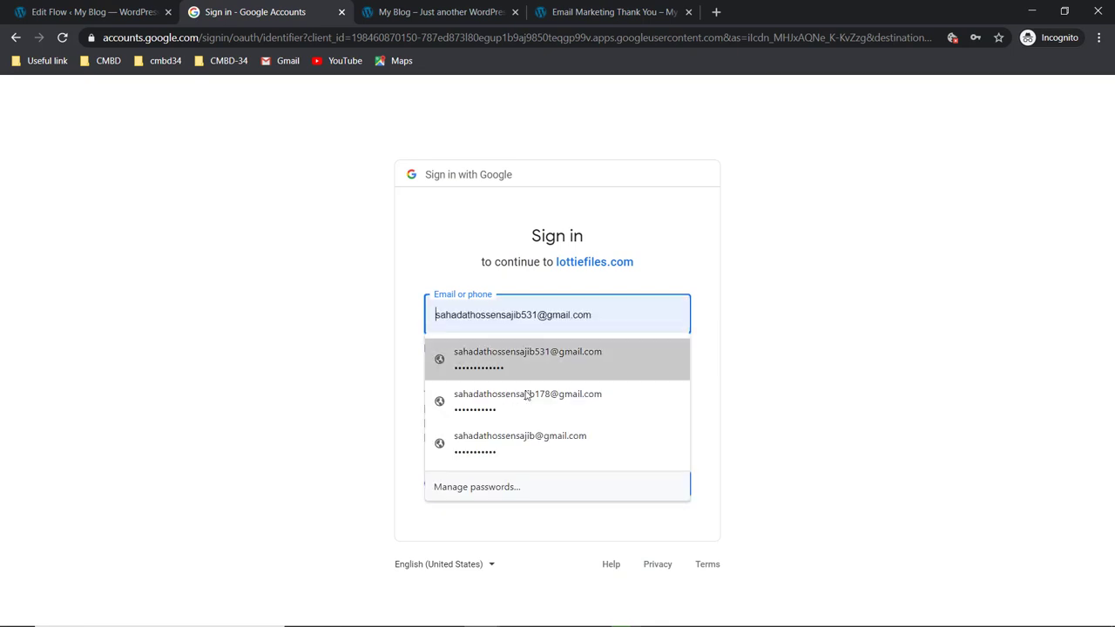
{"action": "left_click", "coordinate": [527, 443]}
{"action": "left_click", "coordinate": [667, 485]}
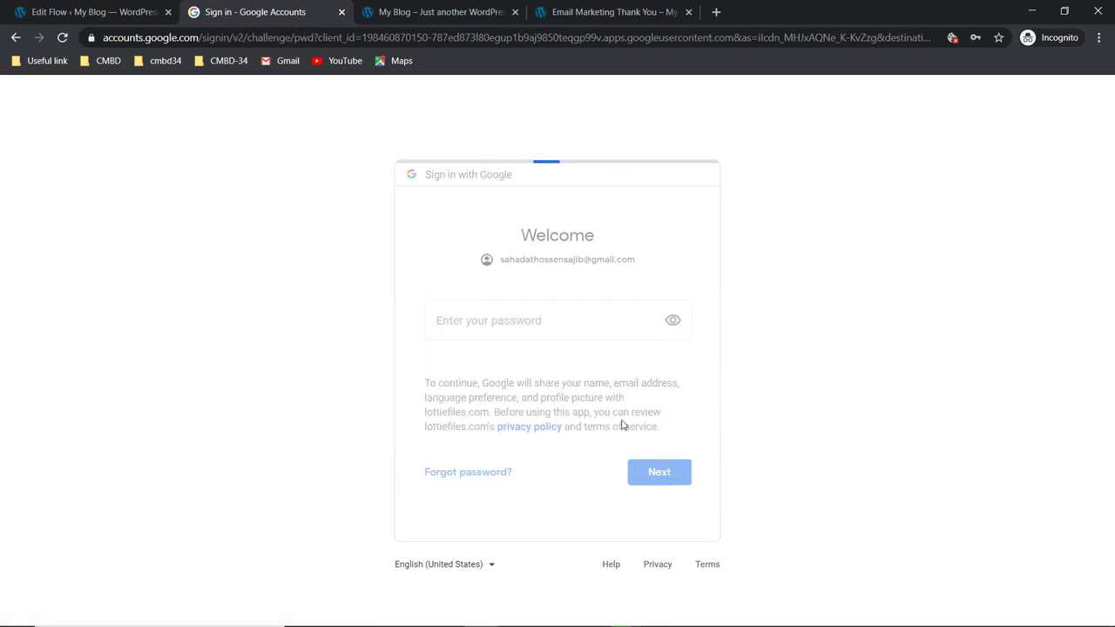
{"action": "left_click", "coordinate": [647, 480]}
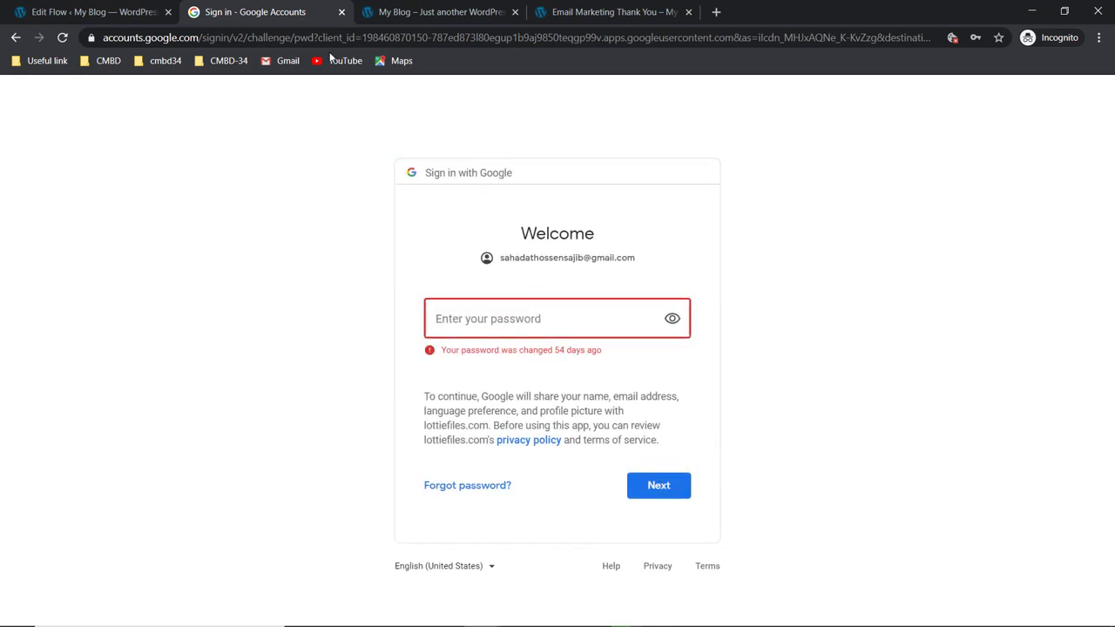
{"action": "left_click", "coordinate": [341, 12]}
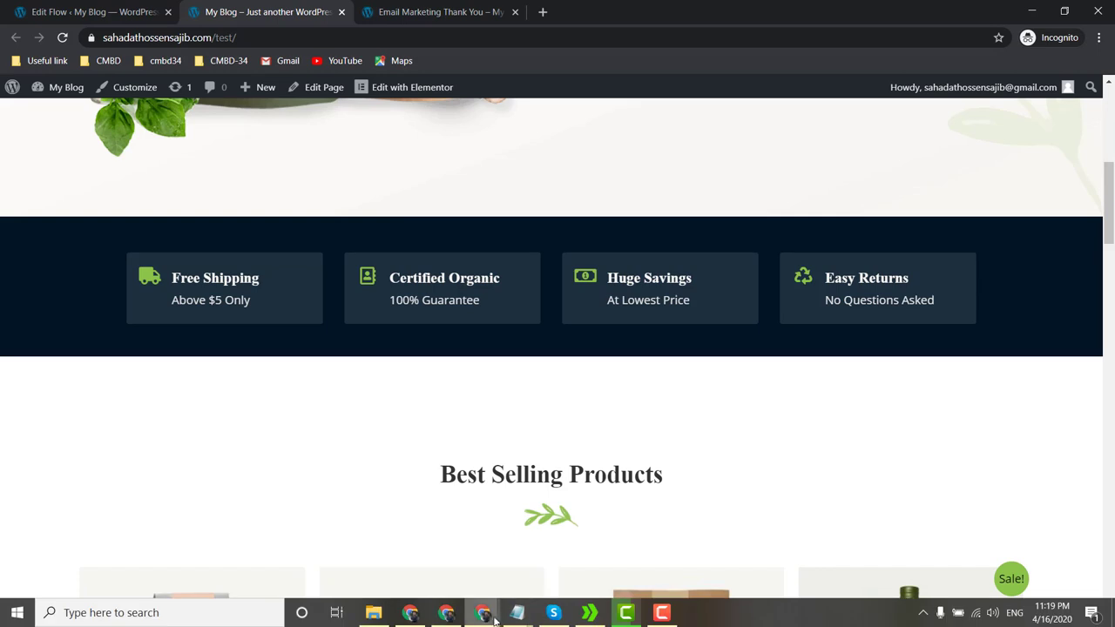
Step: Return to the LottieFiles window and reopen the Confetti animation's detail page
{"action": "mouse_move", "coordinate": [483, 613]}
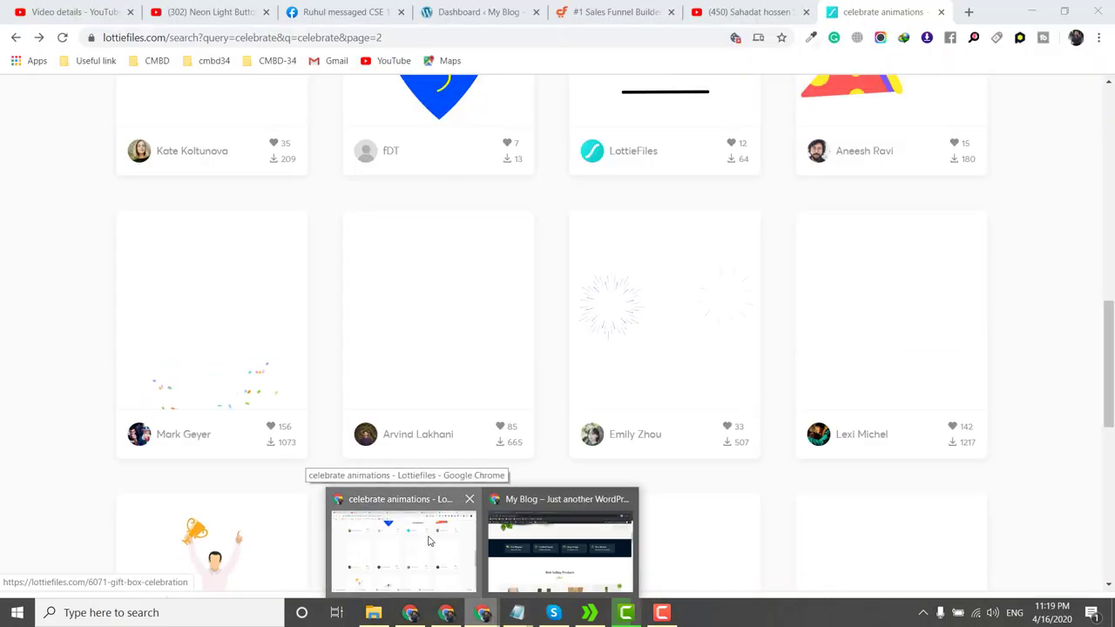
{"action": "left_click", "coordinate": [427, 539]}
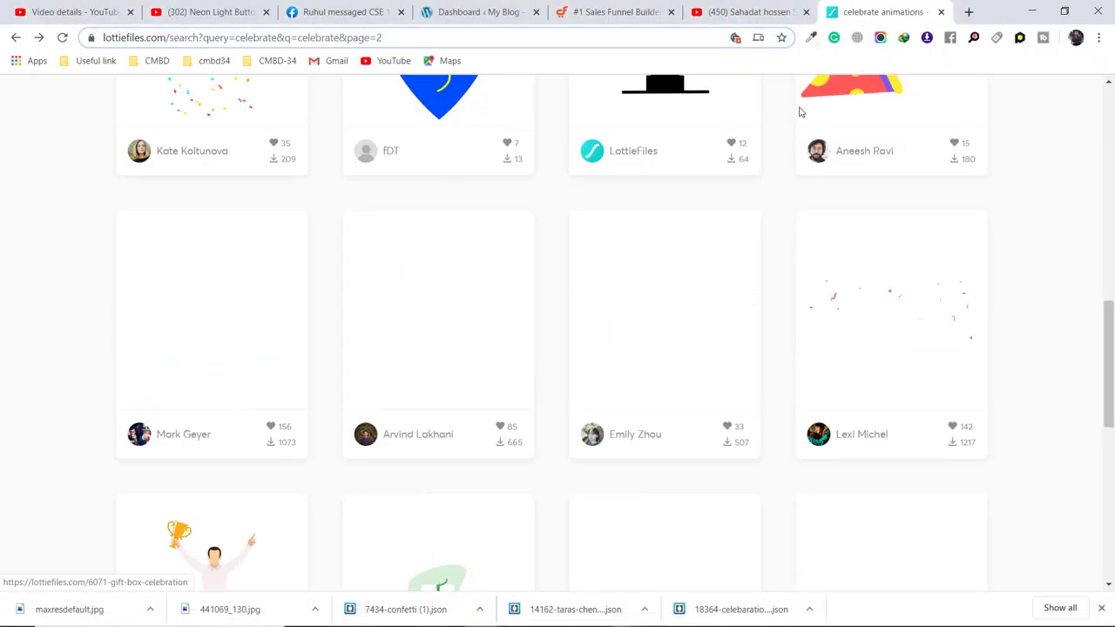
{"action": "left_click", "coordinate": [440, 297]}
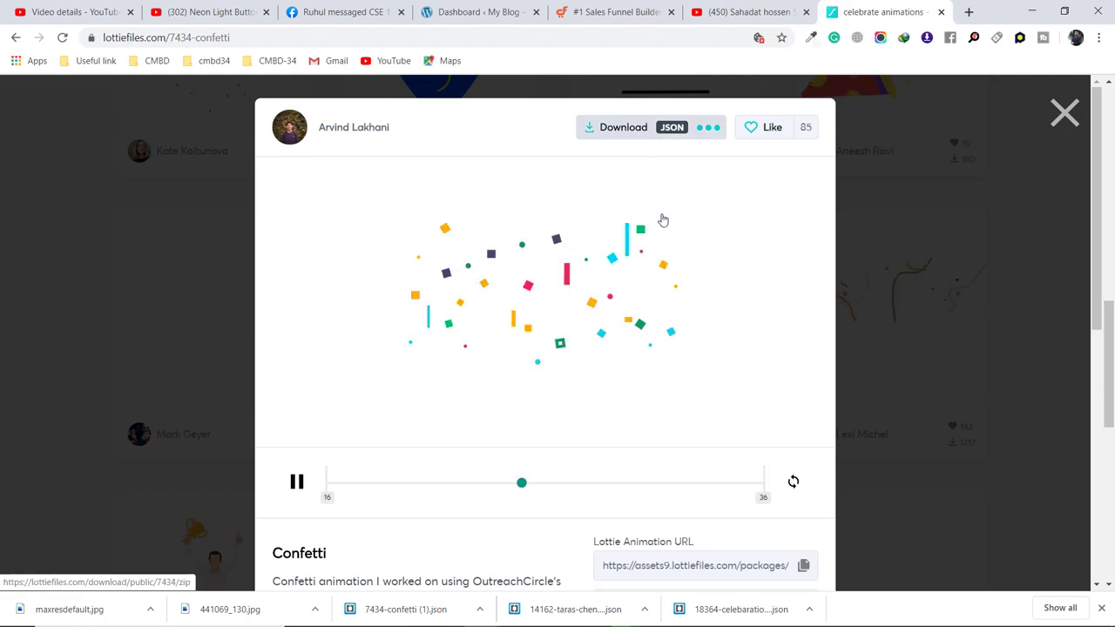
Step: Download the Confetti animation as Lottie JSON, saved as '7434-confetti (2).json'
{"action": "mouse_move", "coordinate": [662, 219]}
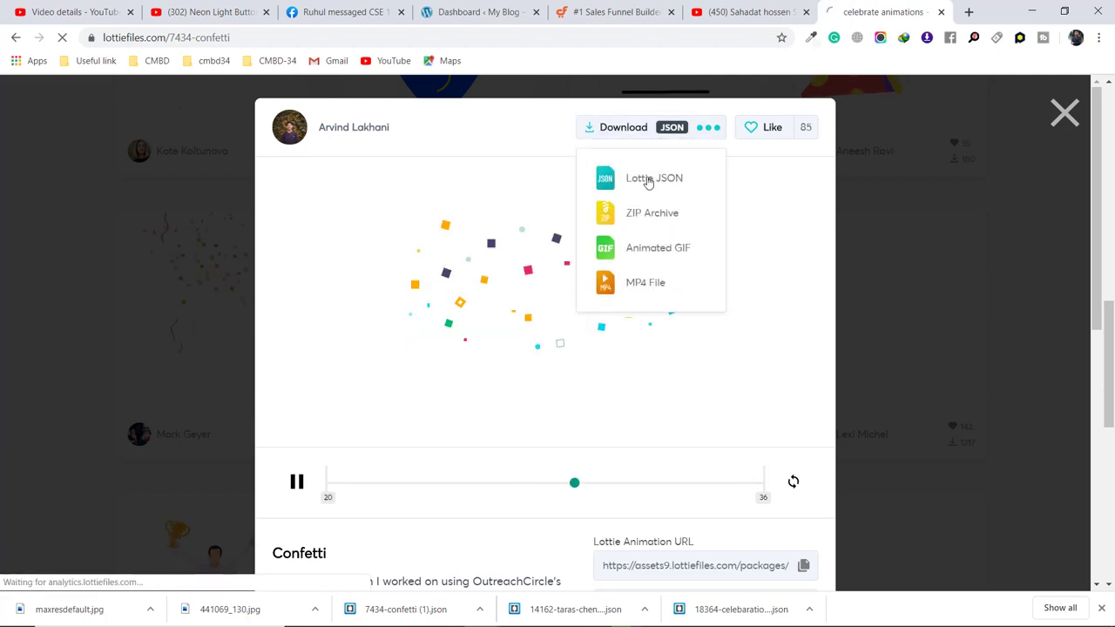
{"action": "left_click", "coordinate": [648, 179]}
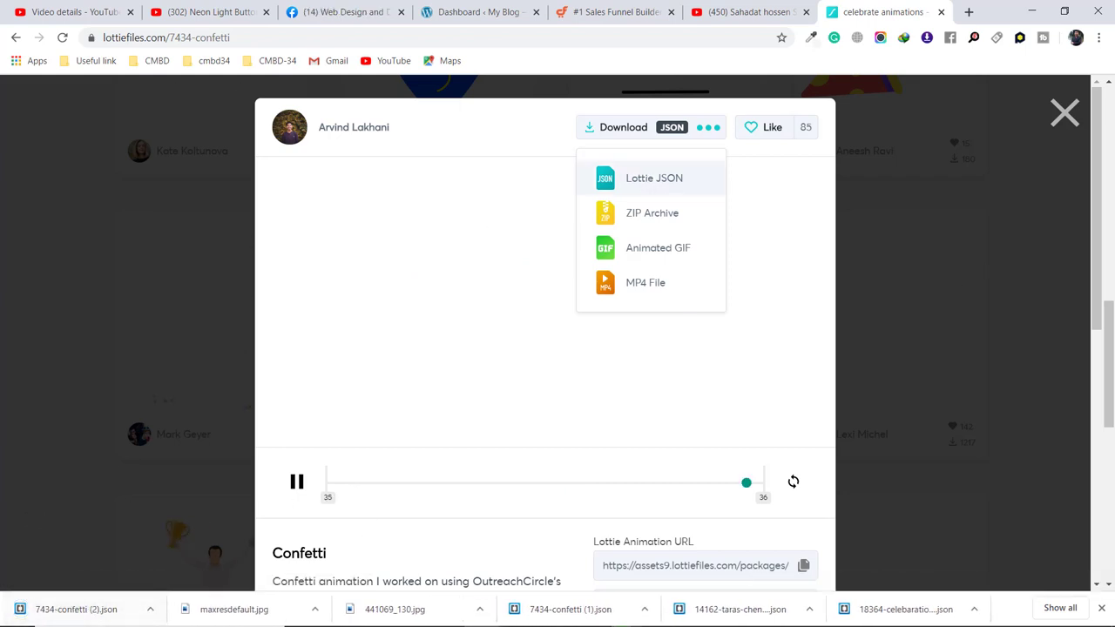
{"action": "mouse_move", "coordinate": [414, 614]}
{"action": "mouse_move", "coordinate": [481, 615]}
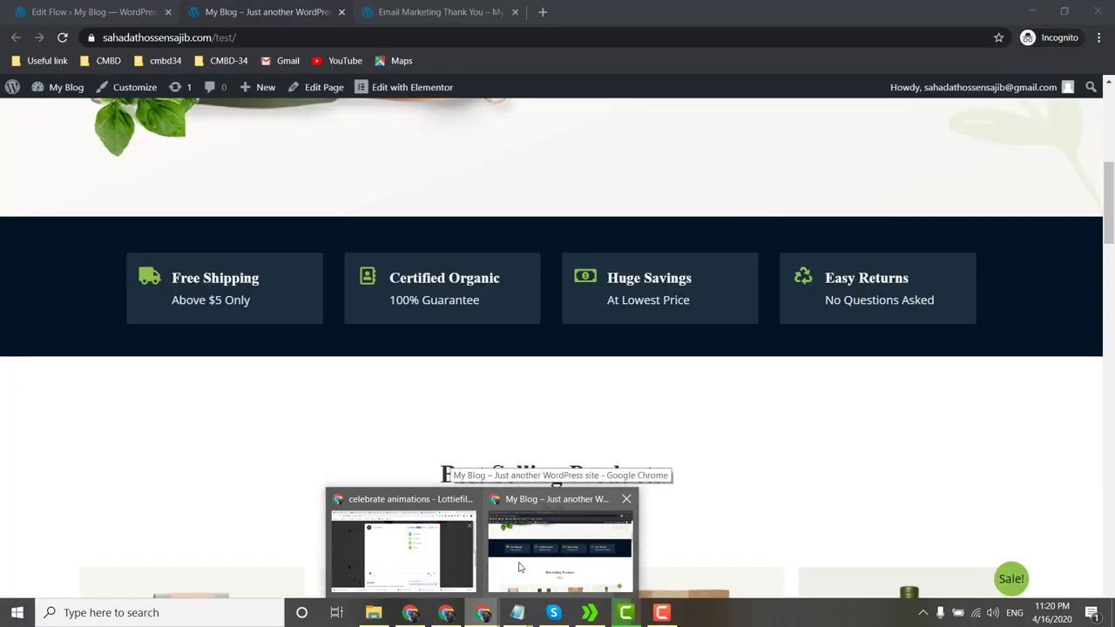
Step: Review the Email Marketing Thank You page, then launch Edit with Elementor for it
{"action": "left_click", "coordinate": [519, 567]}
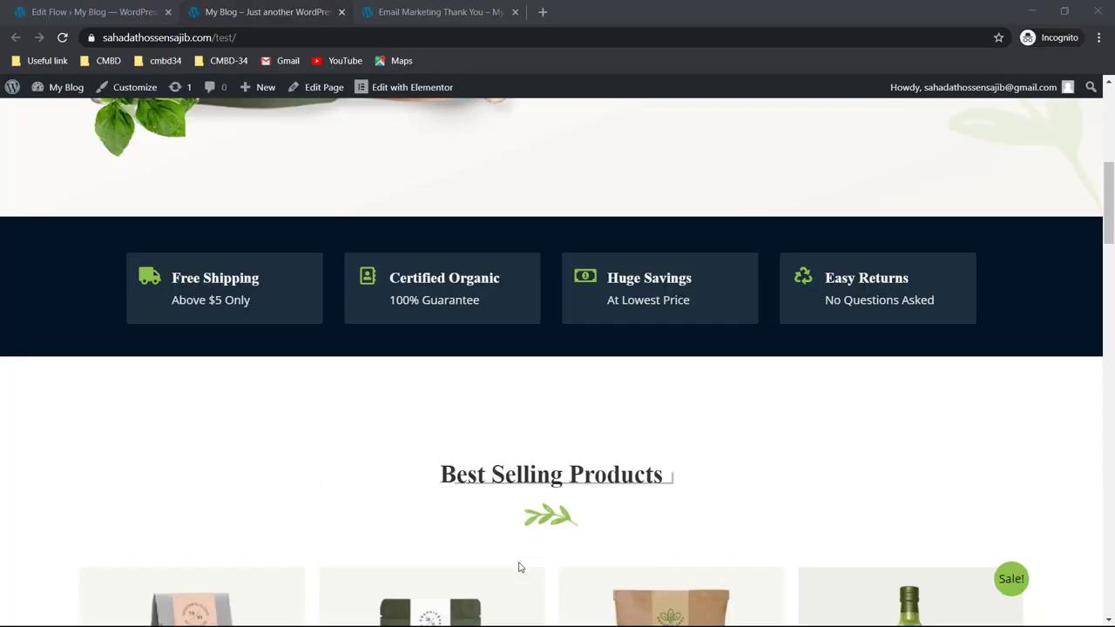
{"action": "scroll", "coordinate": [429, 225], "scroll_direction": "up", "scroll_amount": 3}
{"action": "scroll", "coordinate": [429, 224], "scroll_direction": "up", "scroll_amount": 3}
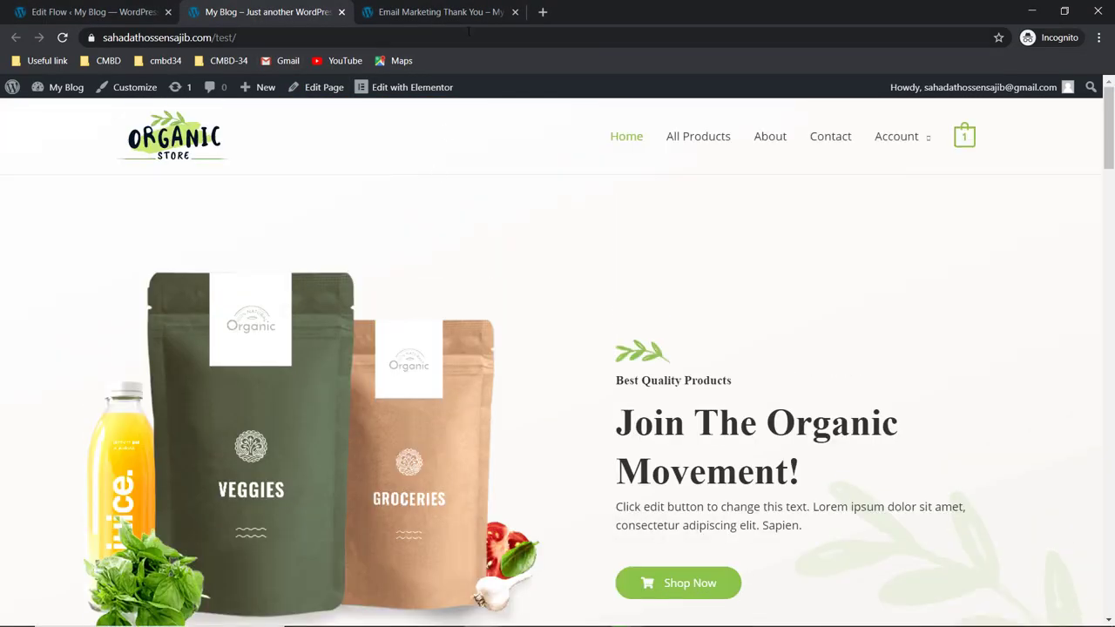
{"action": "left_click", "coordinate": [444, 12]}
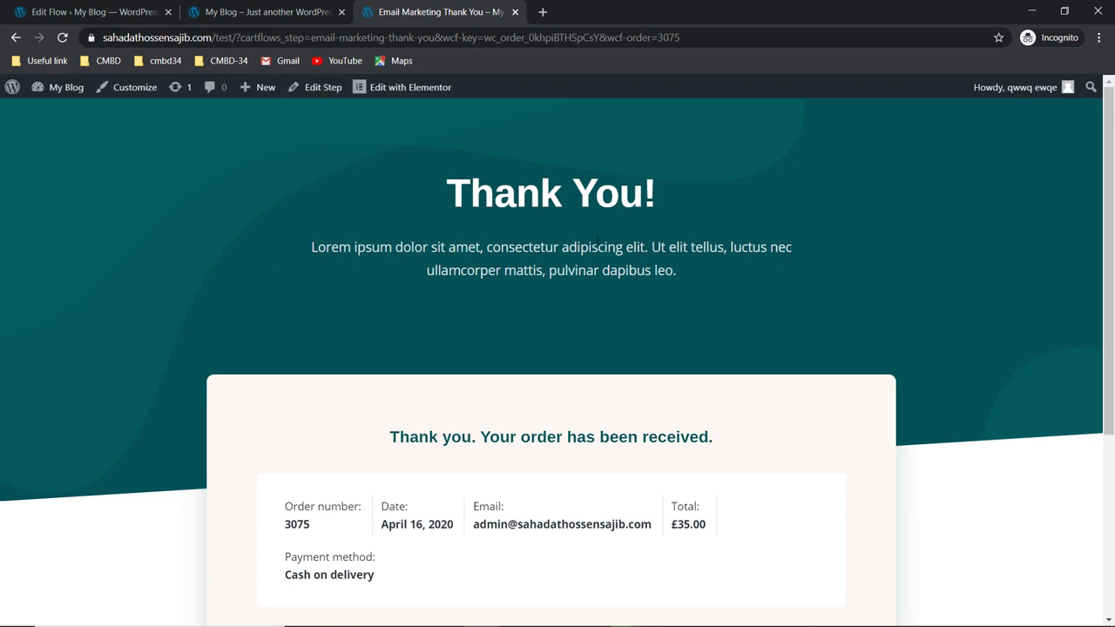
{"action": "scroll", "coordinate": [740, 287], "scroll_direction": "down", "scroll_amount": 3}
{"action": "scroll", "coordinate": [622, 311], "scroll_direction": "up", "scroll_amount": 3}
{"action": "left_click", "coordinate": [402, 88]}
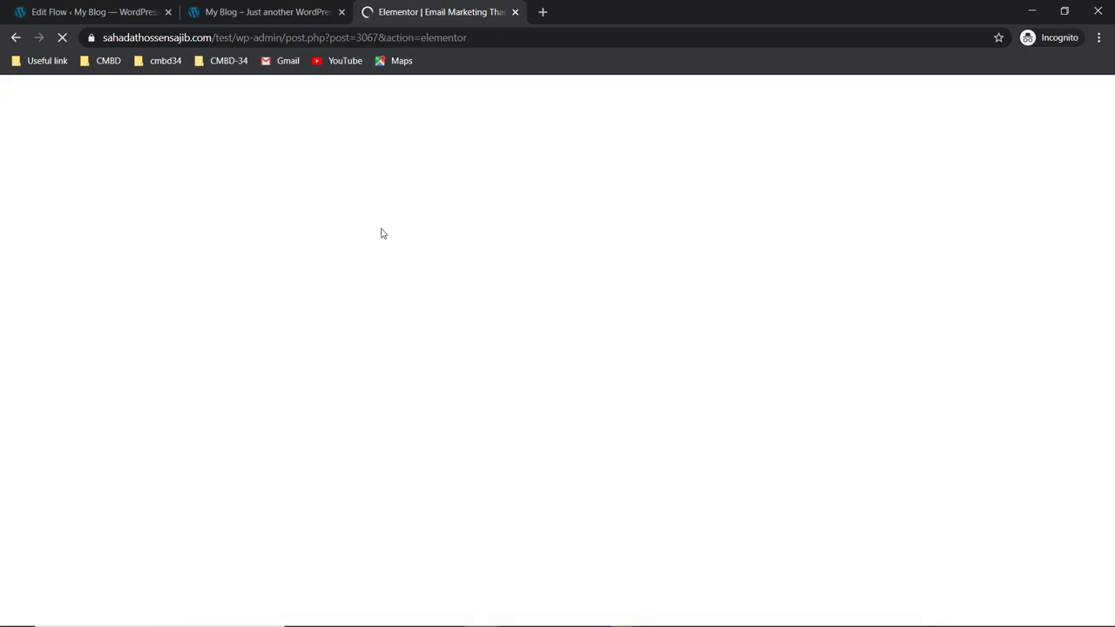
Step: Search Add New plugins for 'lottie' and confirm Animentor – Lottie & Bodymovin is Active
{"action": "left_click", "coordinate": [62, 14]}
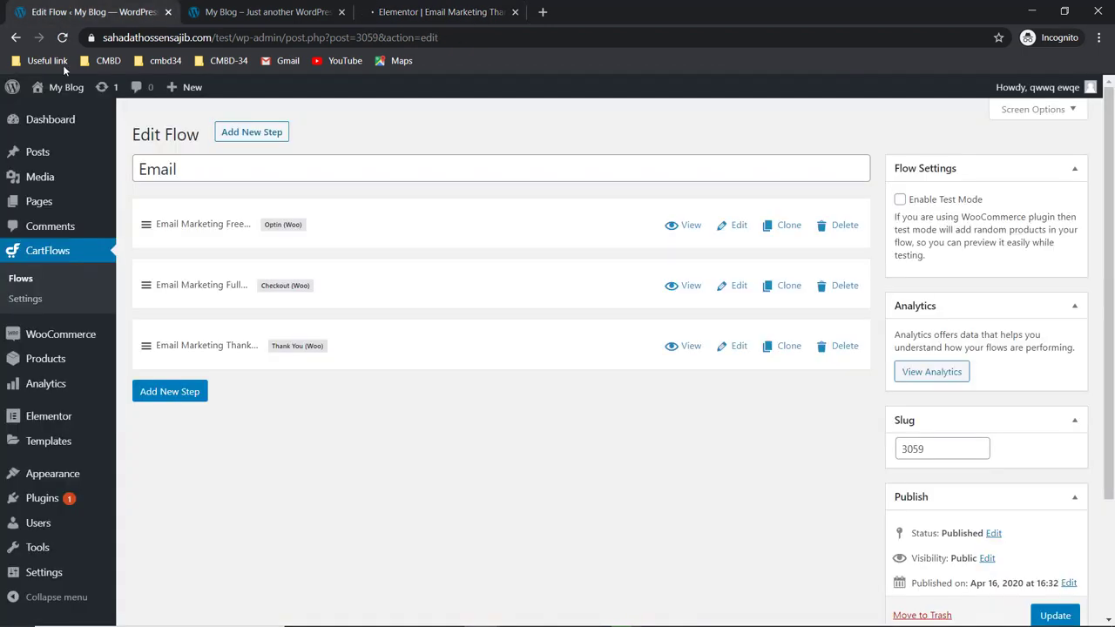
{"action": "scroll", "coordinate": [52, 409], "scroll_direction": "down", "scroll_amount": 3}
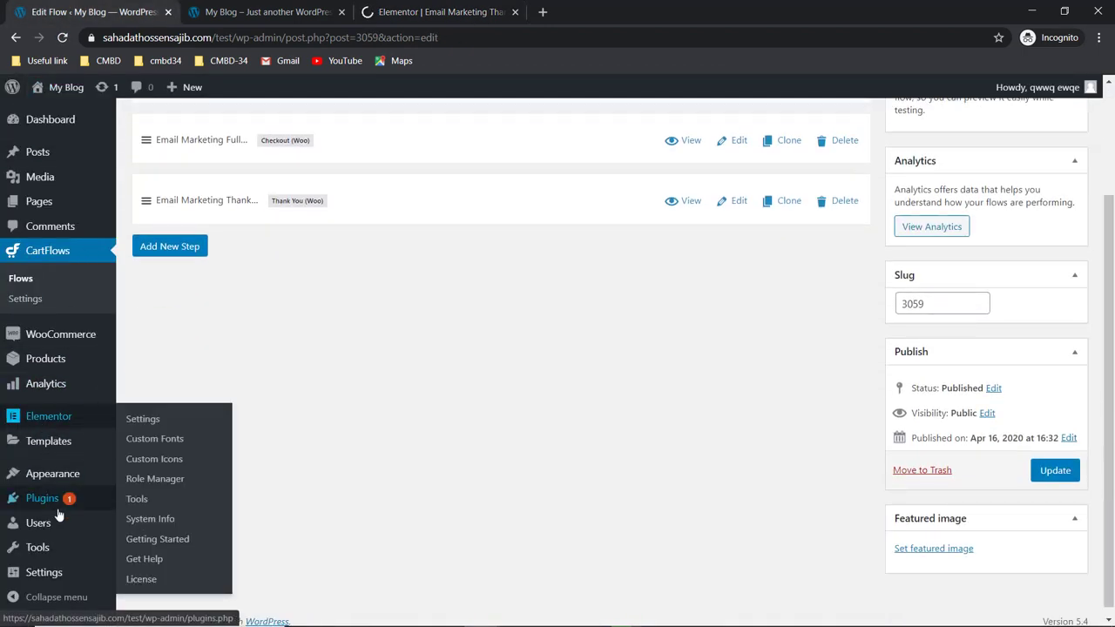
{"action": "mouse_move", "coordinate": [68, 507]}
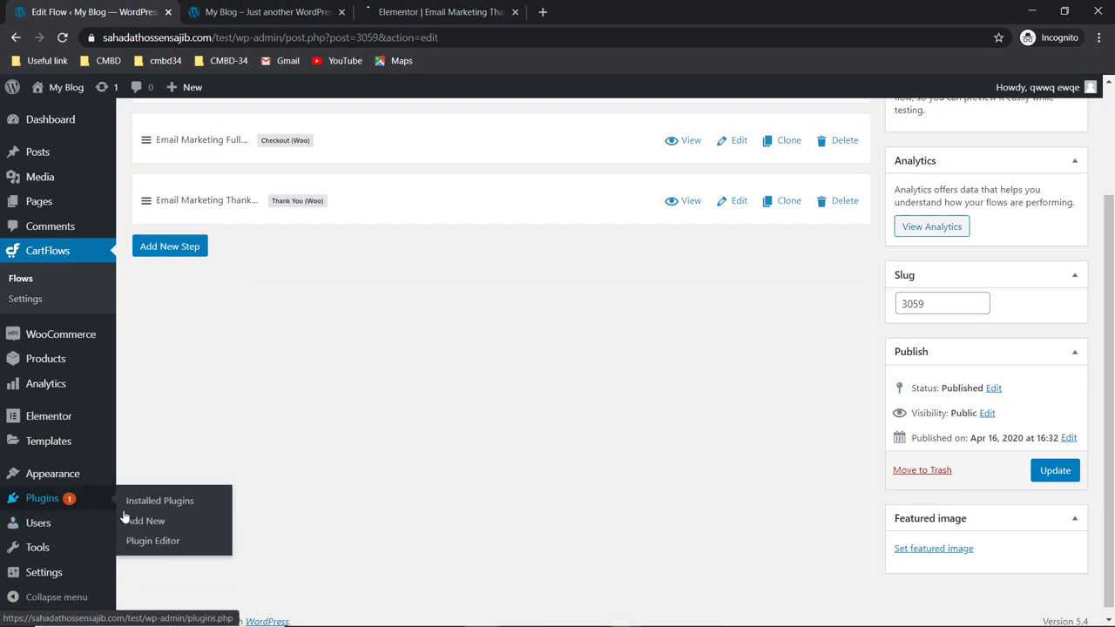
{"action": "left_click", "coordinate": [132, 523]}
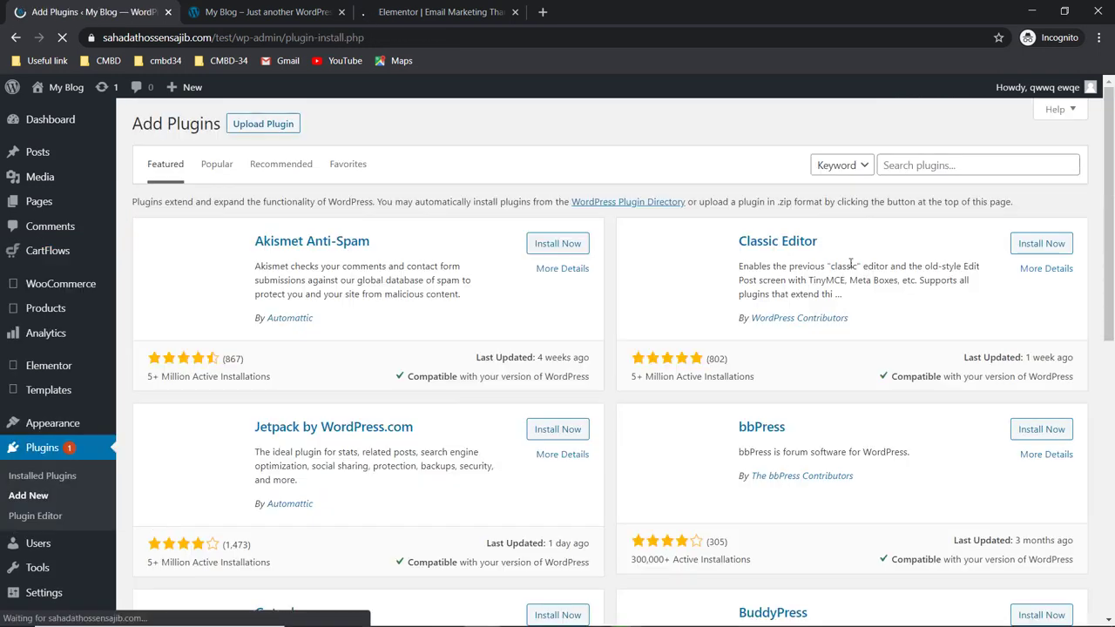
{"action": "left_click", "coordinate": [916, 164]}
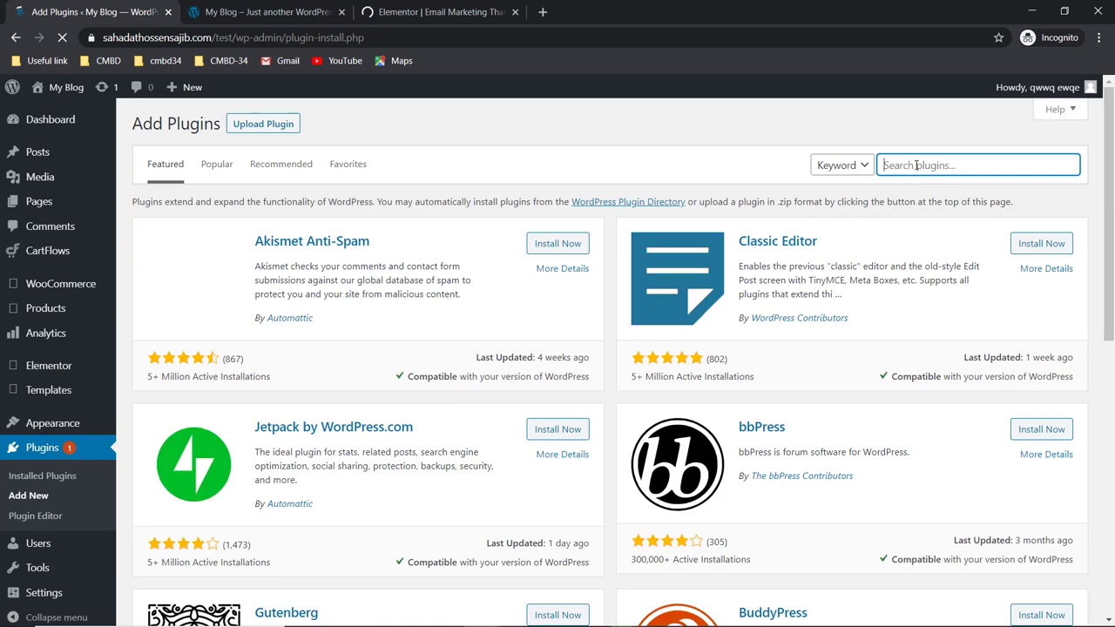
{"action": "type", "text": "lo"}
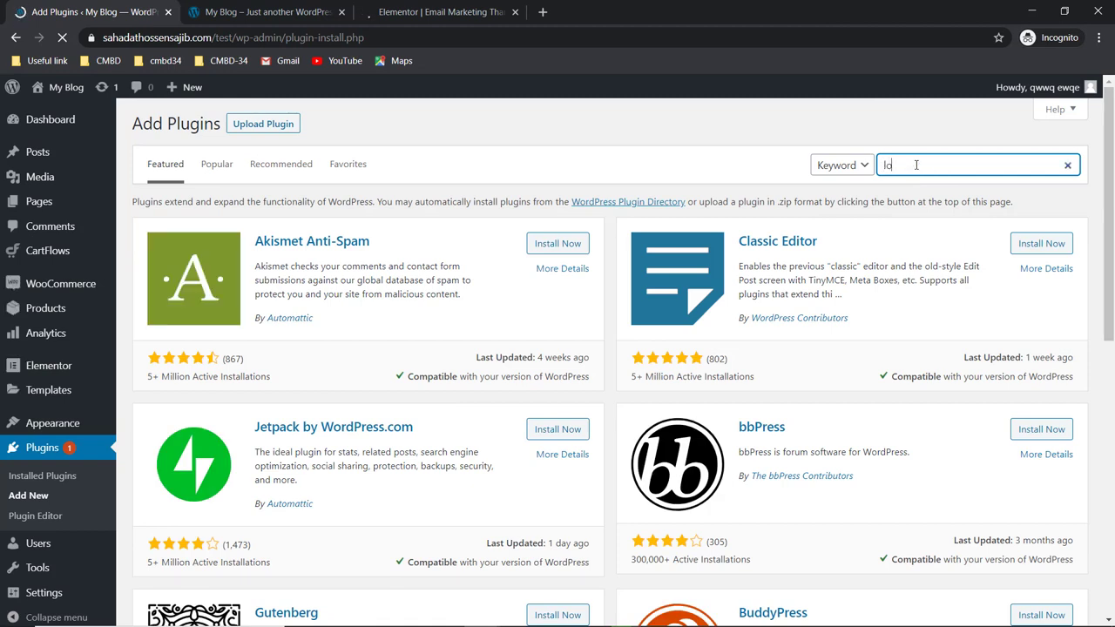
{"action": "type", "text": "ttie"}
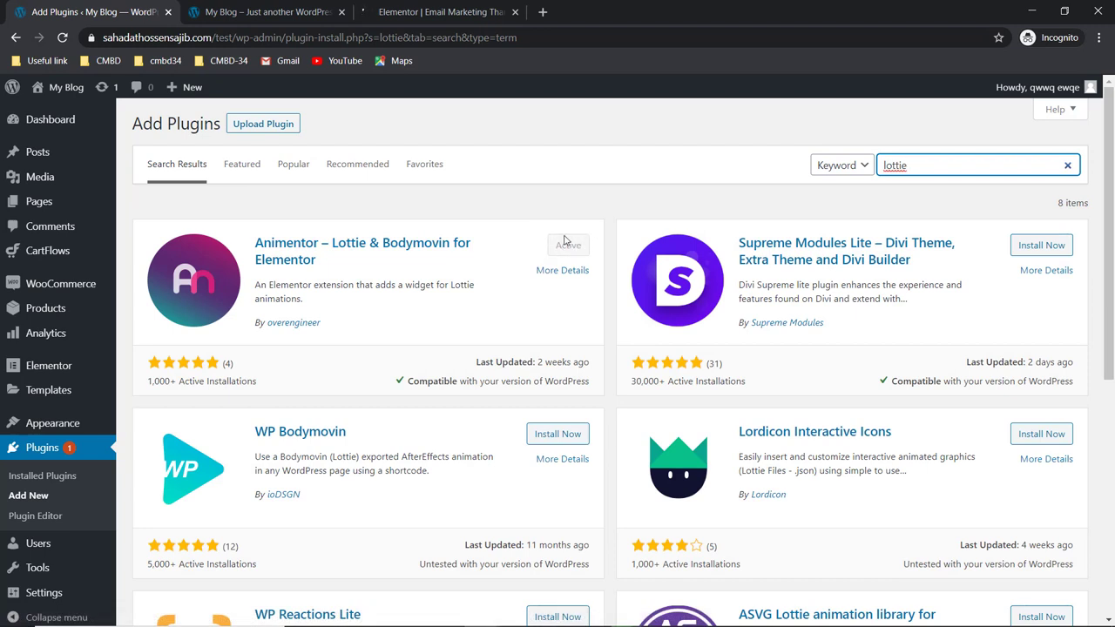
{"action": "left_click", "coordinate": [435, 12]}
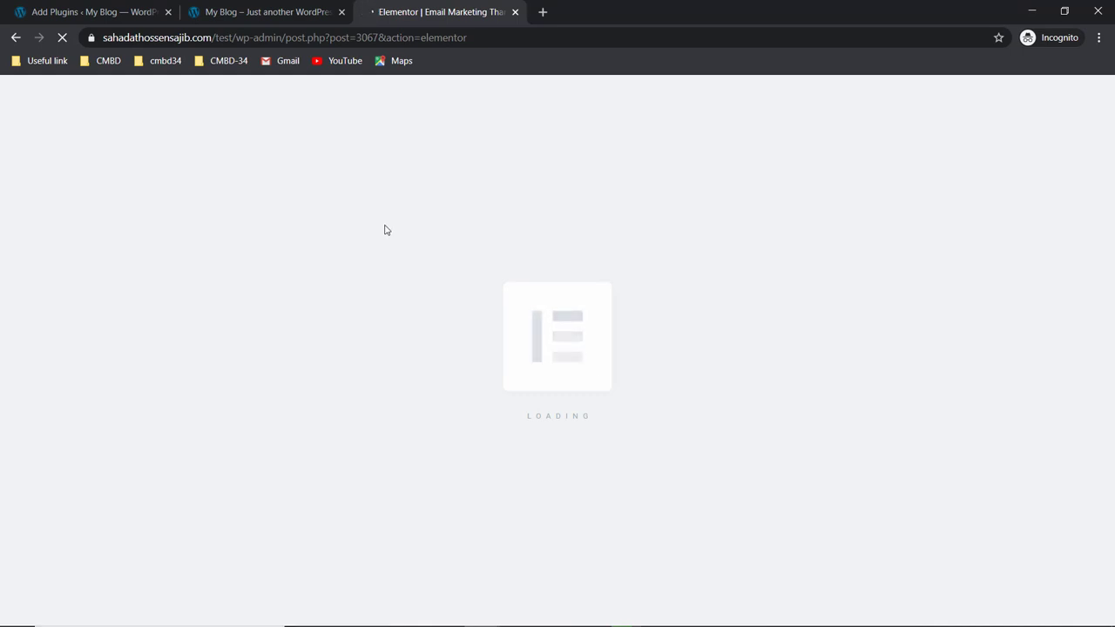
Step: Wait for Elementor to finish loading the Thank You page with its header and Follow Us section
{"action": "left_click", "coordinate": [252, 16]}
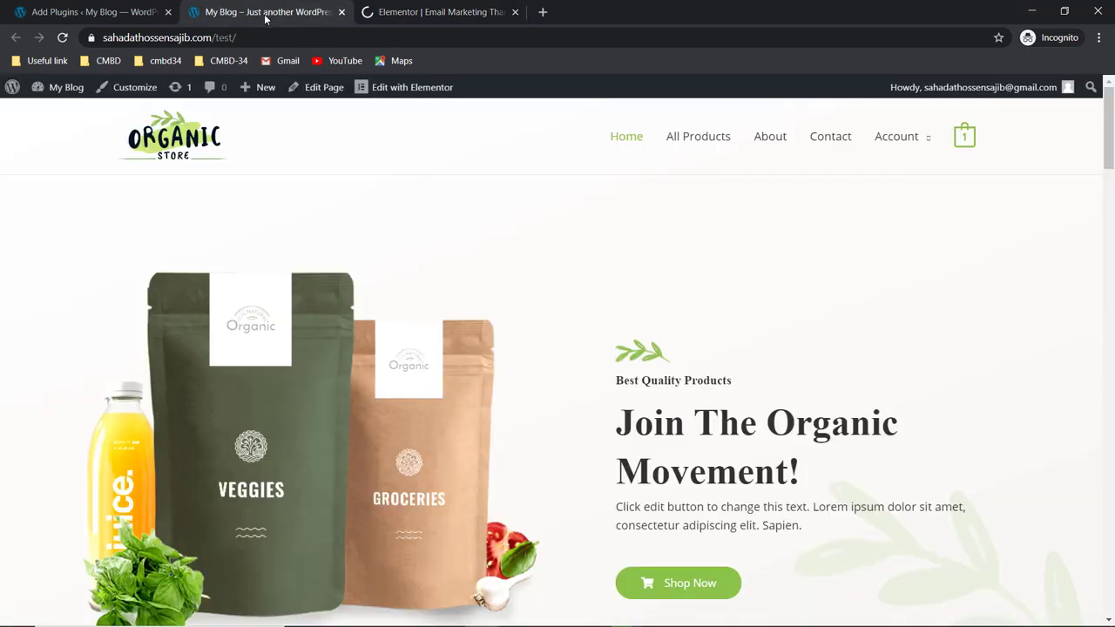
{"action": "left_click", "coordinate": [118, 12]}
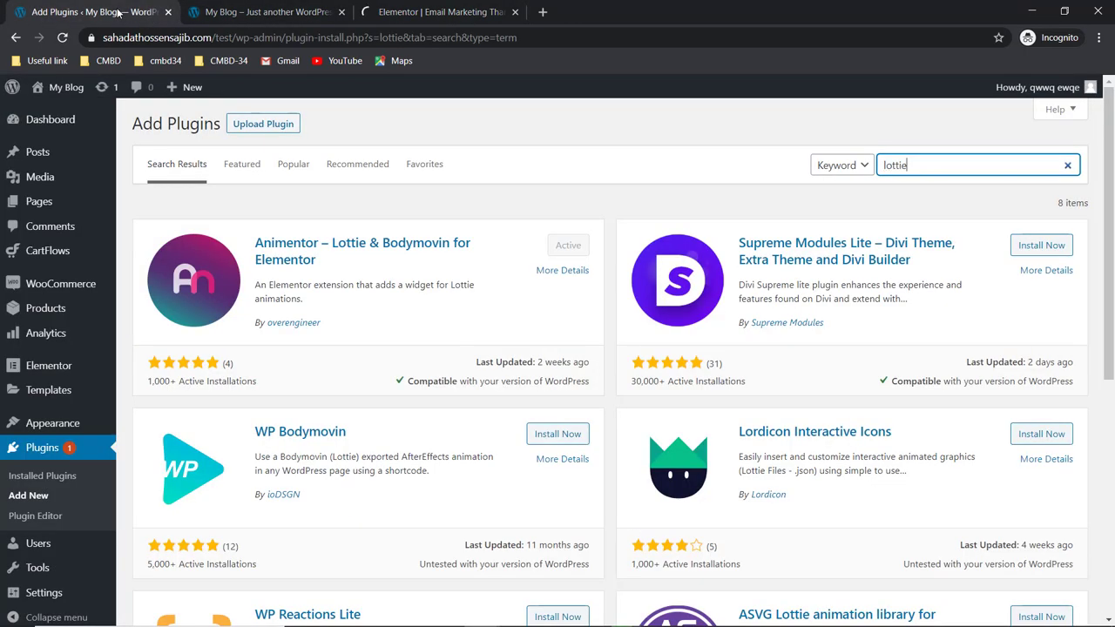
{"action": "left_click", "coordinate": [410, 14]}
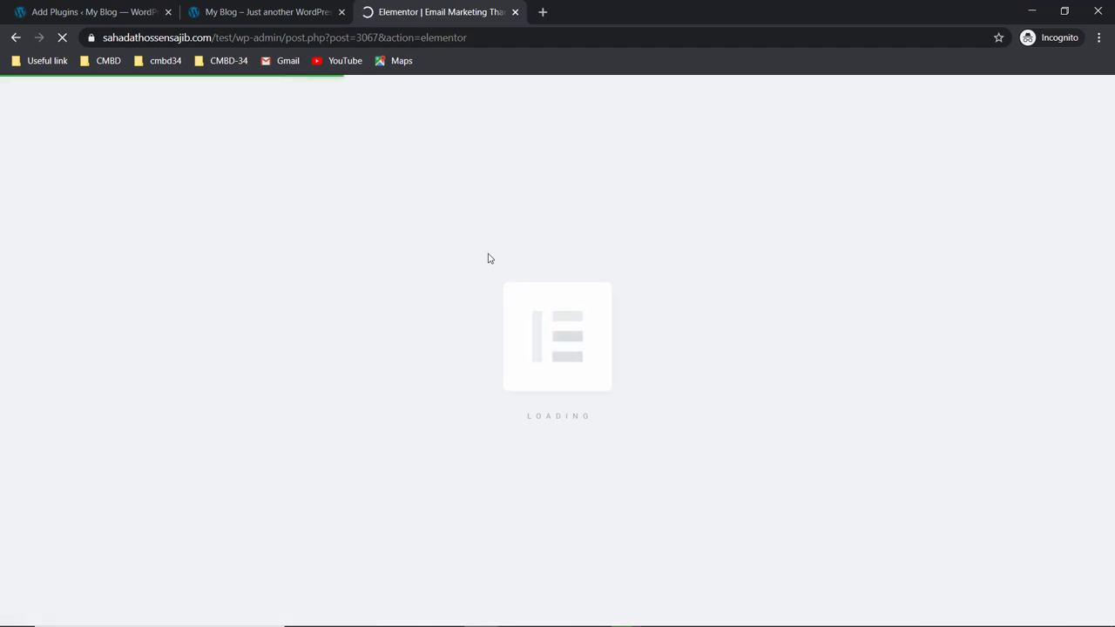
{"action": "left_click", "coordinate": [245, 14]}
{"action": "left_click", "coordinate": [130, 14]}
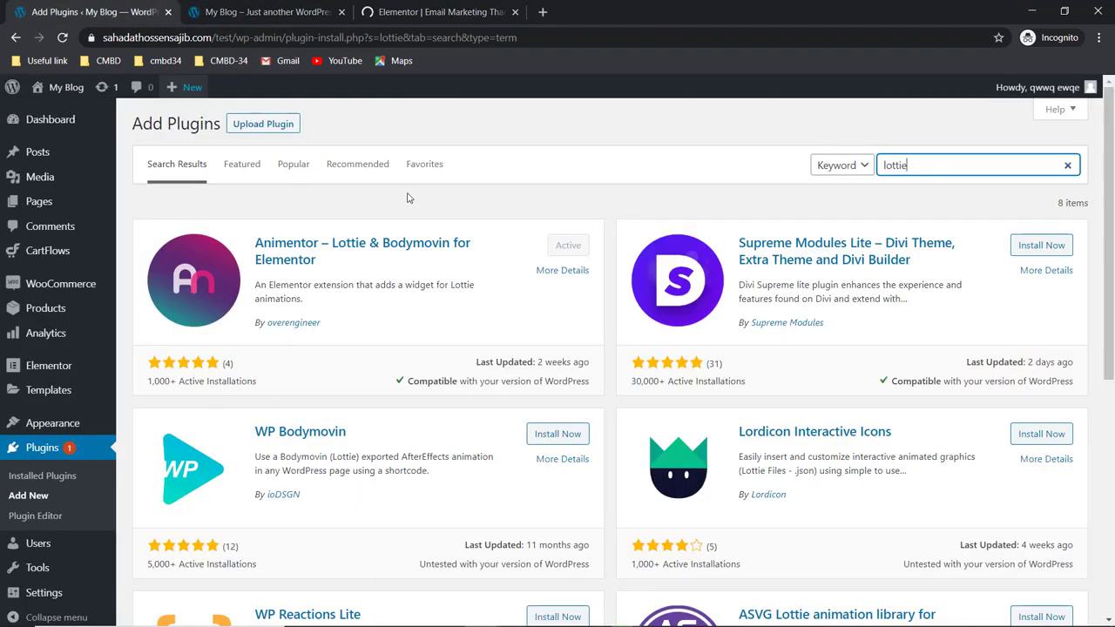
{"action": "left_click", "coordinate": [410, 14]}
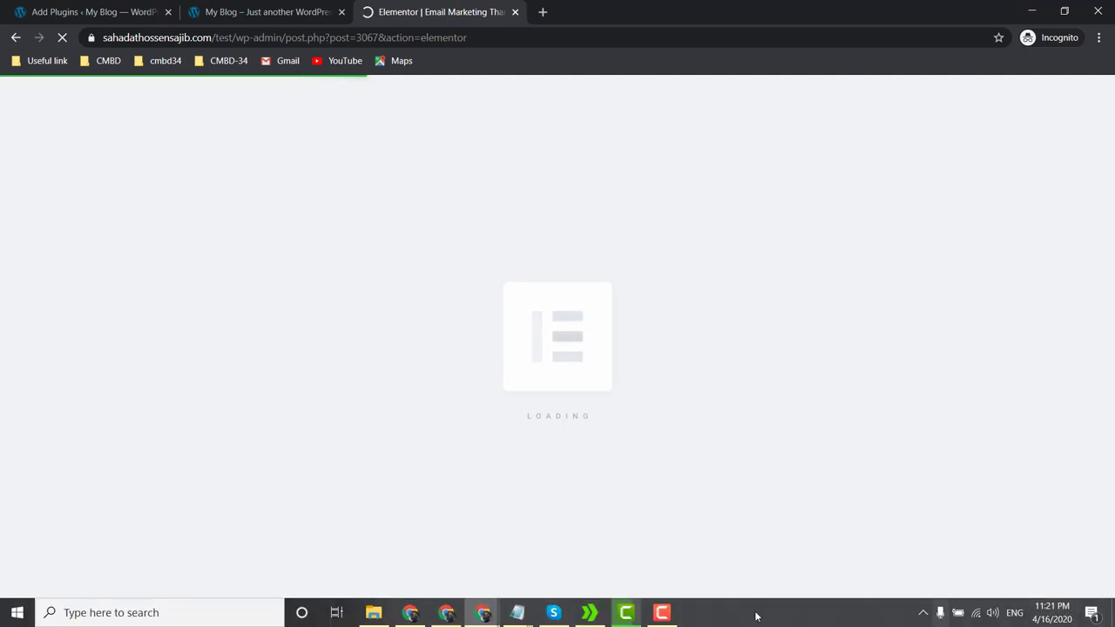
{"action": "mouse_move", "coordinate": [626, 614]}
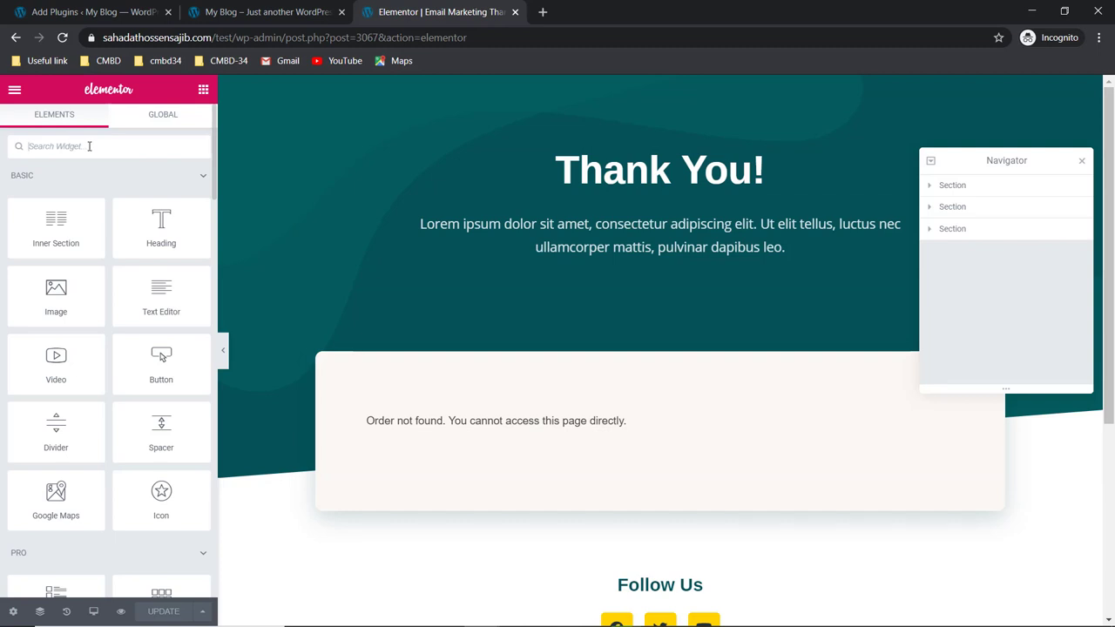
Step: Search widgets for 'lotti' and drop a Lottie widget above the 'Thank You!' heading
{"action": "type", "text": "lotti"}
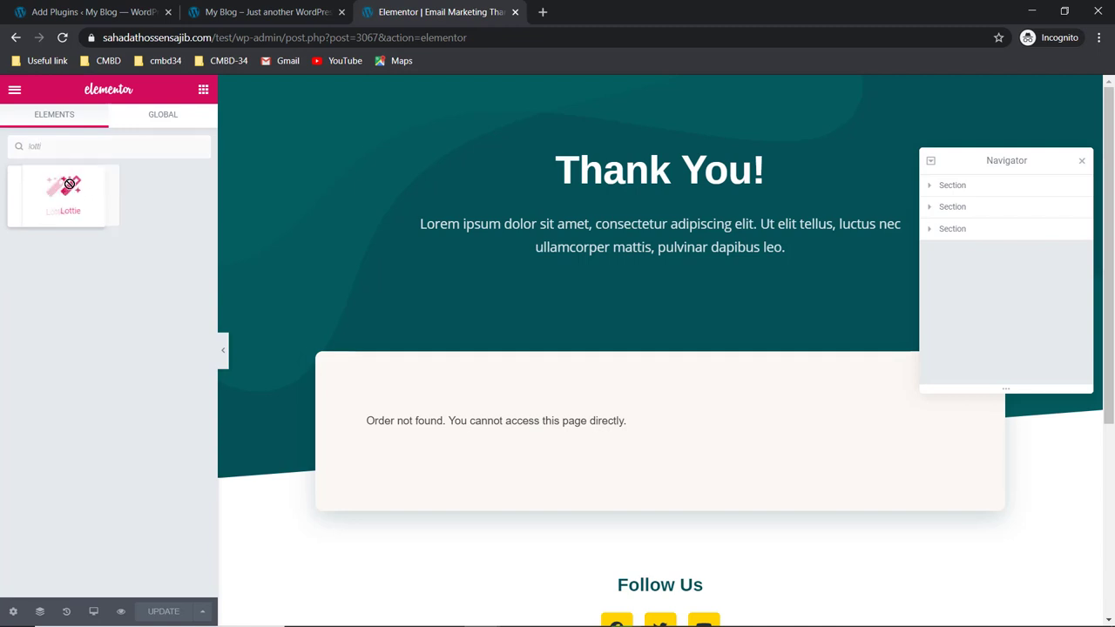
{"action": "left_click_drag", "start_coordinate": [55, 189], "coordinate": [564, 122]}
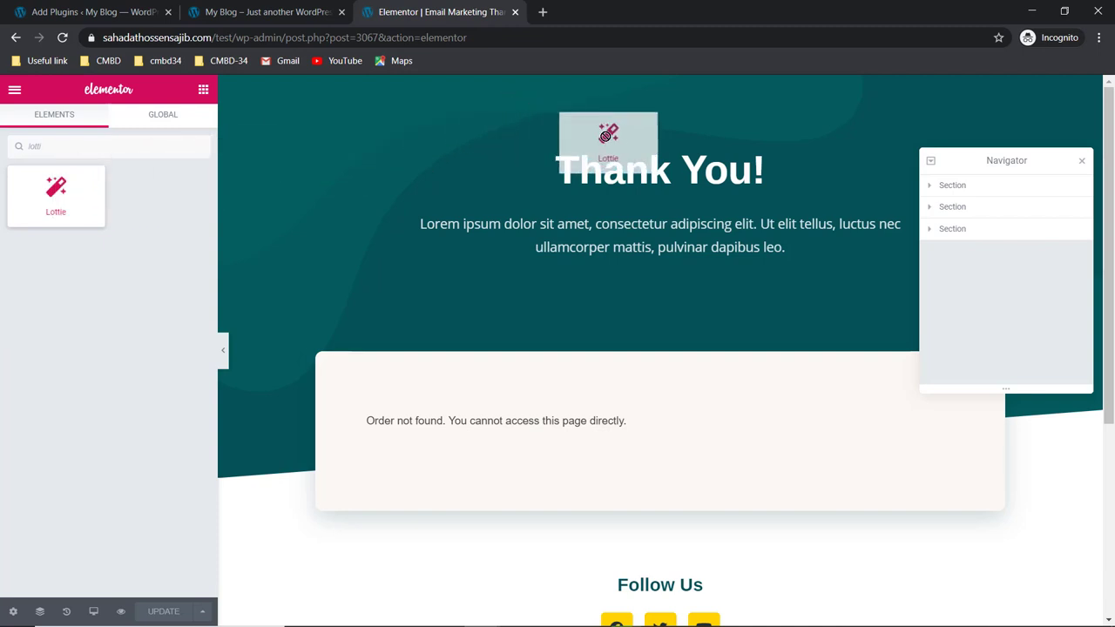
{"action": "left_click_drag", "start_coordinate": [563, 122], "coordinate": [622, 155]}
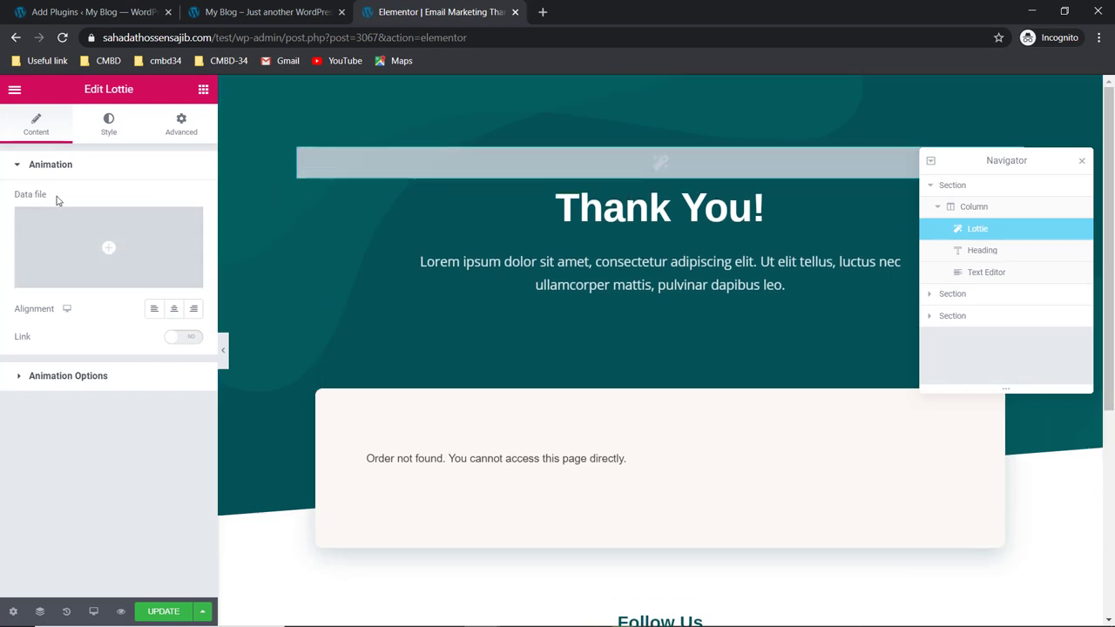
Step: Upload '7434-confetti (2).json' from Downloads into the Media Library for the Lottie widget
{"action": "left_click", "coordinate": [111, 241]}
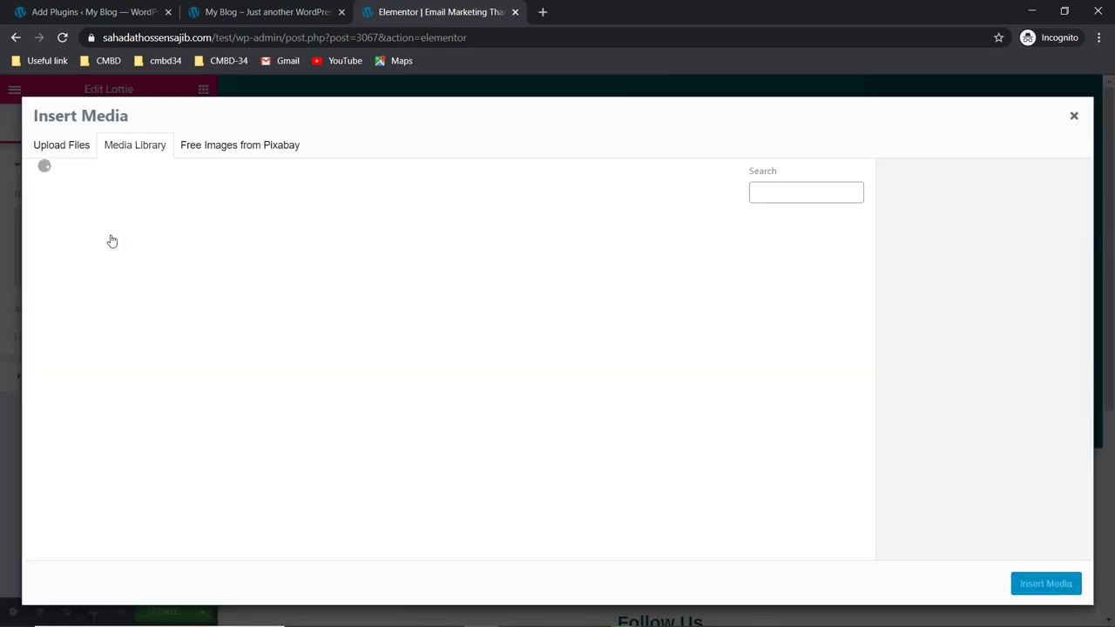
{"action": "left_click", "coordinate": [69, 146]}
{"action": "left_click", "coordinate": [130, 145]}
{"action": "left_click", "coordinate": [58, 146]}
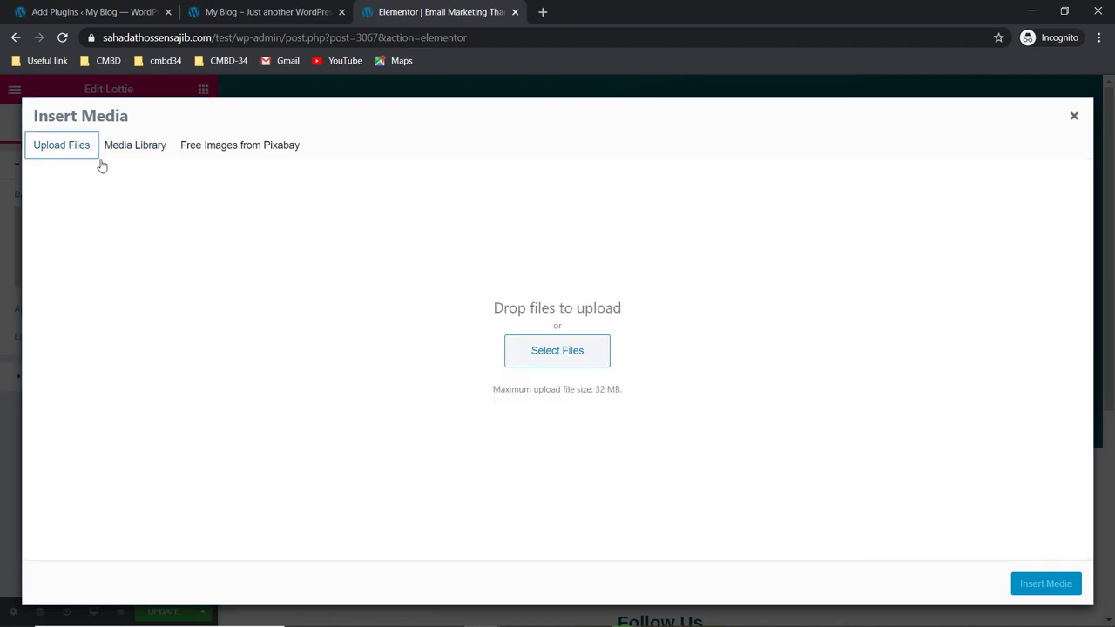
{"action": "left_click", "coordinate": [531, 349]}
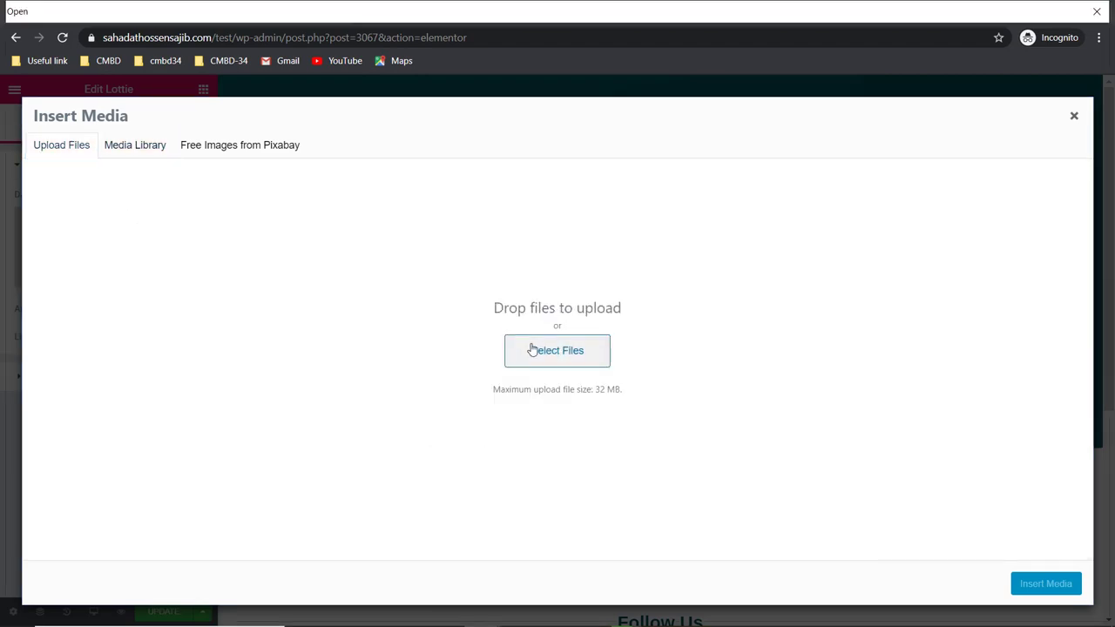
{"action": "left_click", "coordinate": [77, 132]}
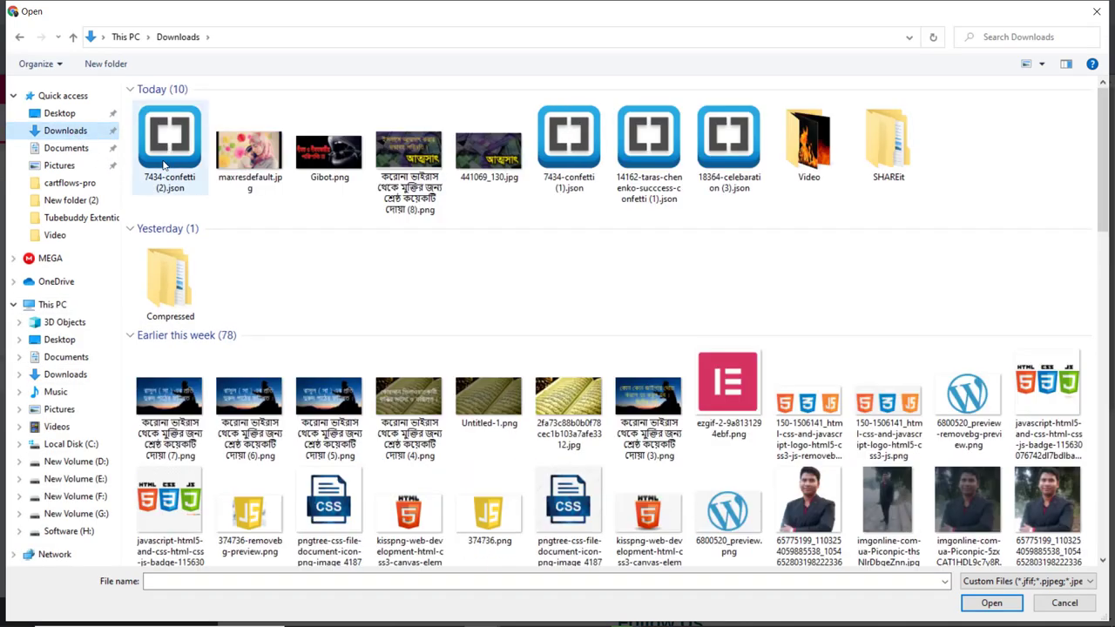
{"action": "left_click", "coordinate": [170, 157]}
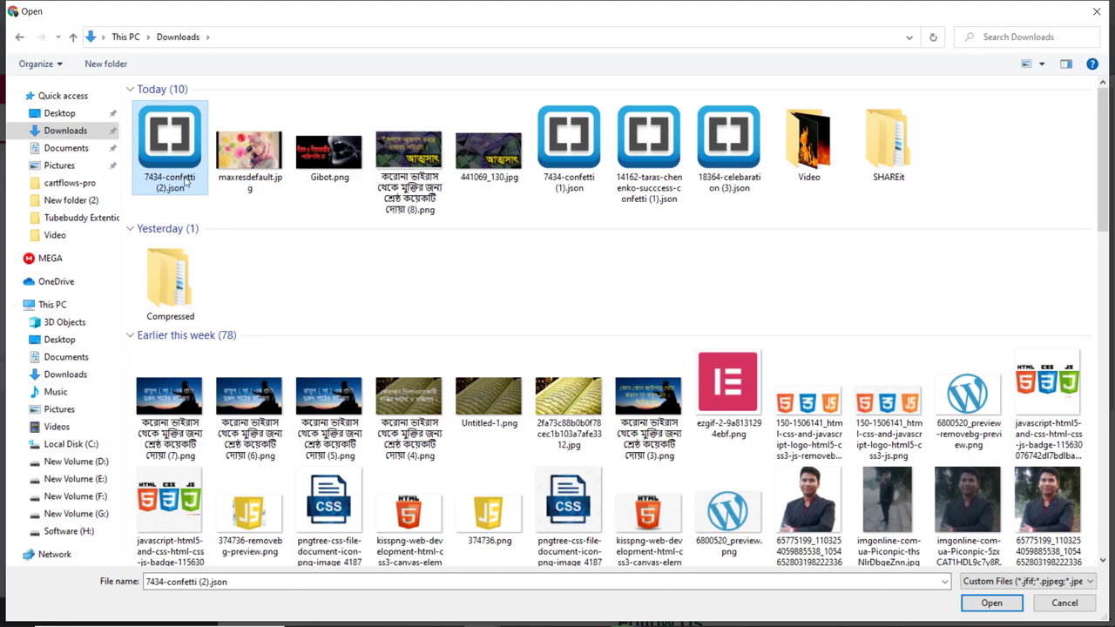
{"action": "left_click", "coordinate": [991, 603]}
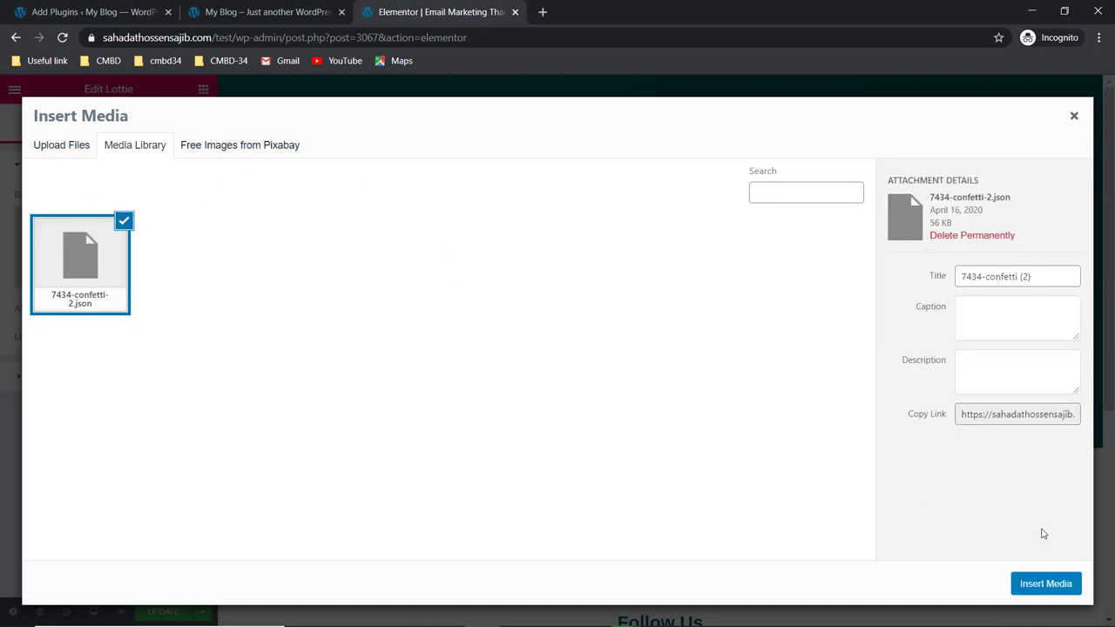
Step: Insert the uploaded confetti JSON into the Lottie widget and set its alignment to Center
{"action": "left_click", "coordinate": [1049, 584]}
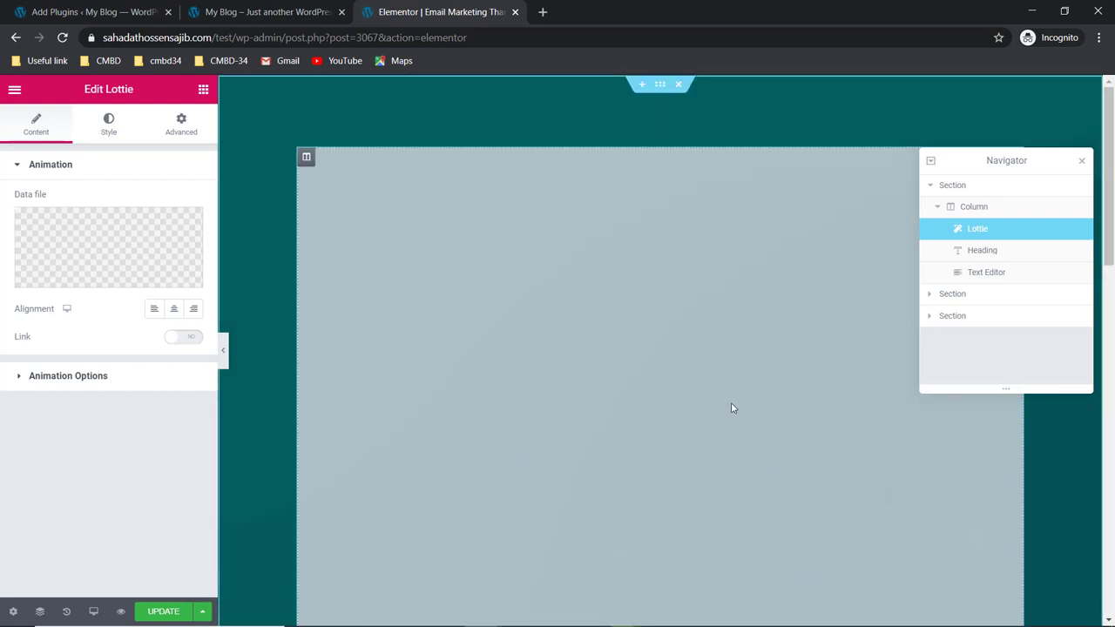
{"action": "scroll", "coordinate": [732, 408], "scroll_direction": "down", "scroll_amount": 5}
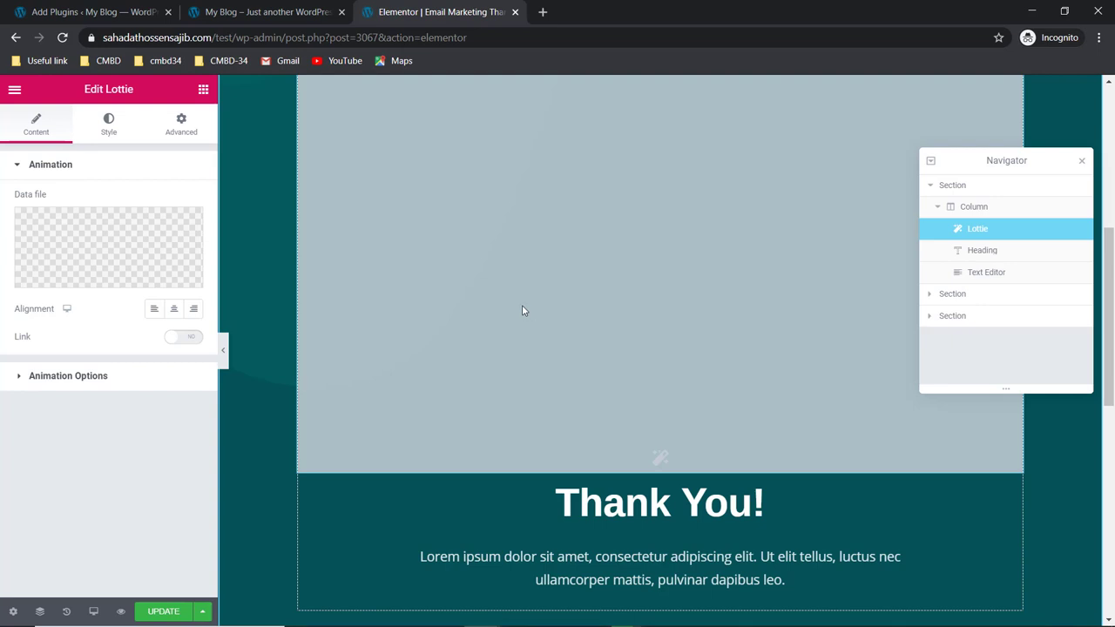
{"action": "left_click", "coordinate": [175, 316]}
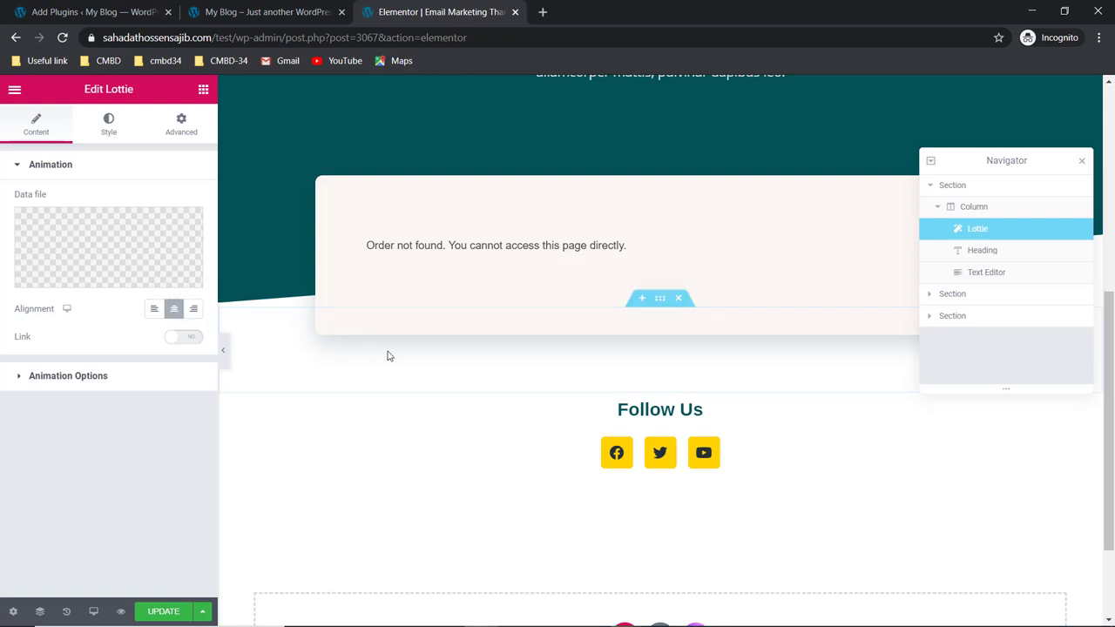
{"action": "scroll", "coordinate": [539, 227], "scroll_direction": "up", "scroll_amount": 3}
{"action": "scroll", "coordinate": [542, 250], "scroll_direction": "up", "scroll_amount": 2}
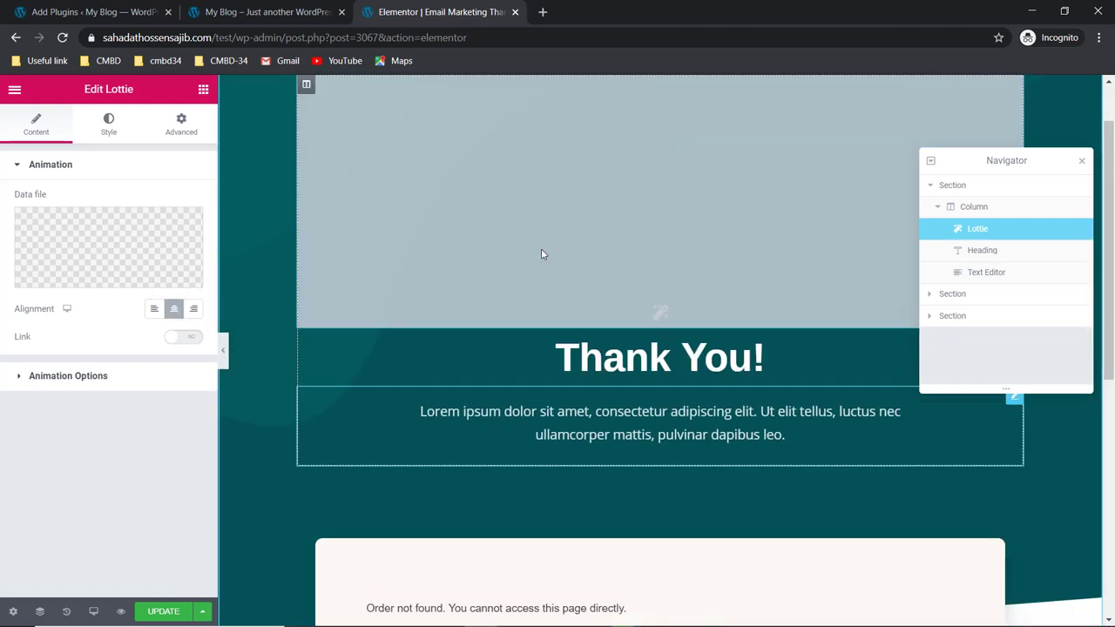
{"action": "scroll", "coordinate": [543, 254], "scroll_direction": "up", "scroll_amount": 1}
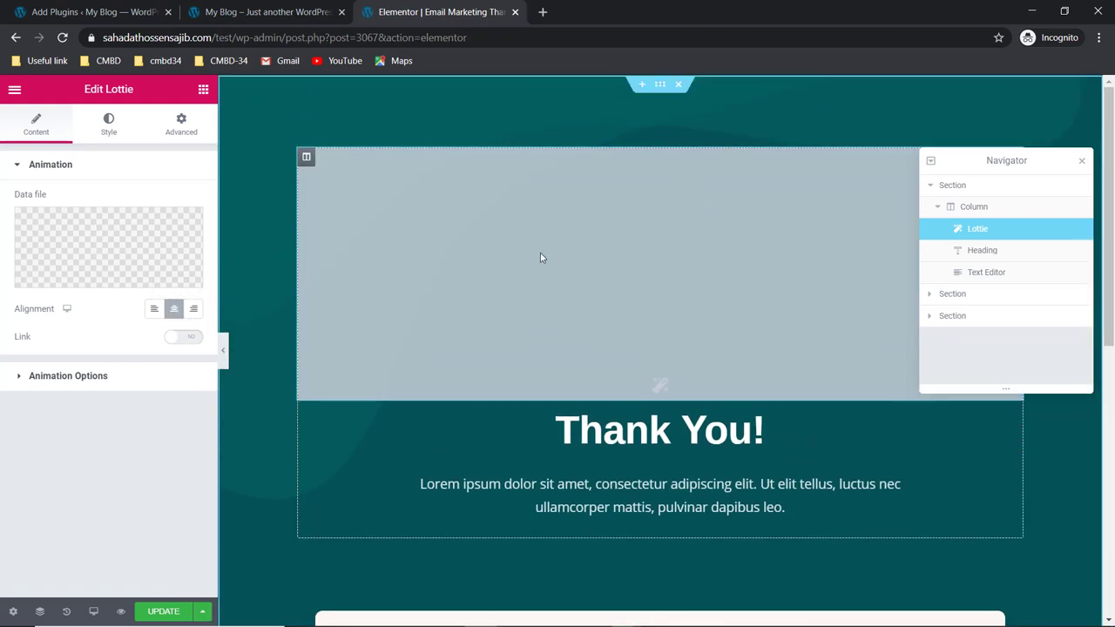
Step: Set the animation's start delay to 0.7 seconds under Animation Options
{"action": "left_click", "coordinate": [148, 382]}
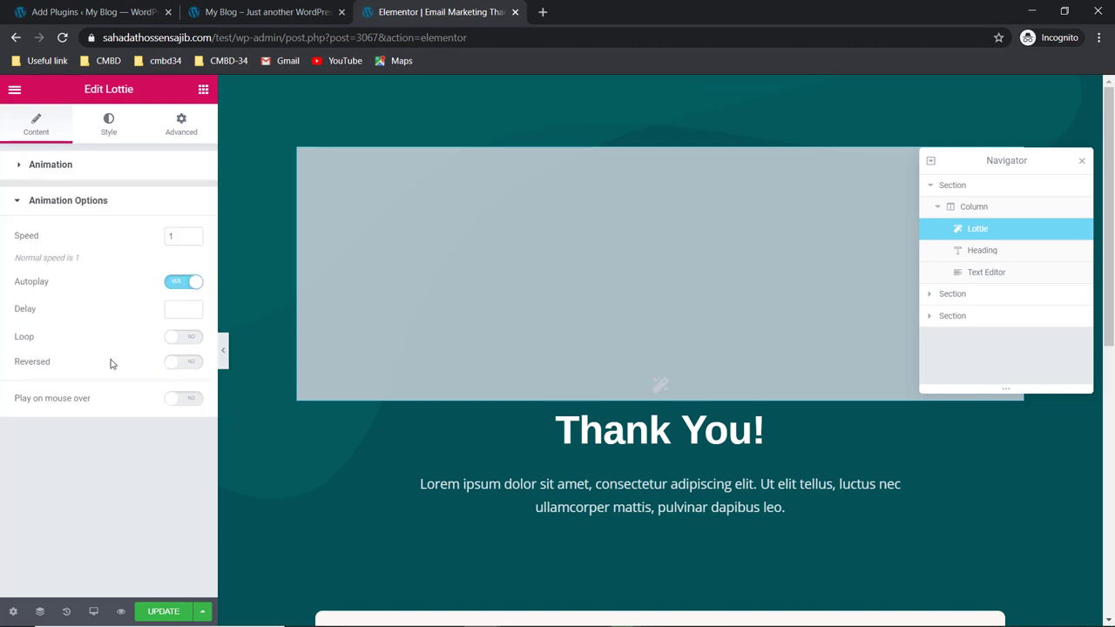
{"action": "left_click", "coordinate": [175, 304]}
{"action": "left_click", "coordinate": [194, 308]}
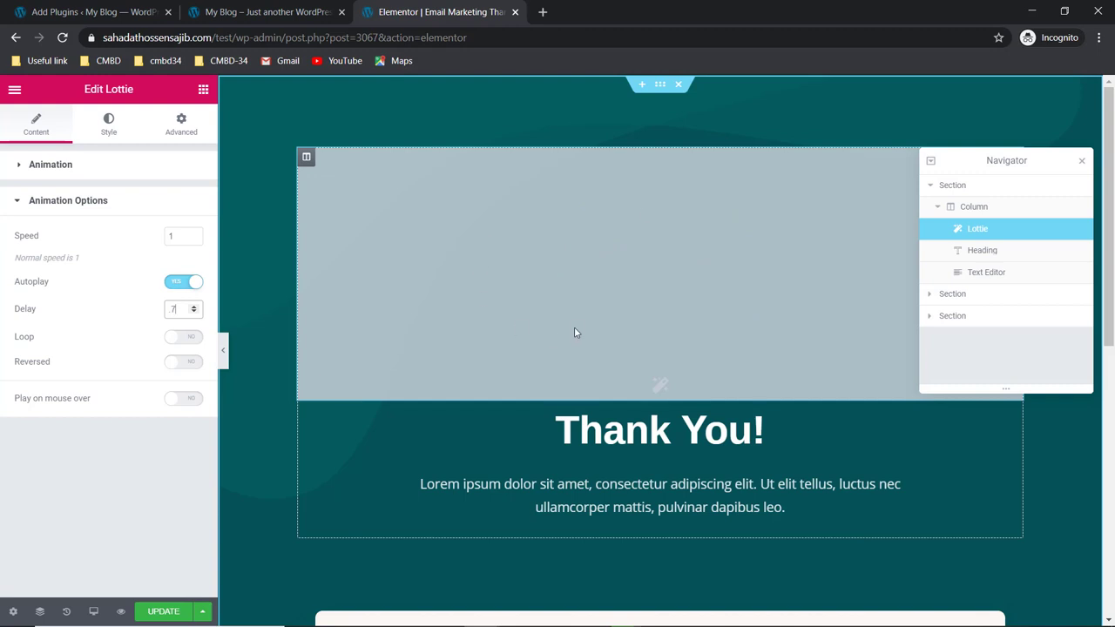
Step: Leave Loop and Reversed off and turn Play on mouse over to YES
{"action": "left_click", "coordinate": [190, 343]}
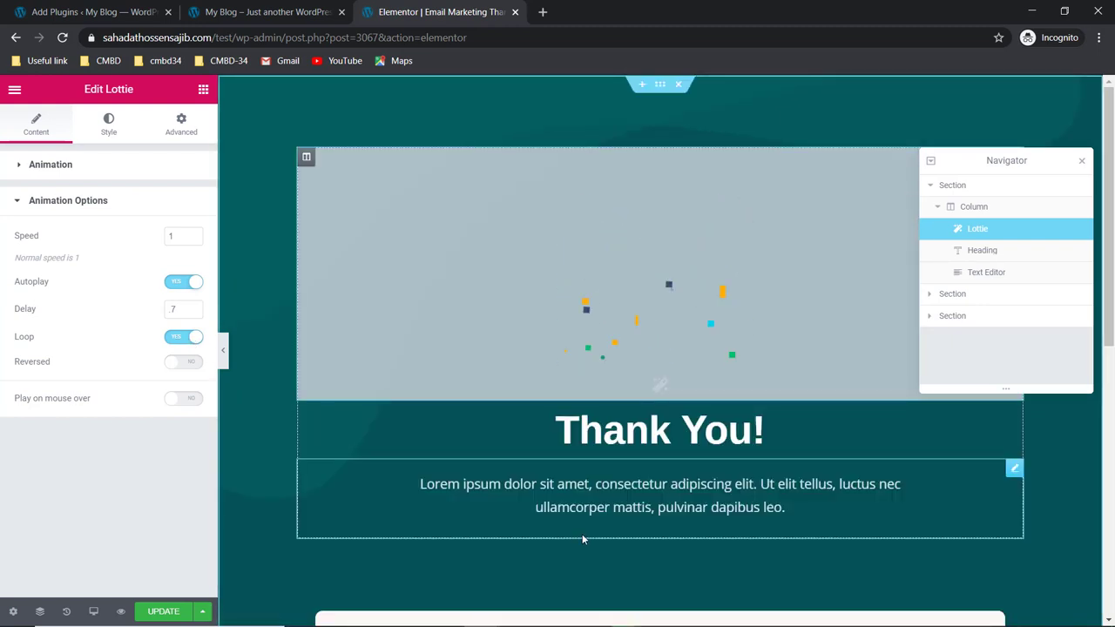
{"action": "left_click", "coordinate": [187, 365]}
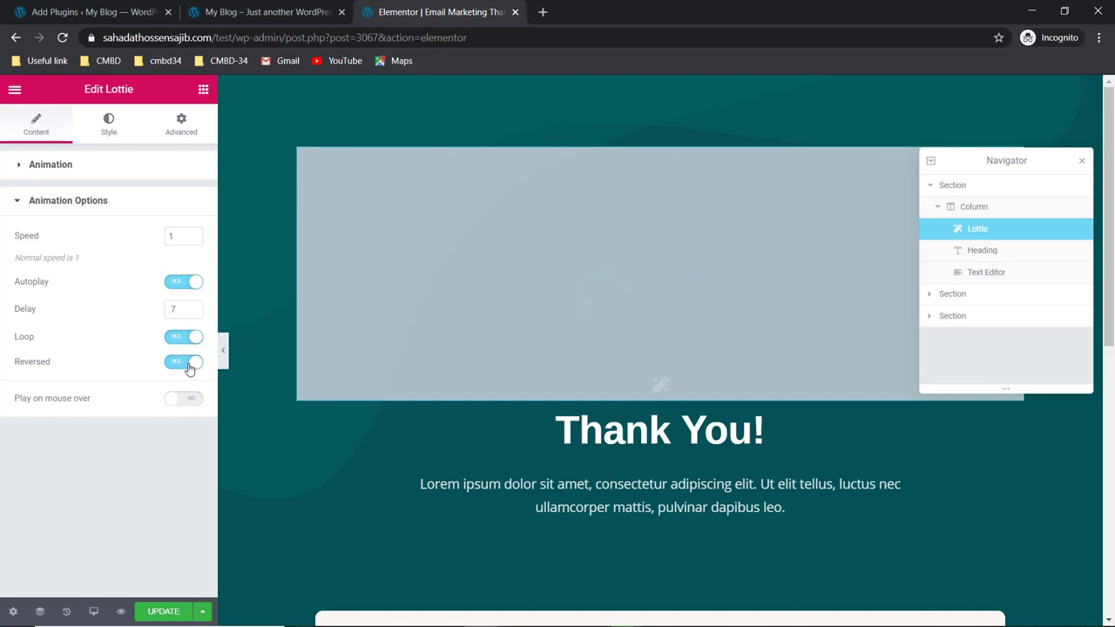
{"action": "left_click", "coordinate": [185, 364]}
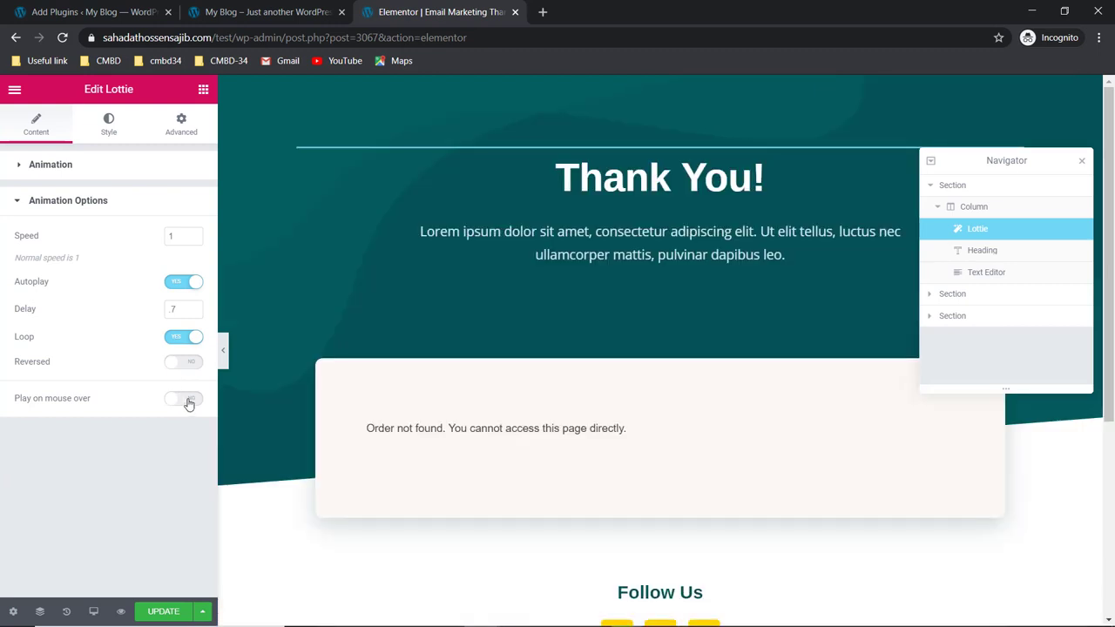
{"action": "left_click", "coordinate": [185, 398]}
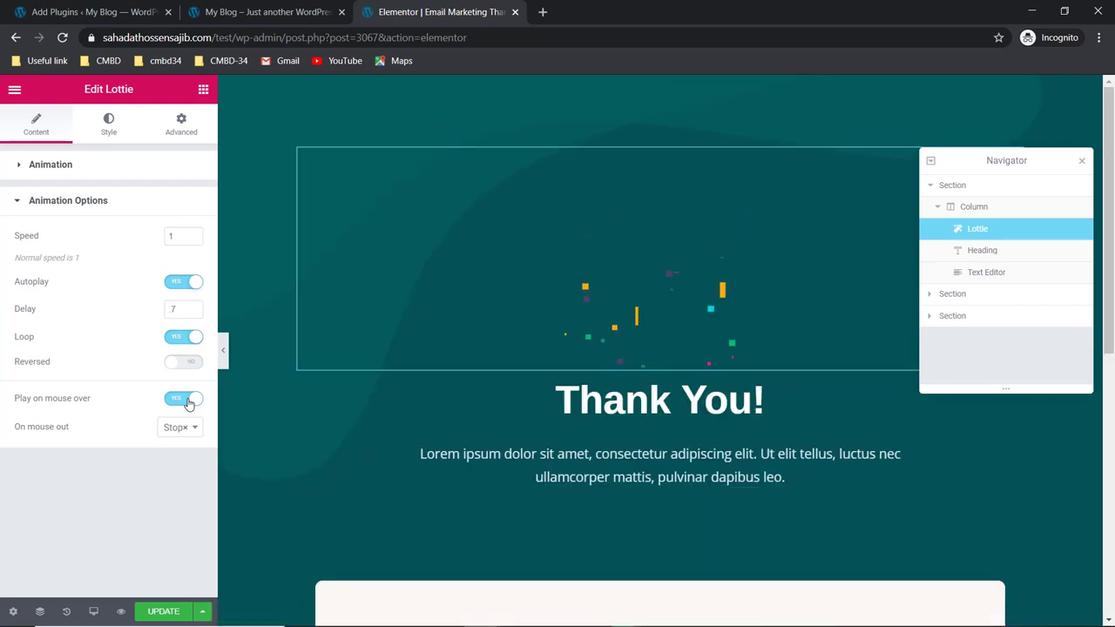
{"action": "left_click", "coordinate": [179, 339]}
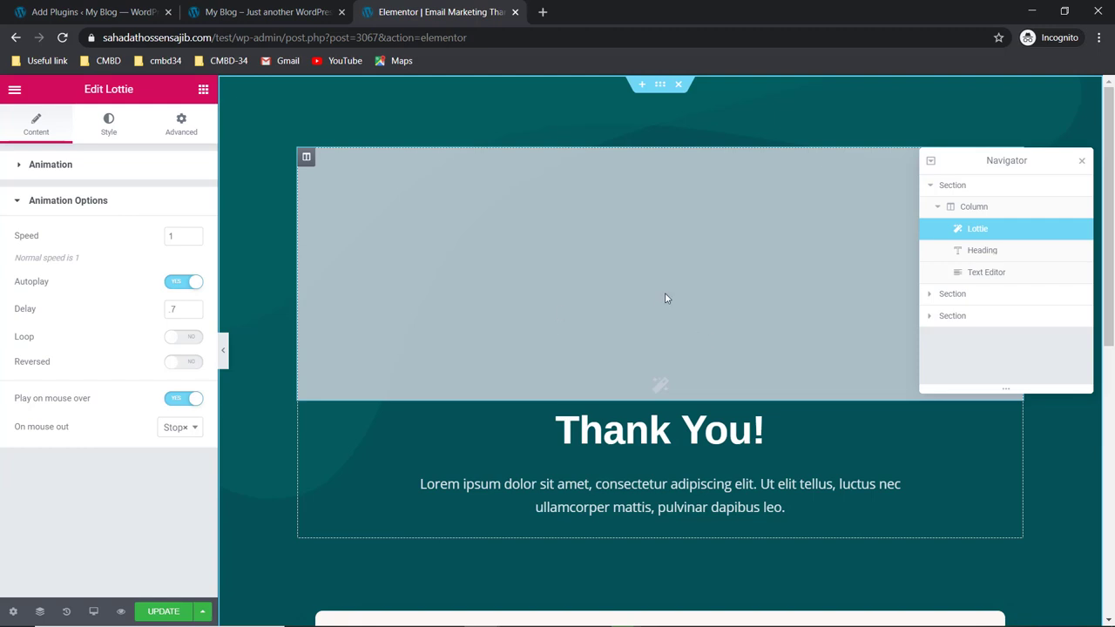
{"action": "scroll", "coordinate": [665, 298], "scroll_direction": "down", "scroll_amount": 3}
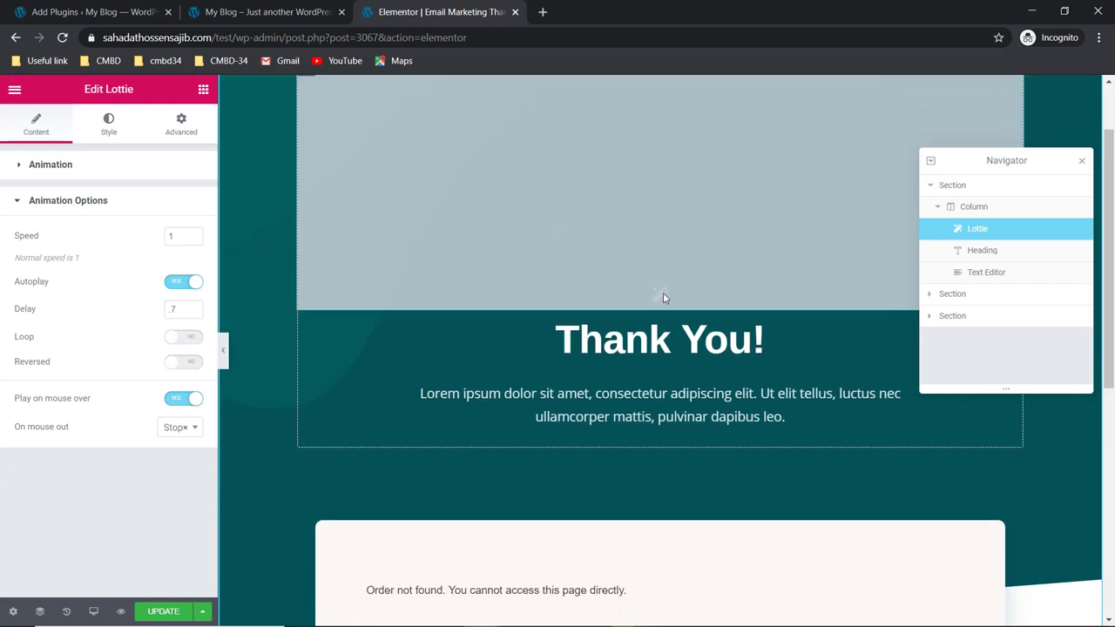
{"action": "scroll", "coordinate": [659, 290], "scroll_direction": "up", "scroll_amount": 3}
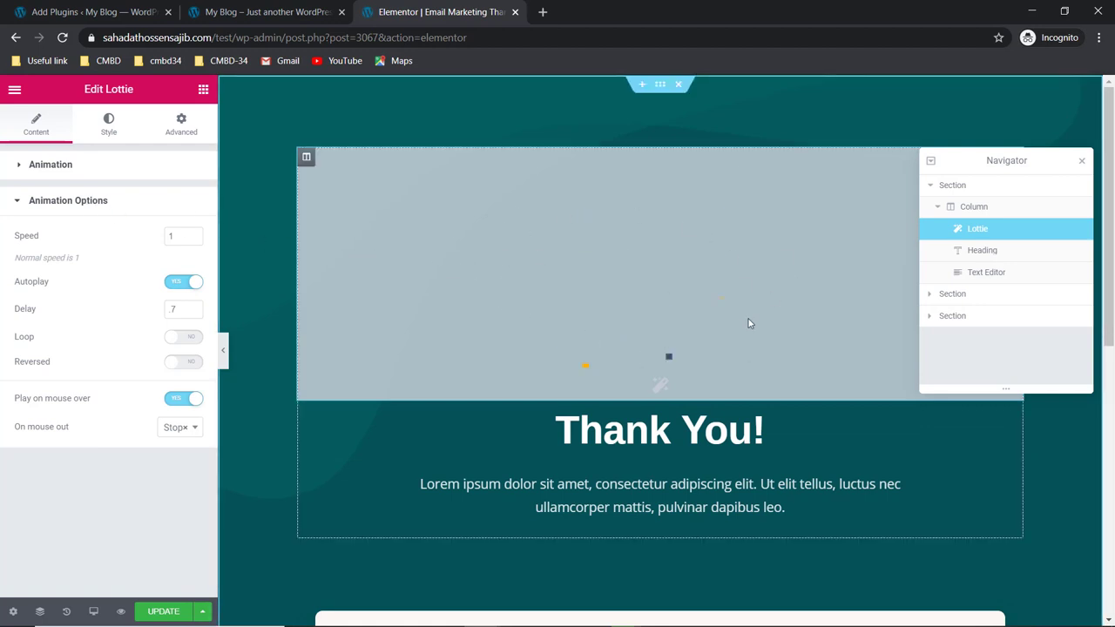
{"action": "scroll", "coordinate": [761, 244], "scroll_direction": "down", "scroll_amount": 3}
{"action": "scroll", "coordinate": [759, 250], "scroll_direction": "down", "scroll_amount": 3}
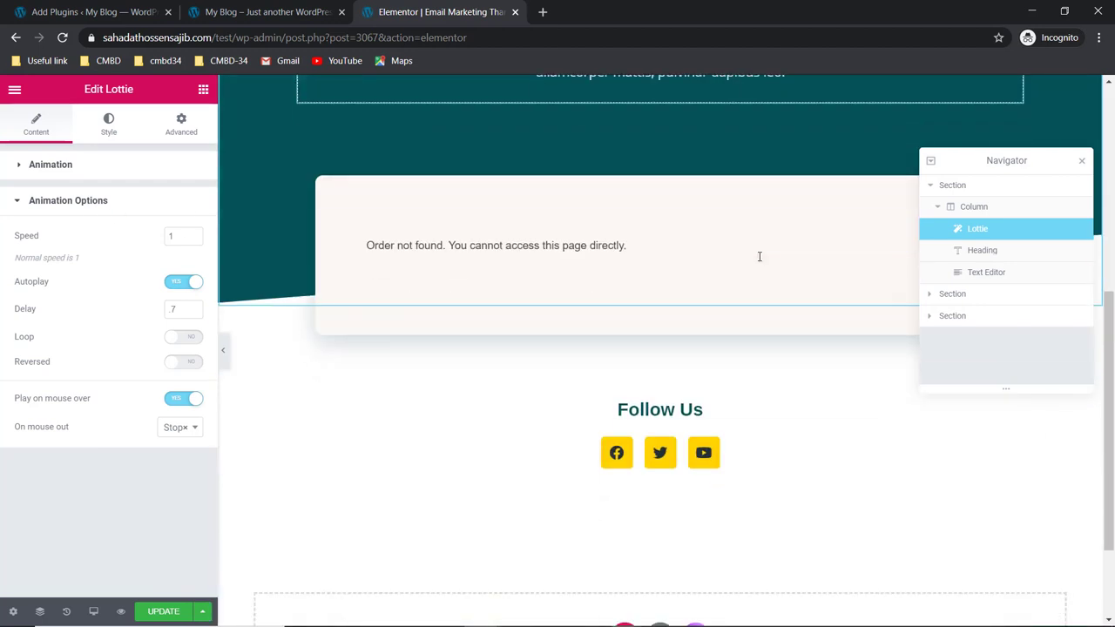
{"action": "scroll", "coordinate": [758, 255], "scroll_direction": "up", "scroll_amount": 3}
{"action": "scroll", "coordinate": [758, 255], "scroll_direction": "up", "scroll_amount": 1}
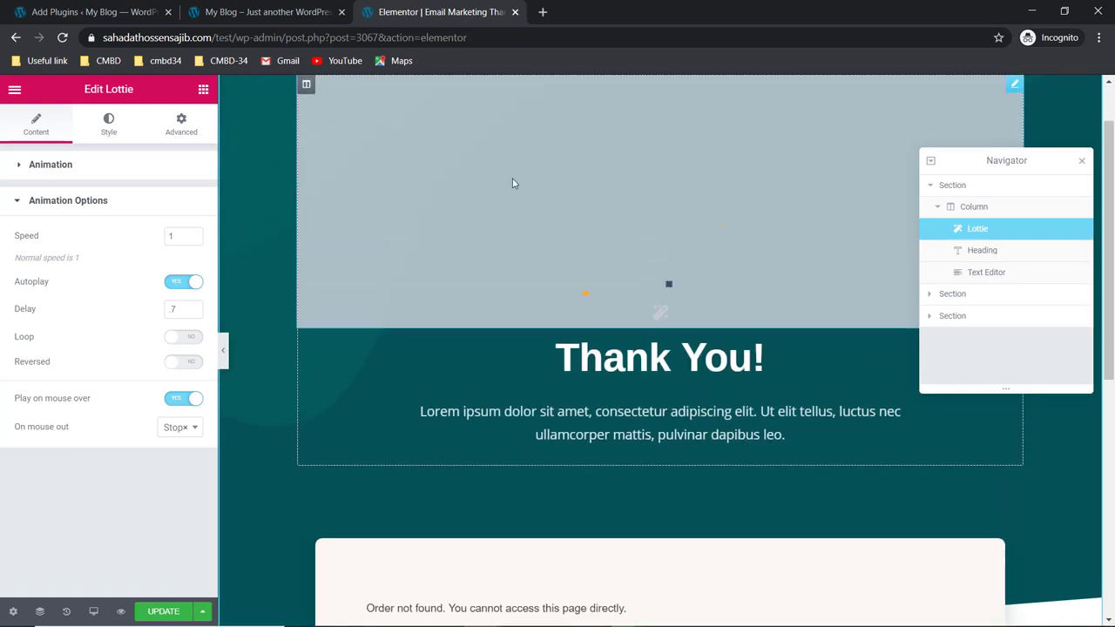
Step: Set the Lottie widget's Z-Index to 8 on the Advanced tab
{"action": "left_click", "coordinate": [166, 131]}
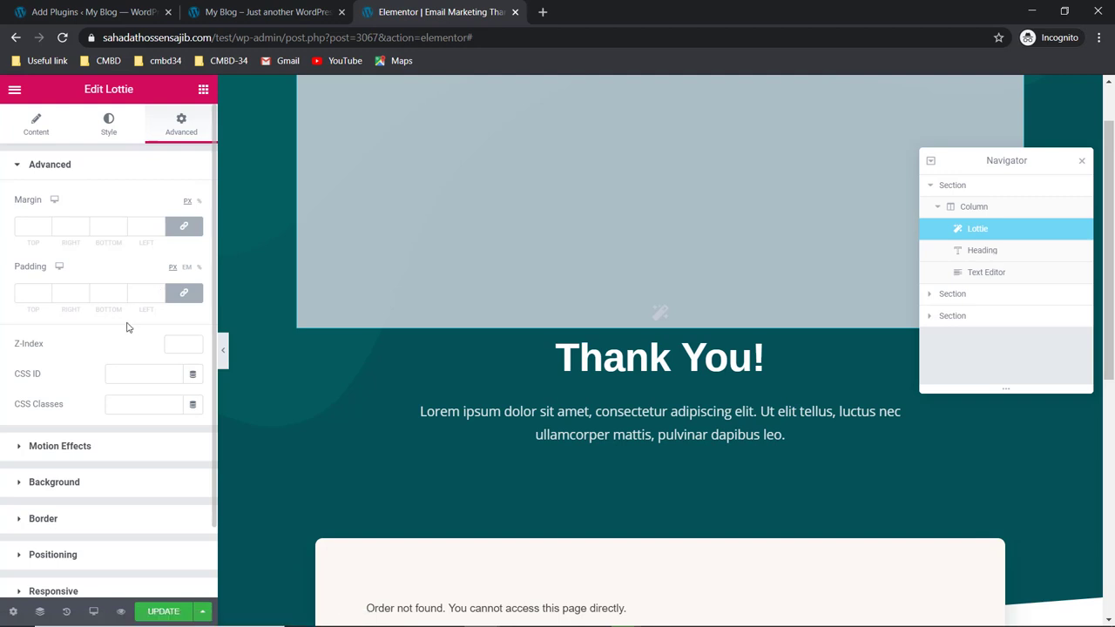
{"action": "left_click", "coordinate": [177, 341]}
{"action": "type", "text": "8"}
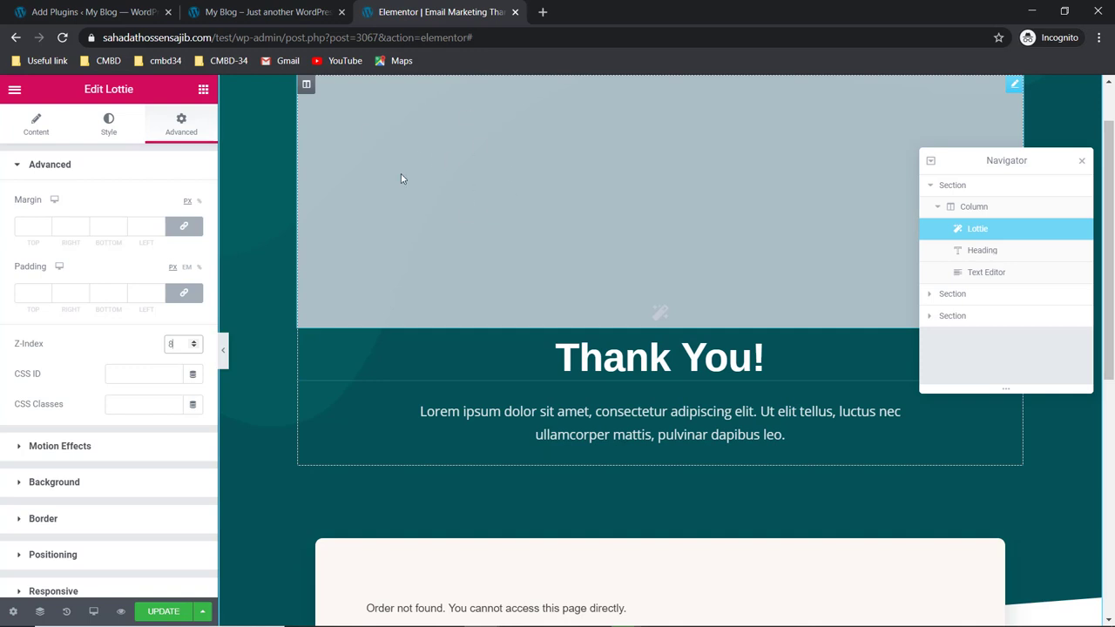
{"action": "scroll", "coordinate": [114, 414], "scroll_direction": "down", "scroll_amount": 2}
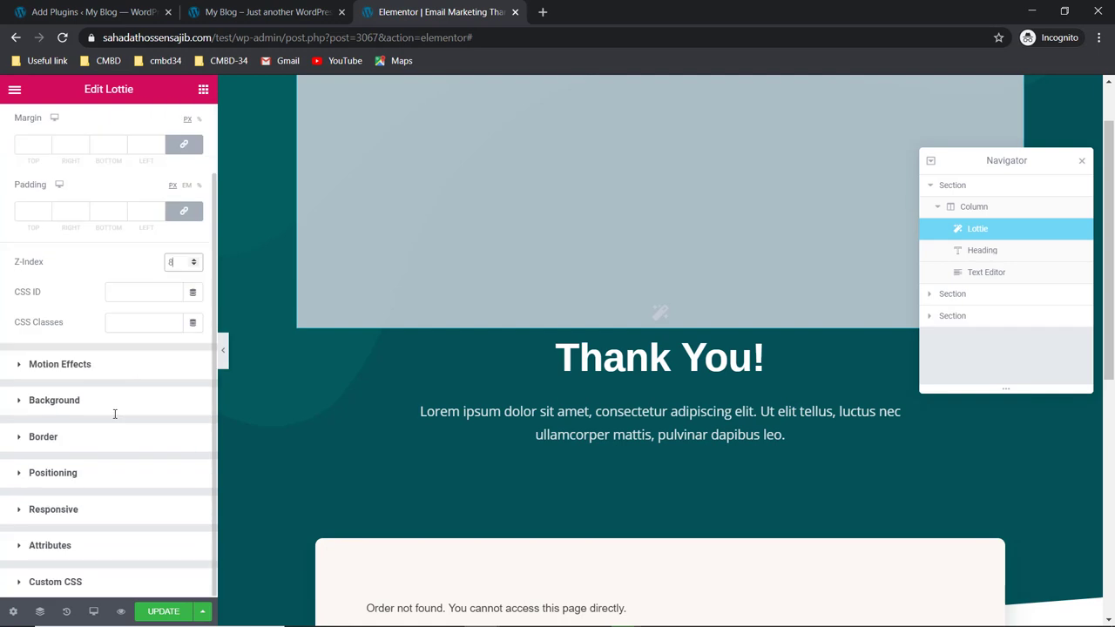
Step: Make the widget's Position Absolute with a -133 px vertical offset over the heading
{"action": "left_click", "coordinate": [102, 473]}
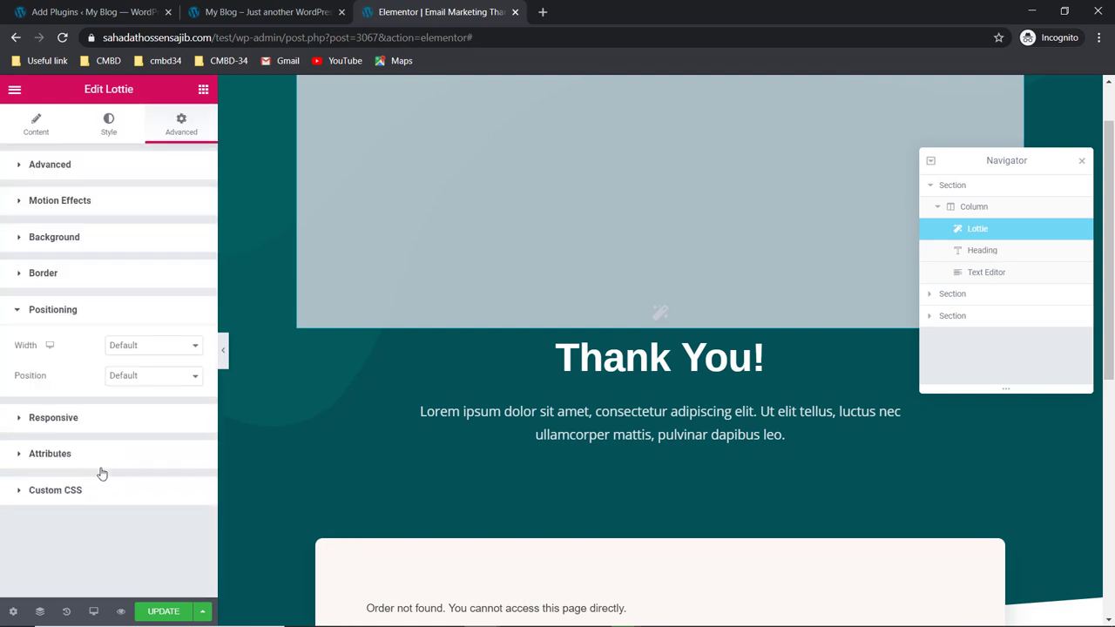
{"action": "left_click", "coordinate": [150, 377]}
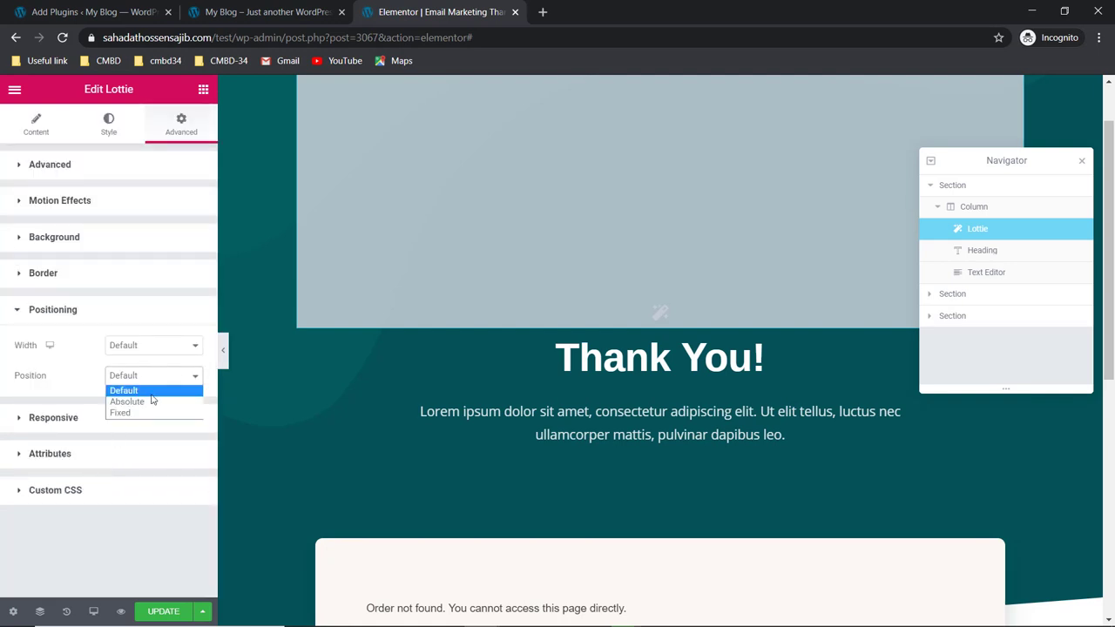
{"action": "left_click", "coordinate": [150, 403]}
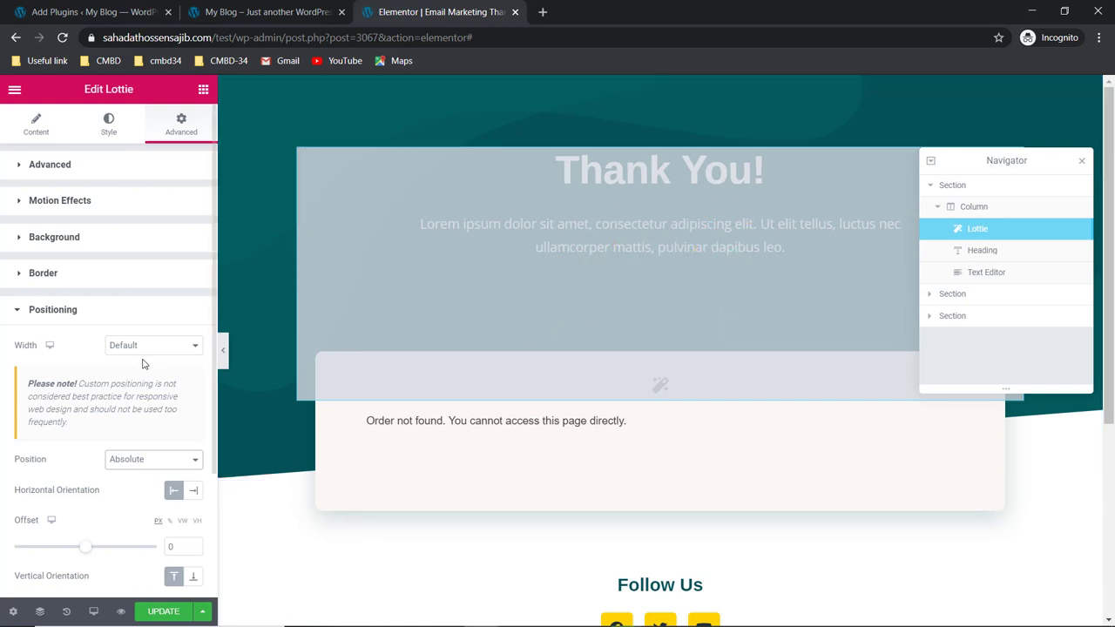
{"action": "scroll", "coordinate": [108, 381], "scroll_direction": "down", "scroll_amount": 1}
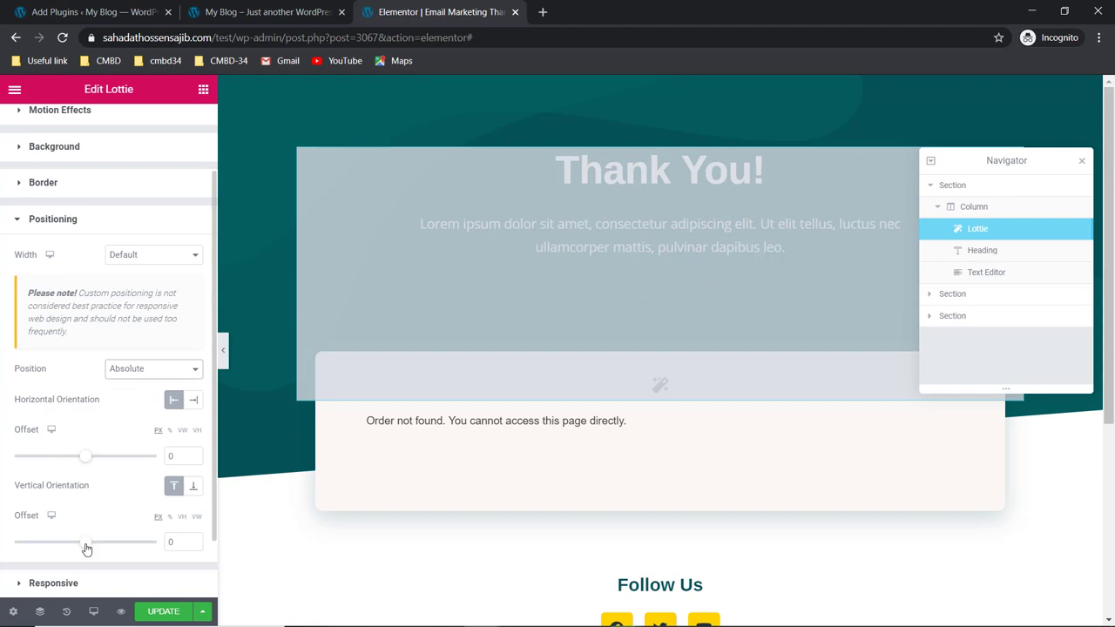
{"action": "left_click_drag", "start_coordinate": [86, 549], "coordinate": [75, 542]}
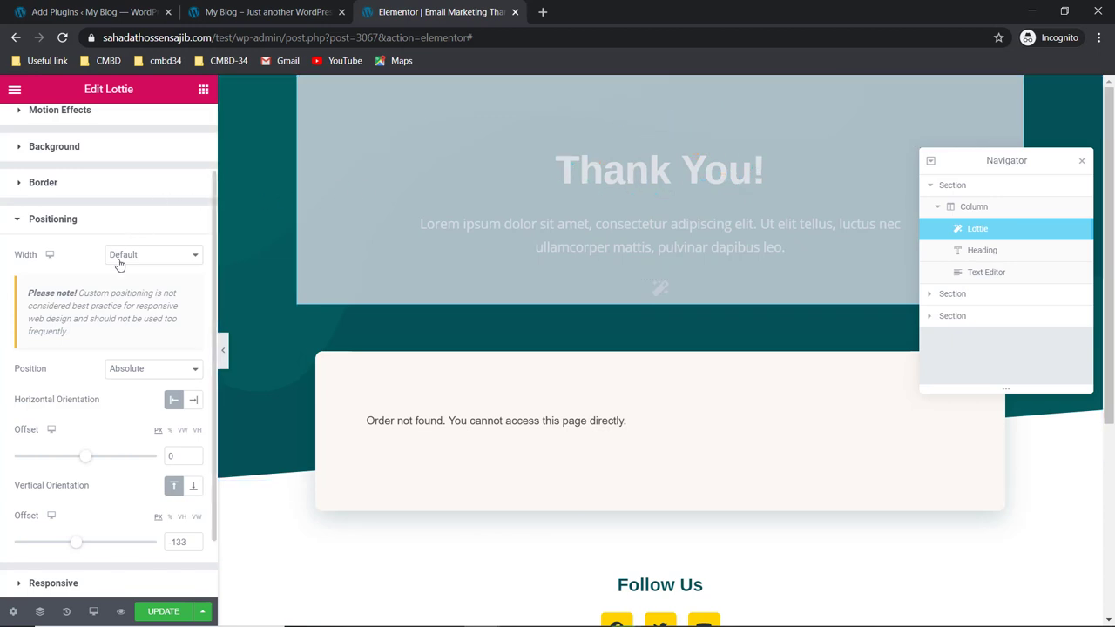
{"action": "scroll", "coordinate": [119, 264], "scroll_direction": "up", "scroll_amount": 3}
Step: Set the Lottie widget's Style width to 57 so the confetti spans the Thank You area
{"action": "left_click", "coordinate": [45, 131]}
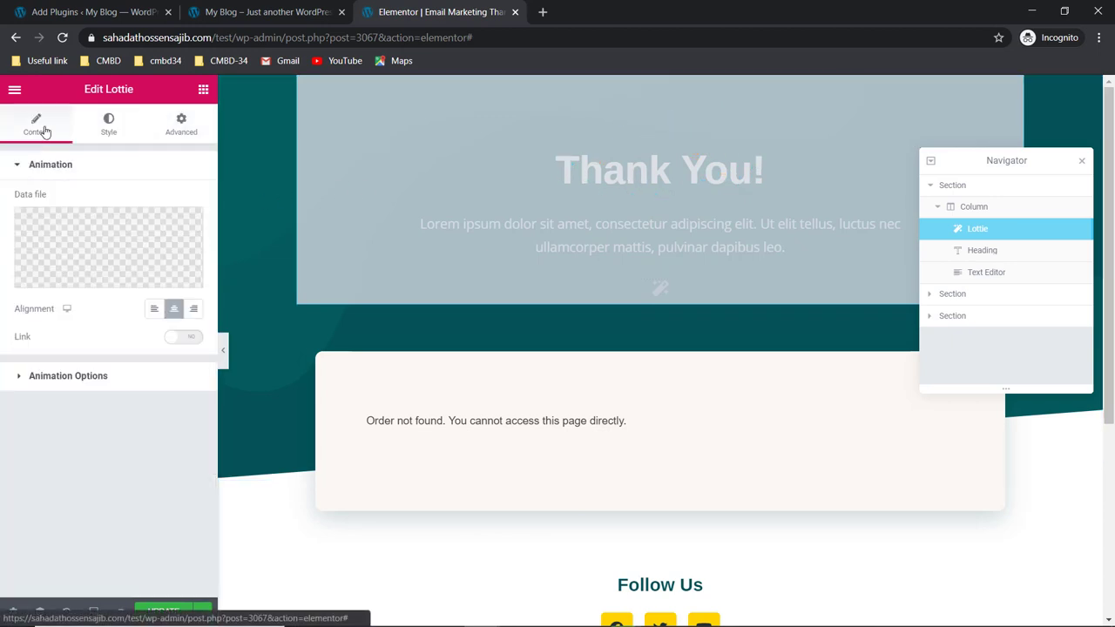
{"action": "left_click", "coordinate": [112, 375]}
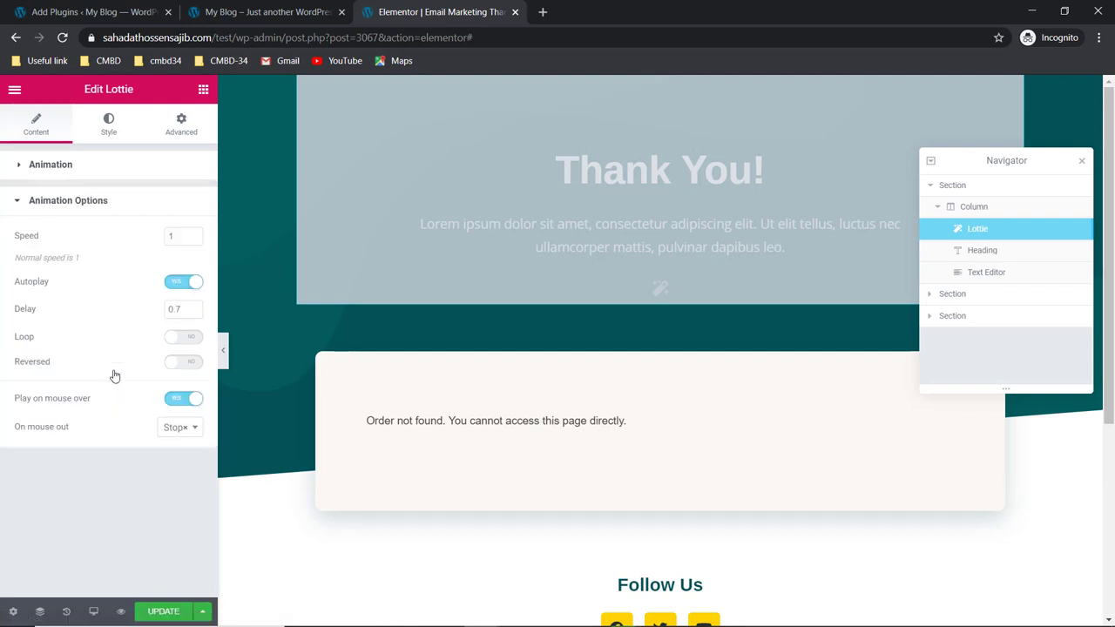
{"action": "left_click", "coordinate": [121, 129]}
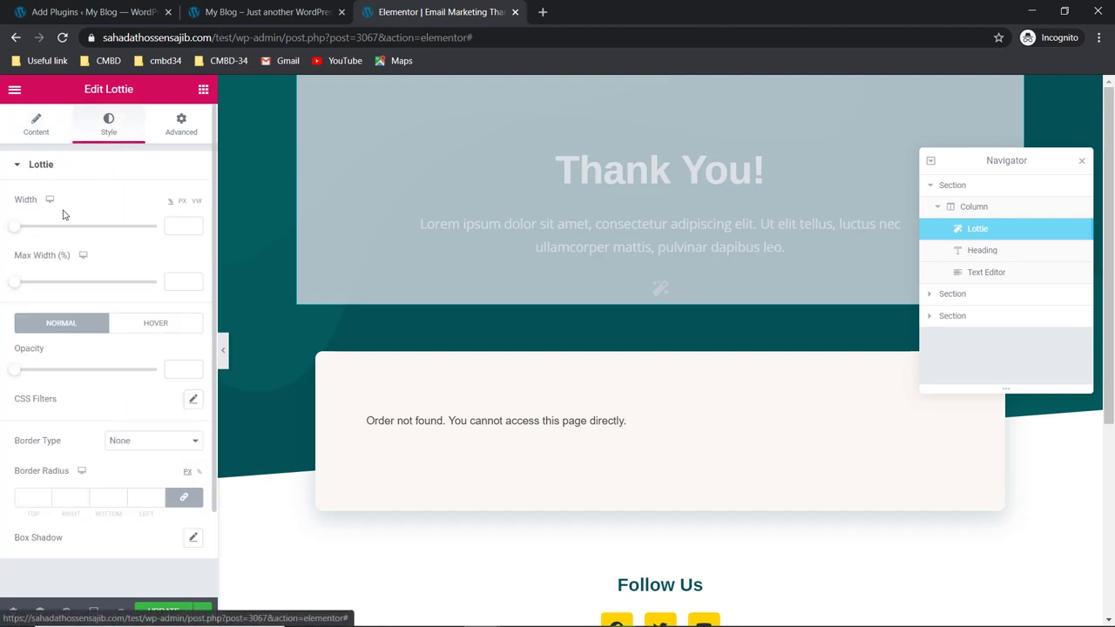
{"action": "left_click_drag", "start_coordinate": [18, 227], "coordinate": [83, 246]}
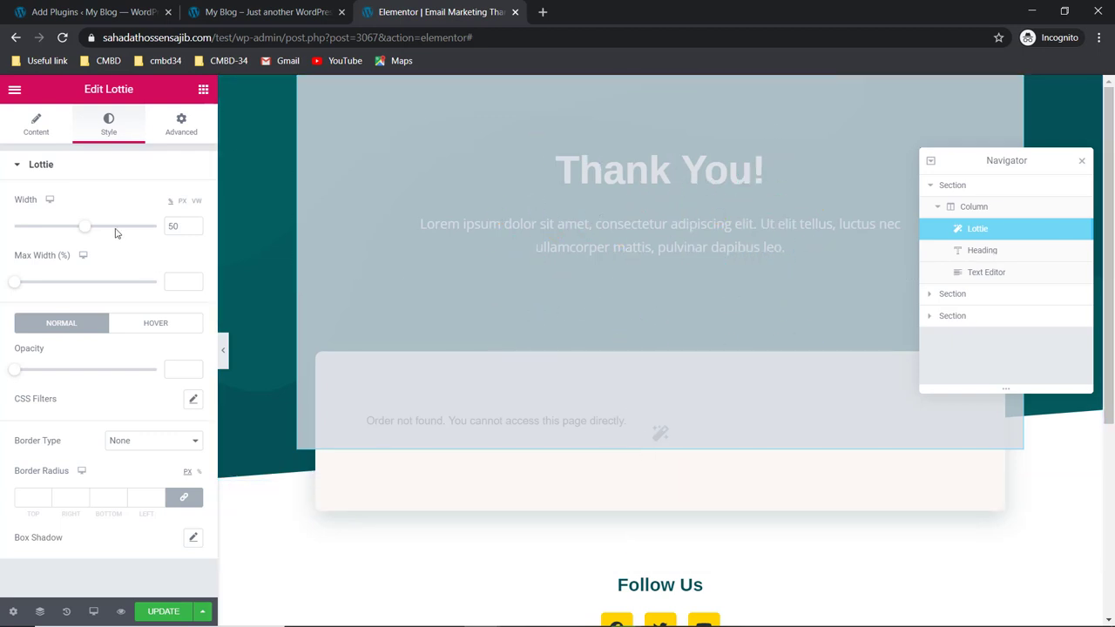
{"action": "left_click_drag", "start_coordinate": [90, 229], "coordinate": [100, 231]}
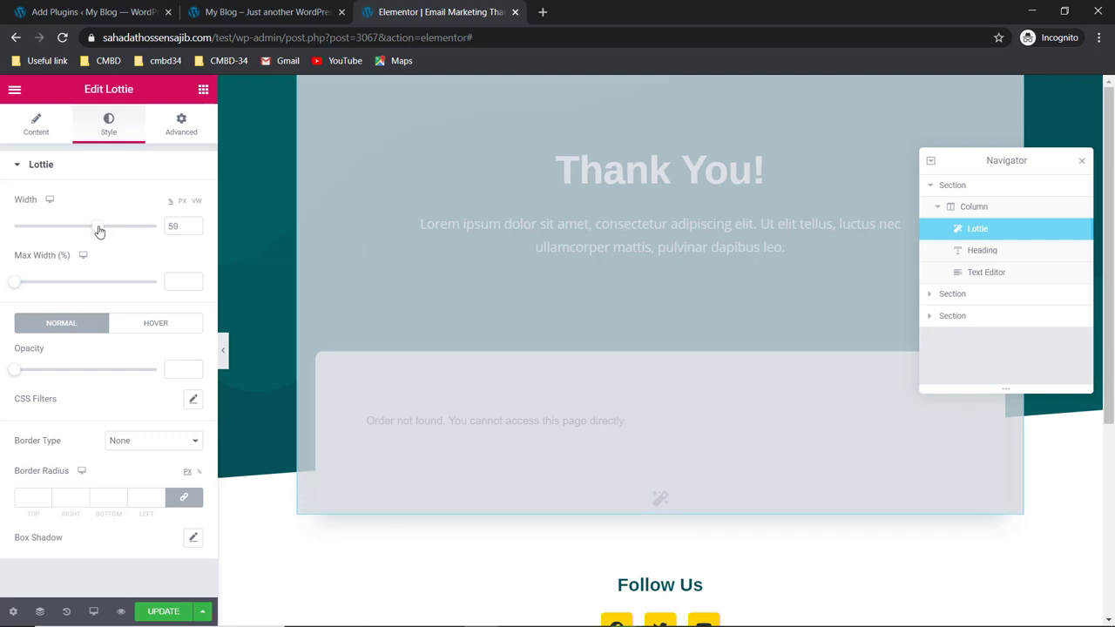
{"action": "left_click_drag", "start_coordinate": [101, 230], "coordinate": [97, 230]}
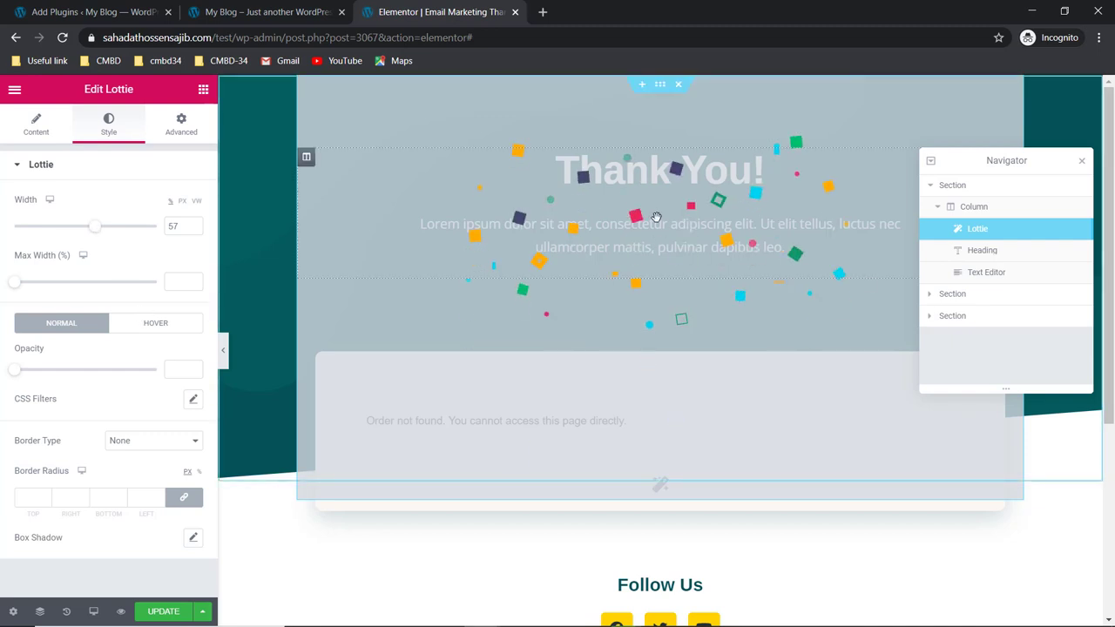
Step: Save the page with UPDATE, then load sahadathossensajib.com/thank-you in a new tab
{"action": "left_click", "coordinate": [157, 608]}
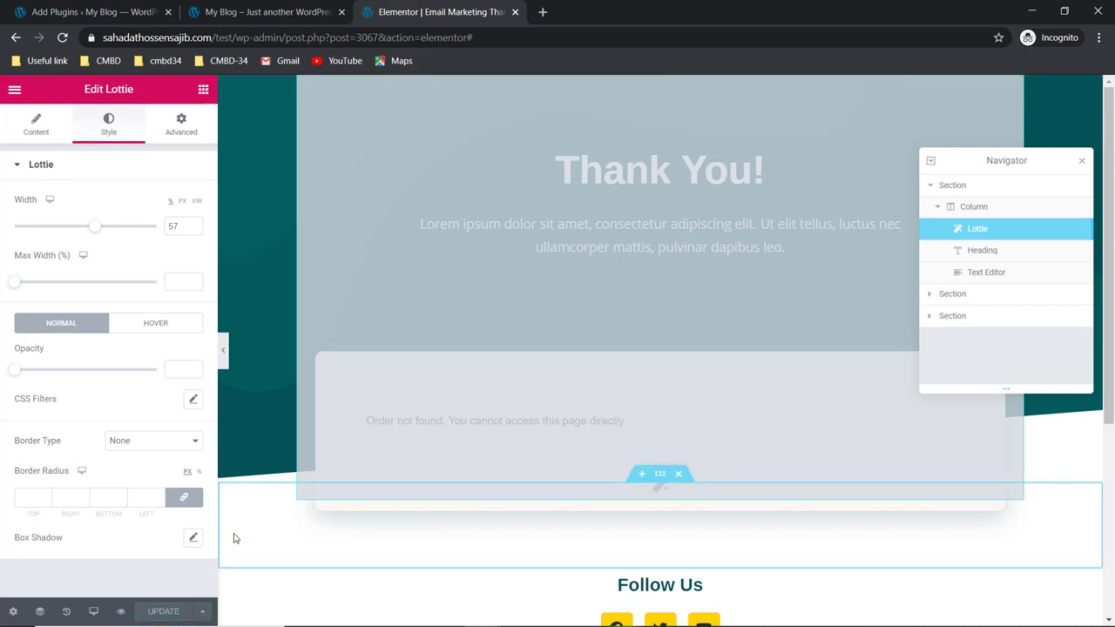
{"action": "left_click", "coordinate": [544, 12]}
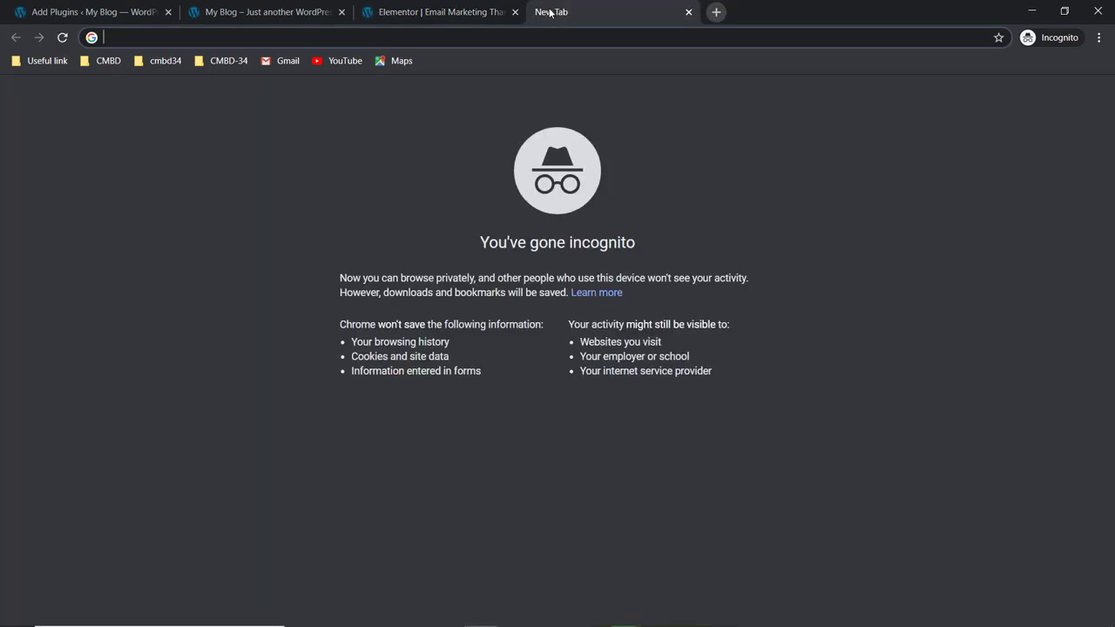
{"action": "type", "text": "sahadathossensajib.com"}
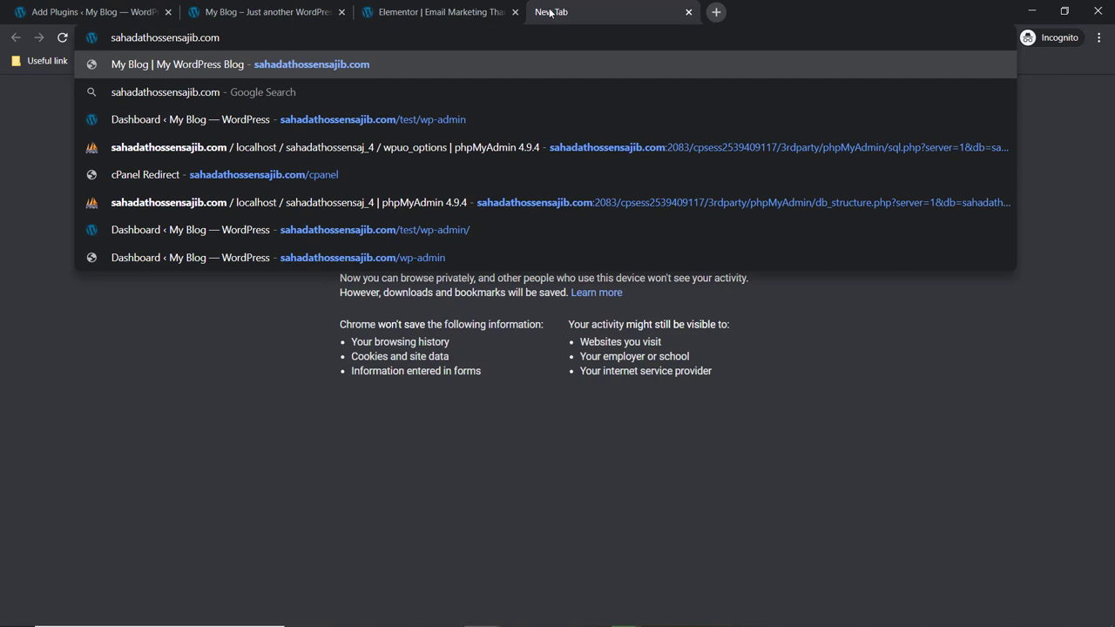
{"action": "type", "text": "/"}
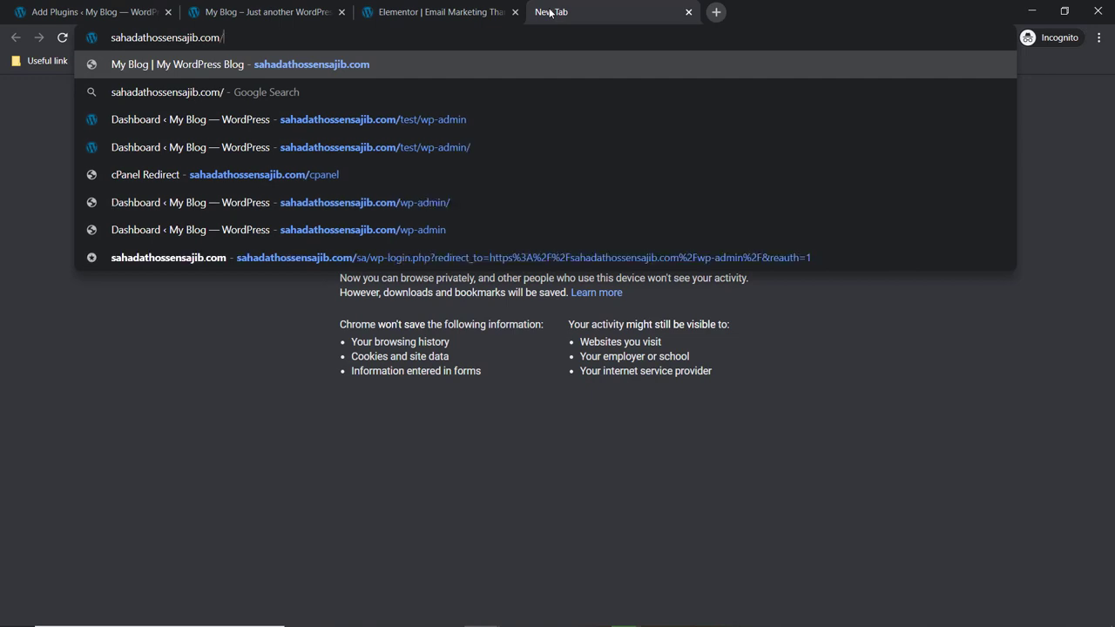
{"action": "type", "text": "thank"}
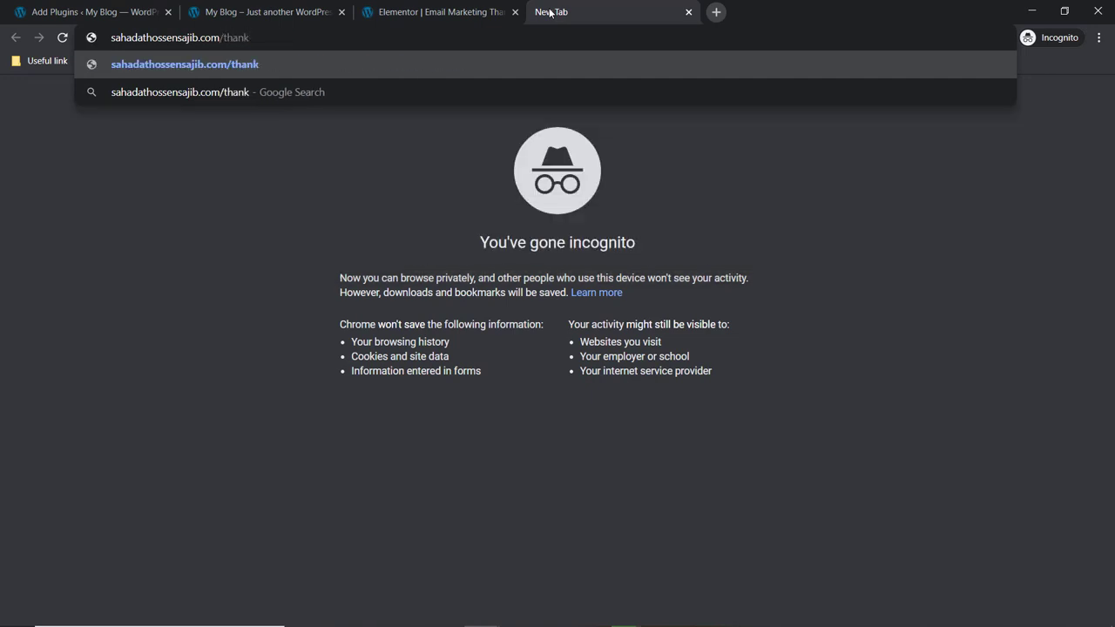
{"action": "type", "text": "-you"}
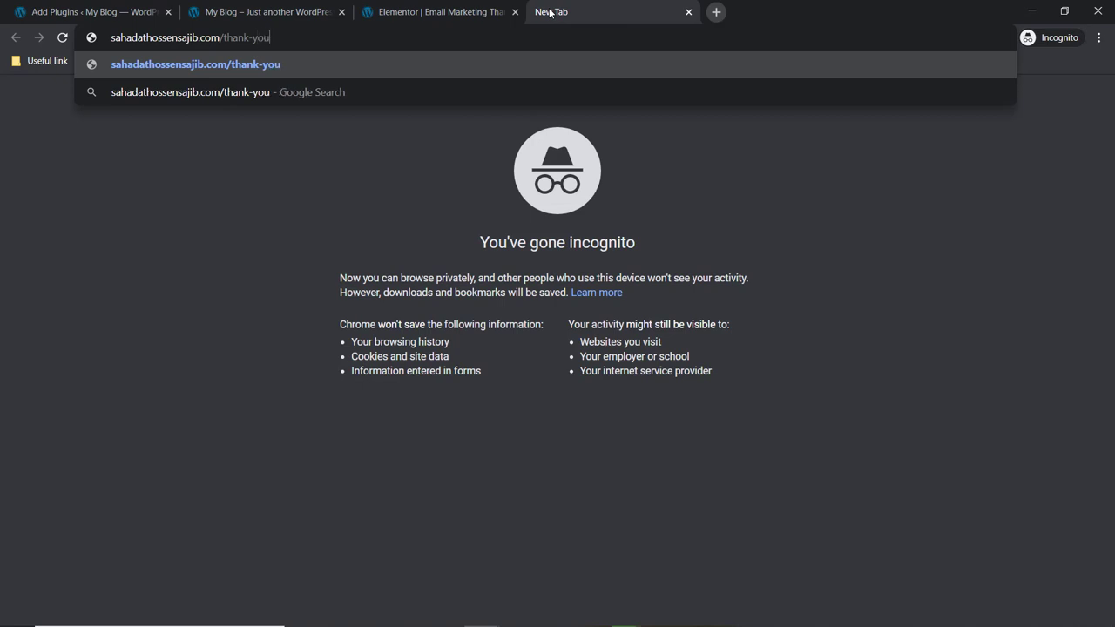
{"action": "key", "text": "Return"}
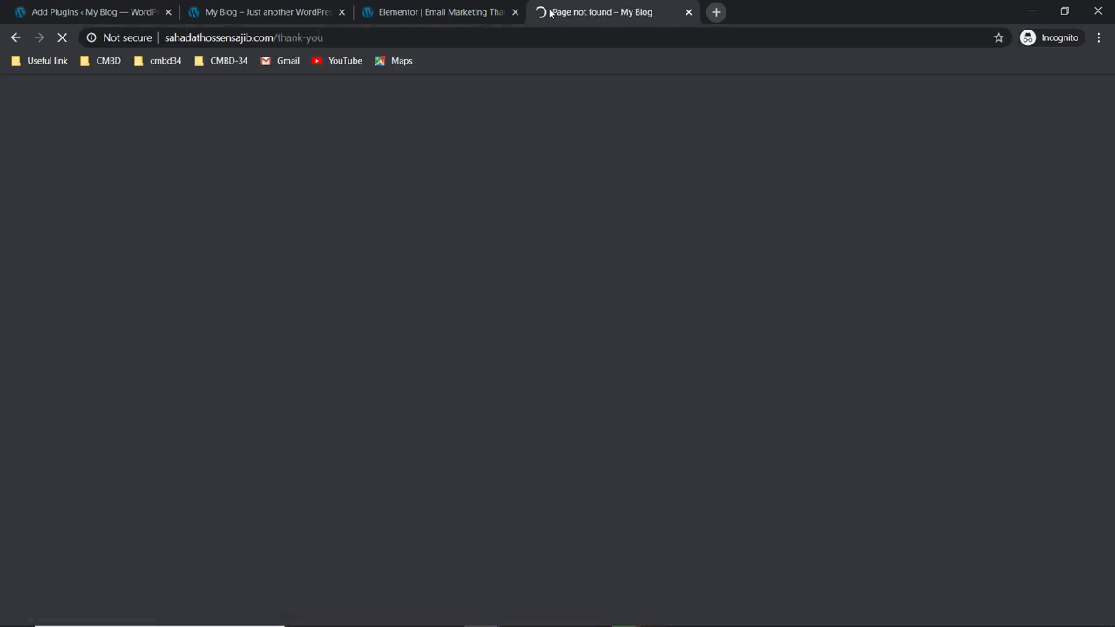
Step: Move back across the browser tabs toward the Add Plugins page
{"action": "left_click", "coordinate": [427, 13]}
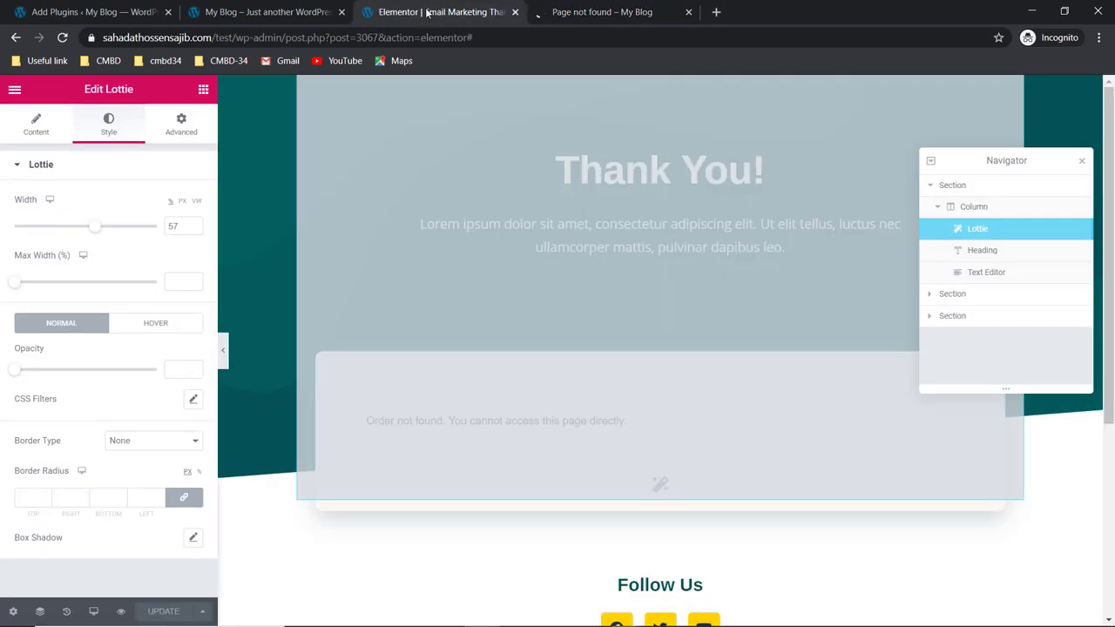
{"action": "left_click", "coordinate": [620, 12]}
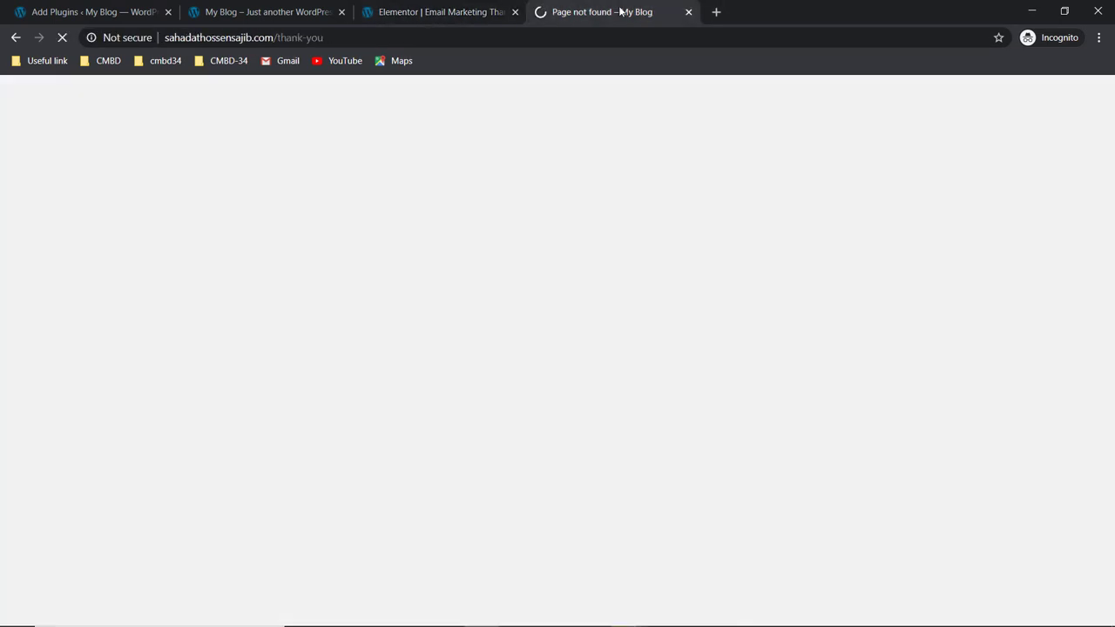
{"action": "left_click", "coordinate": [430, 12]}
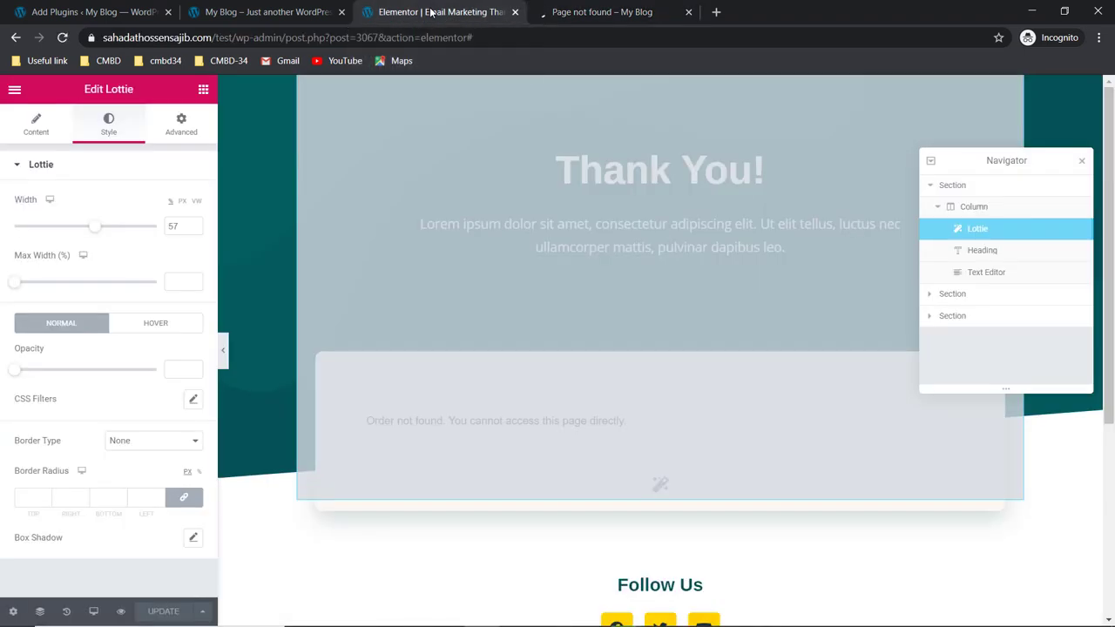
{"action": "left_click", "coordinate": [277, 13]}
Step: Edit the Email flow from CartFlows > Flows, close the not-found tab, and bring up the Thank You View link menu
{"action": "left_click", "coordinate": [88, 13]}
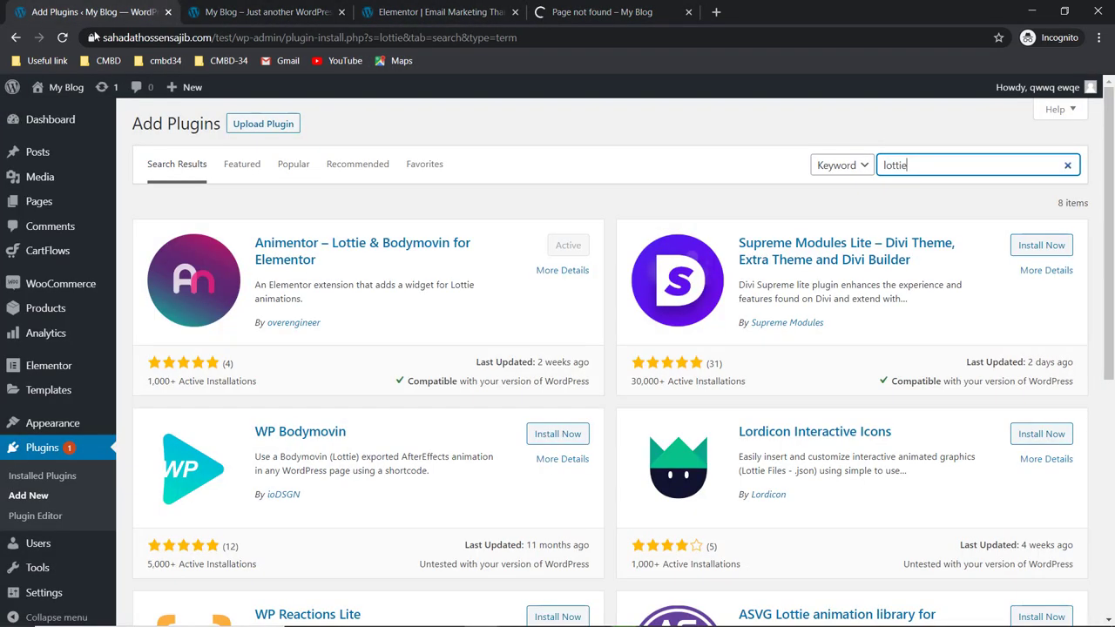
{"action": "left_click", "coordinate": [61, 260]}
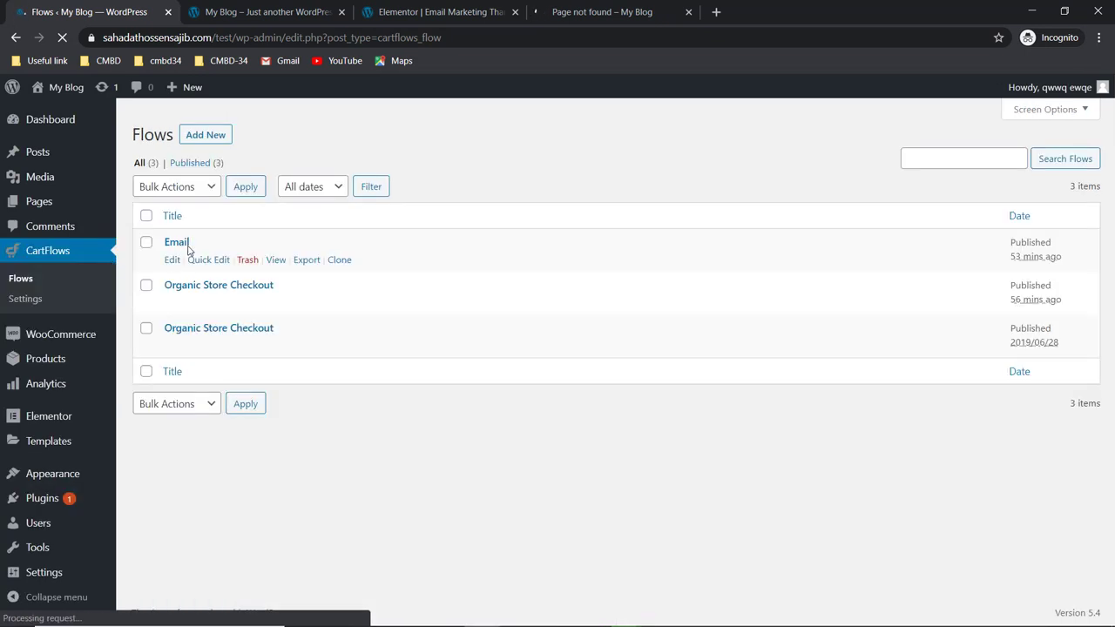
{"action": "left_click", "coordinate": [172, 260]}
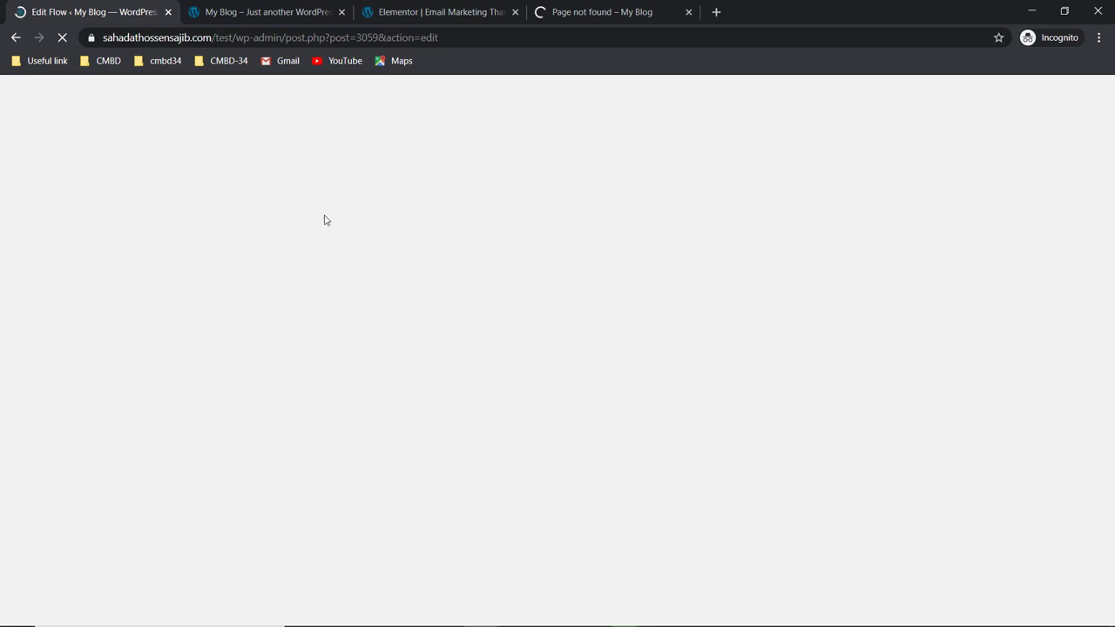
{"action": "left_click", "coordinate": [688, 11]}
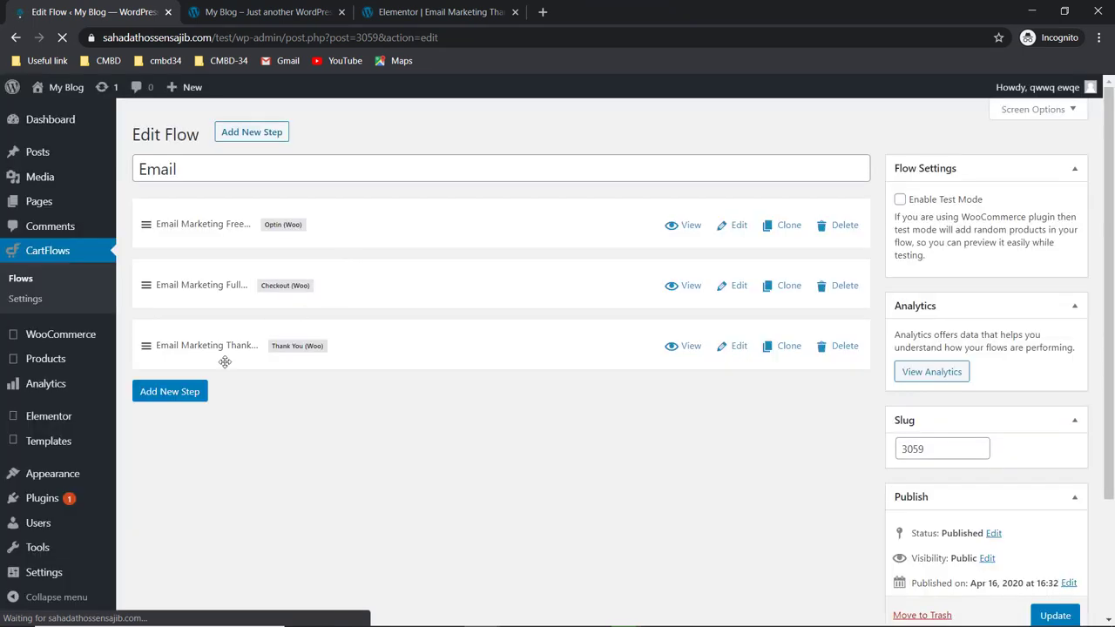
{"action": "right_click", "coordinate": [689, 346]}
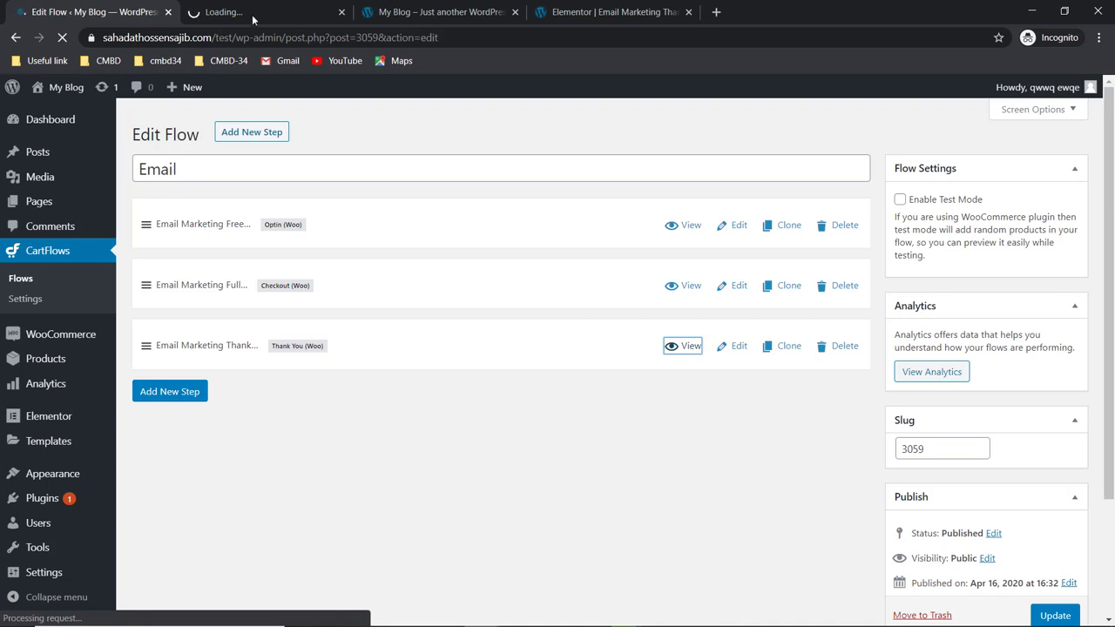
Step: Check the 'Email Marketing Thank You' page in its new tab, then return to the Email flow editor
{"action": "left_click", "coordinate": [243, 11]}
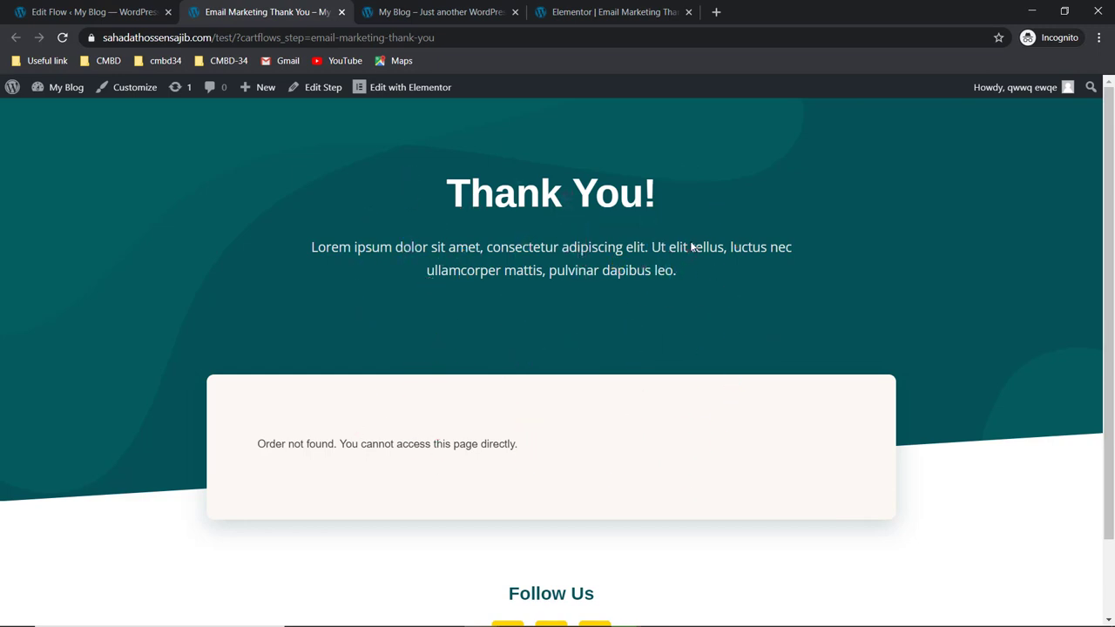
{"action": "left_click", "coordinate": [122, 11]}
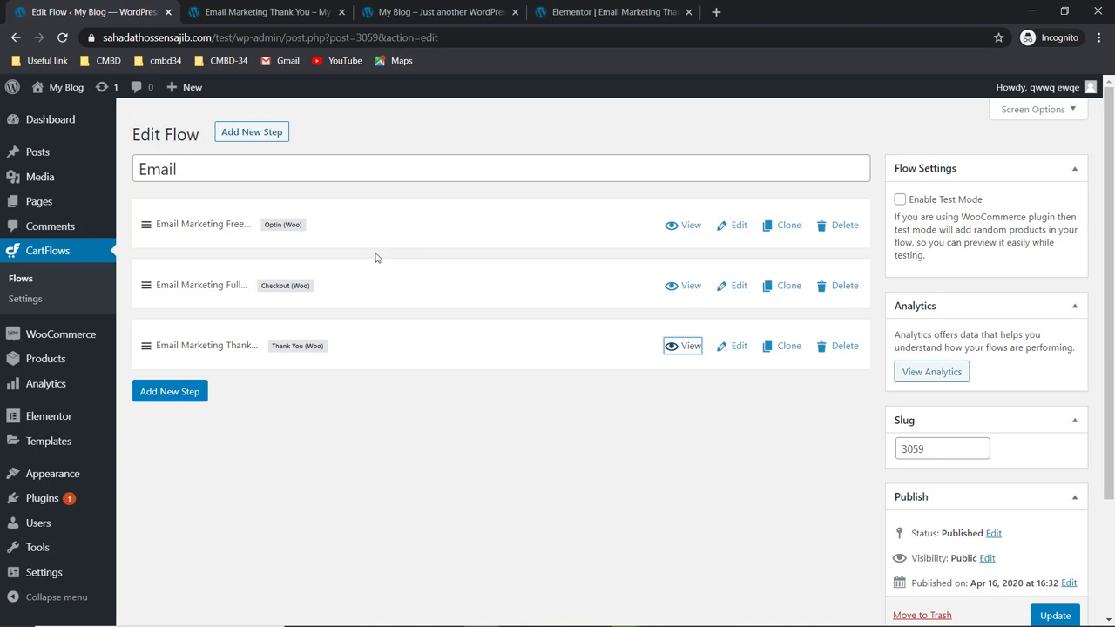
{"action": "left_click", "coordinate": [267, 12]}
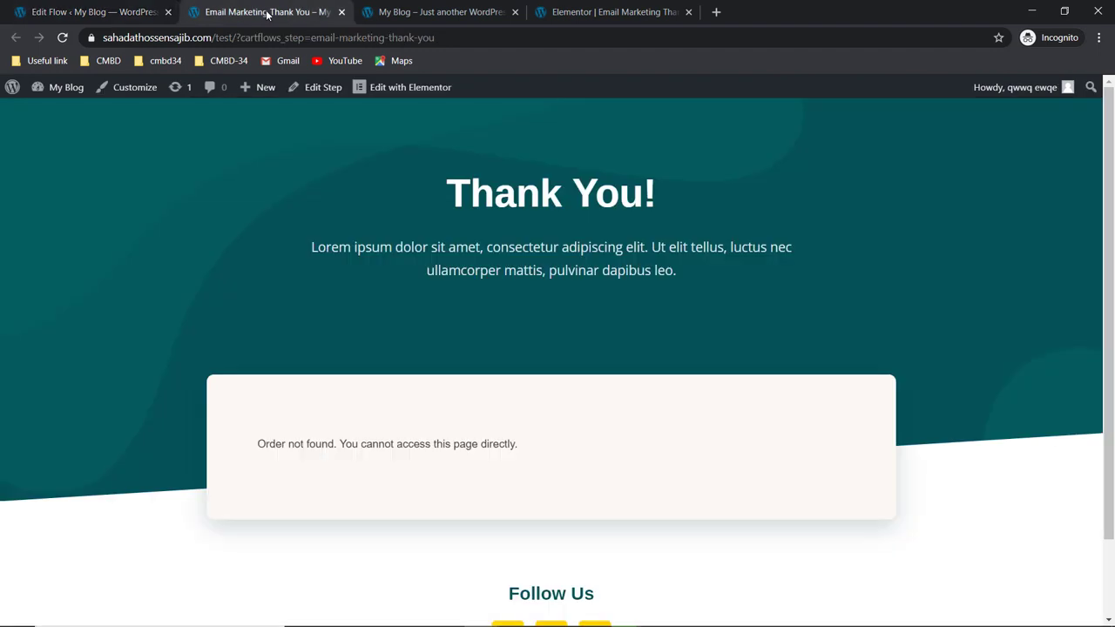
{"action": "left_click", "coordinate": [105, 12]}
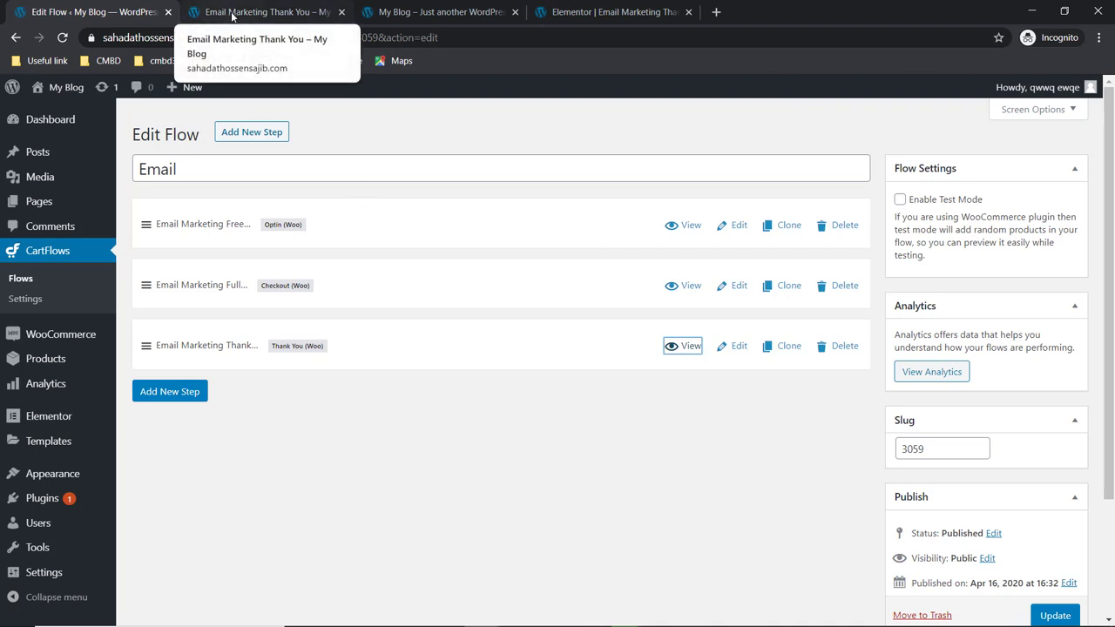
{"action": "mouse_move", "coordinate": [589, 620]}
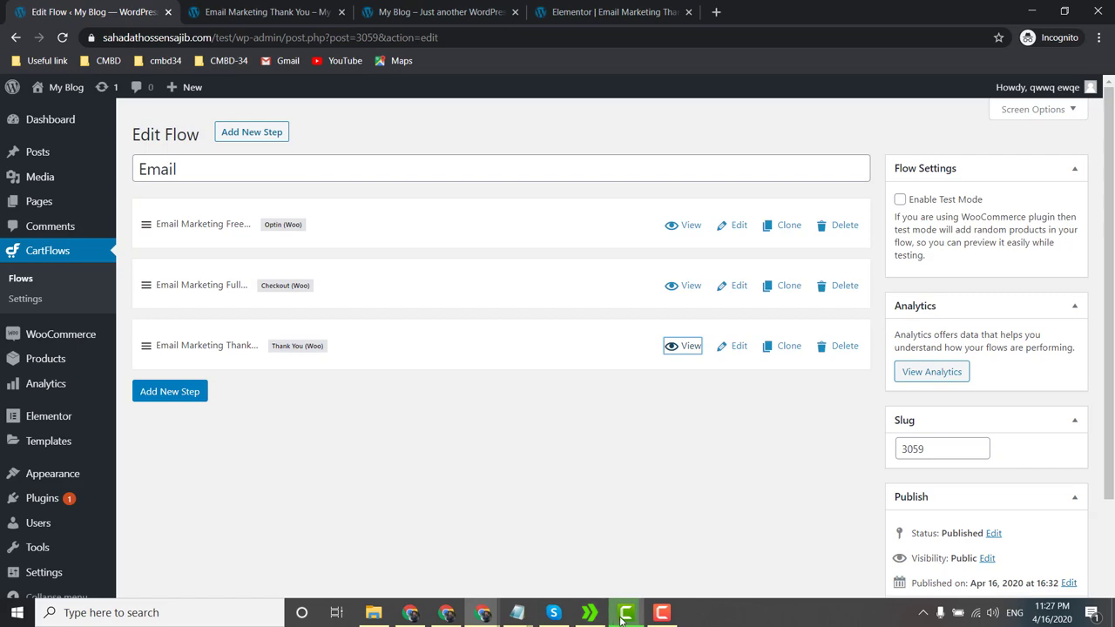